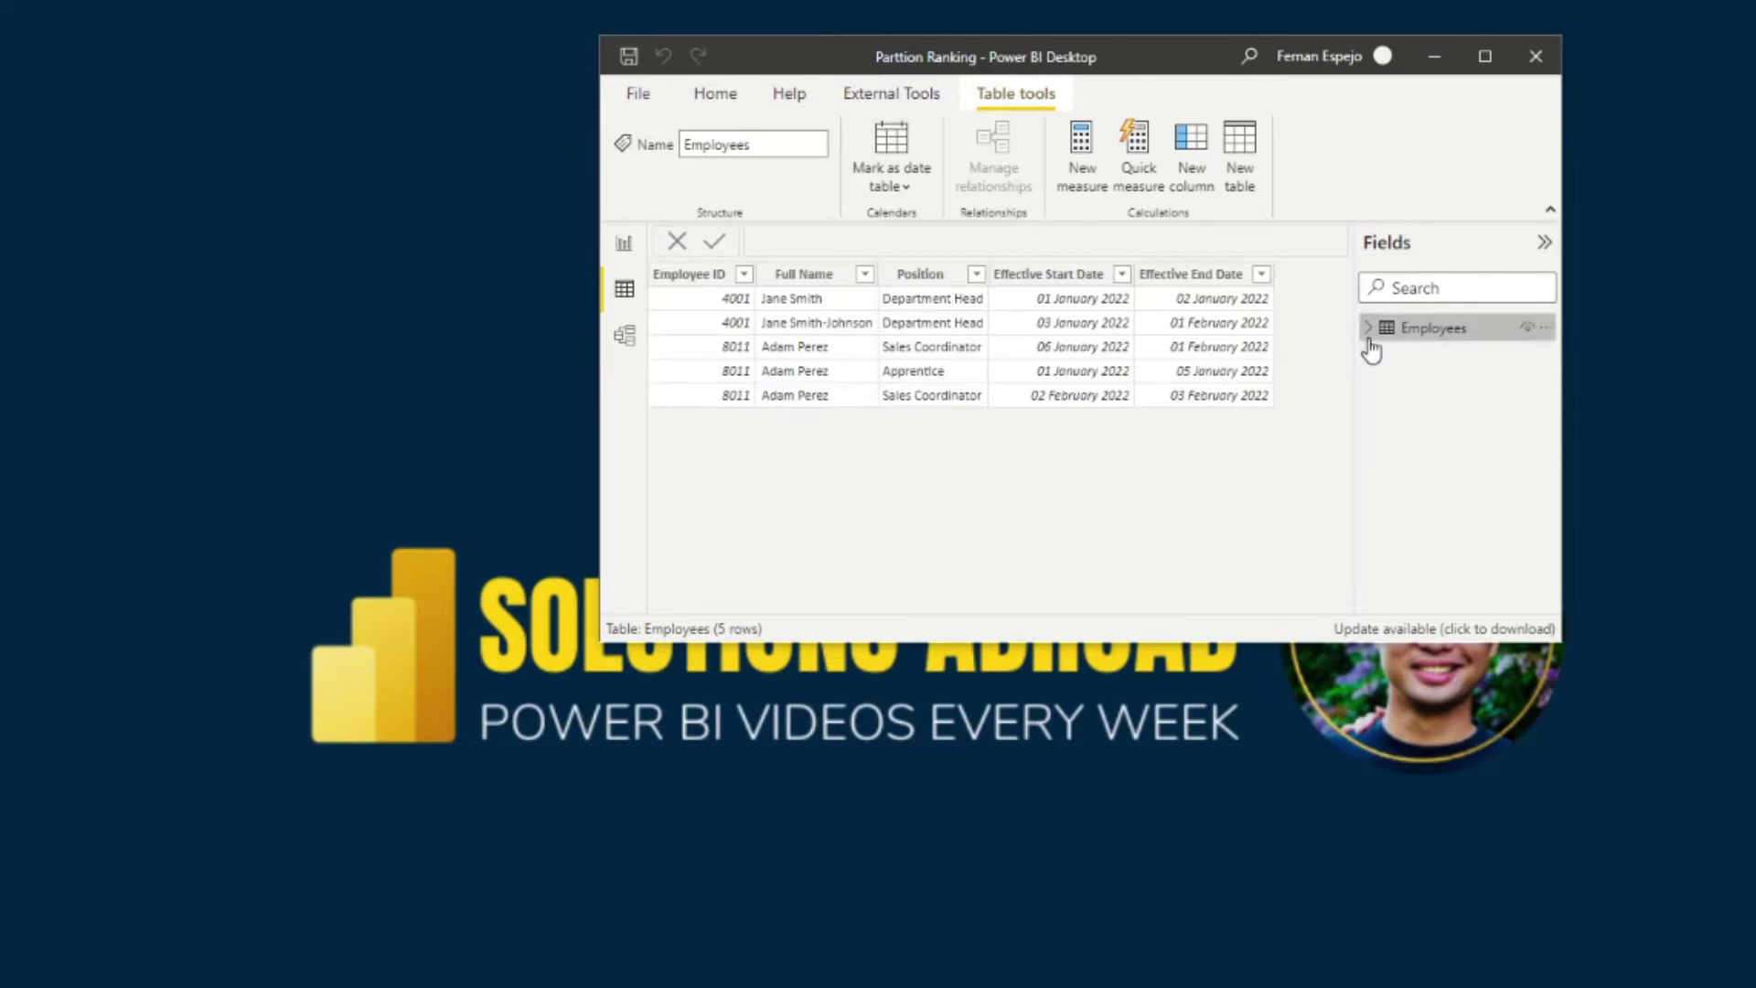
# - Inspect the Effective Start Date, Effective End Date and Full Name columns of the Employees data
pyautogui.click(1102, 327)
pyautogui.click(1183, 328)
pyautogui.click(1117, 328)
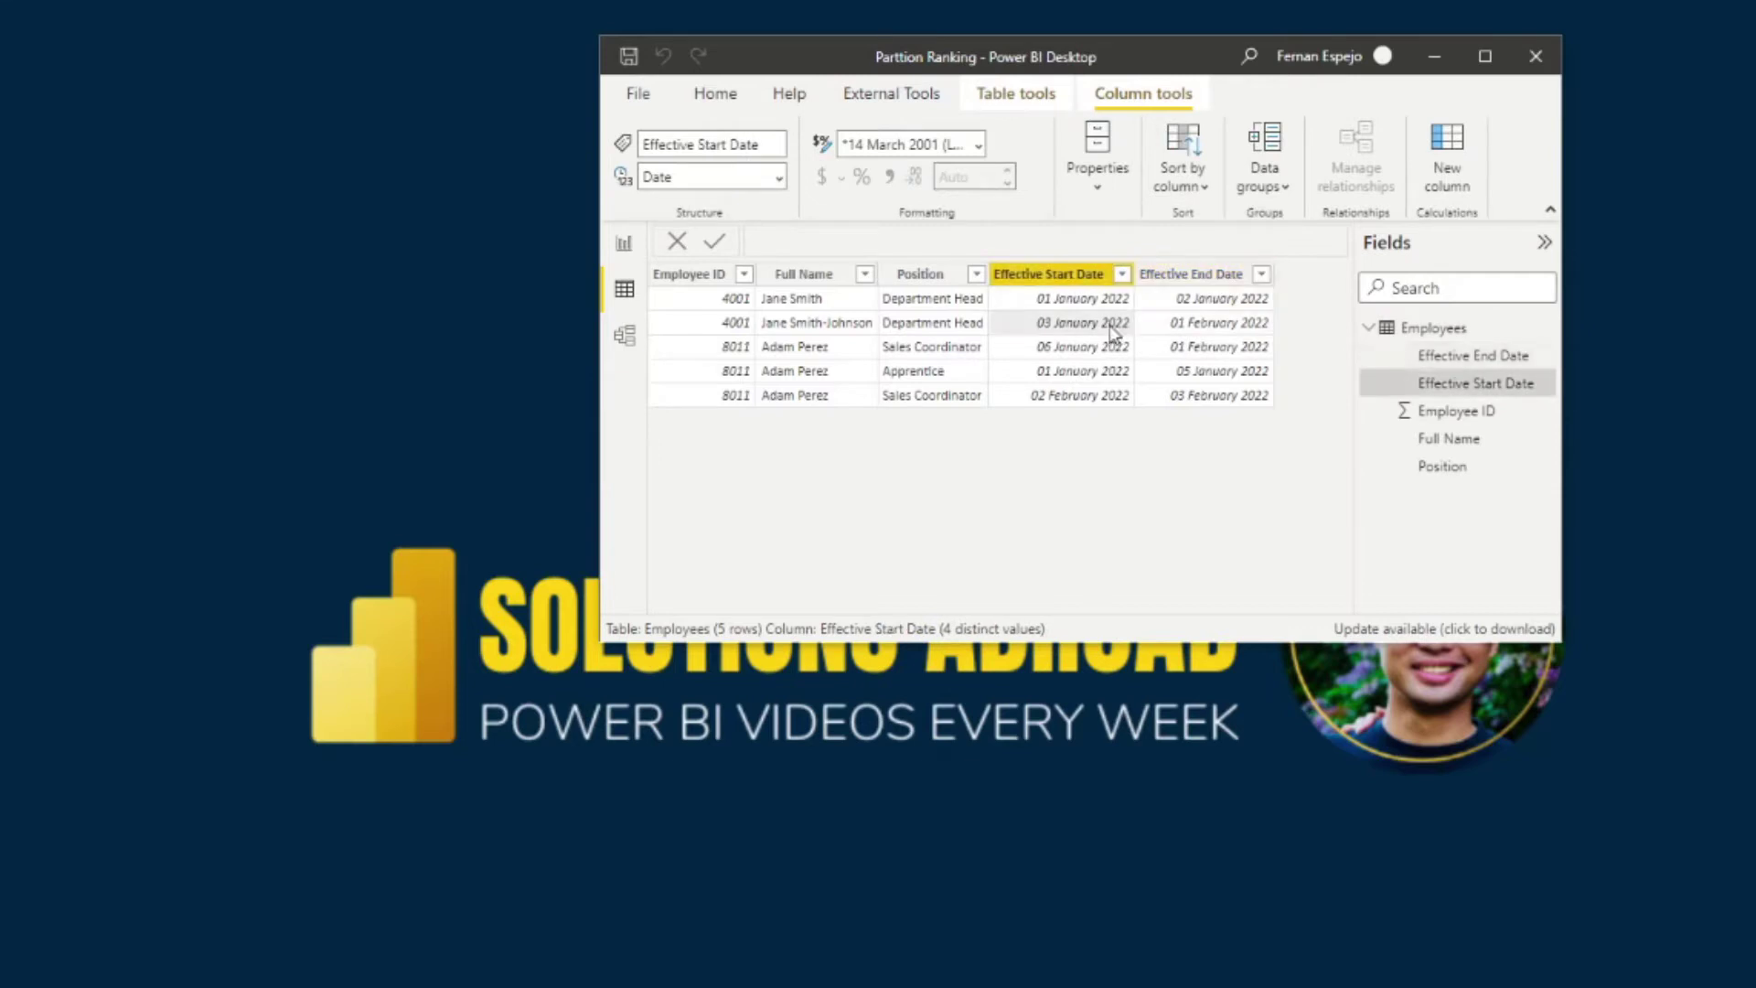
pyautogui.click(853, 343)
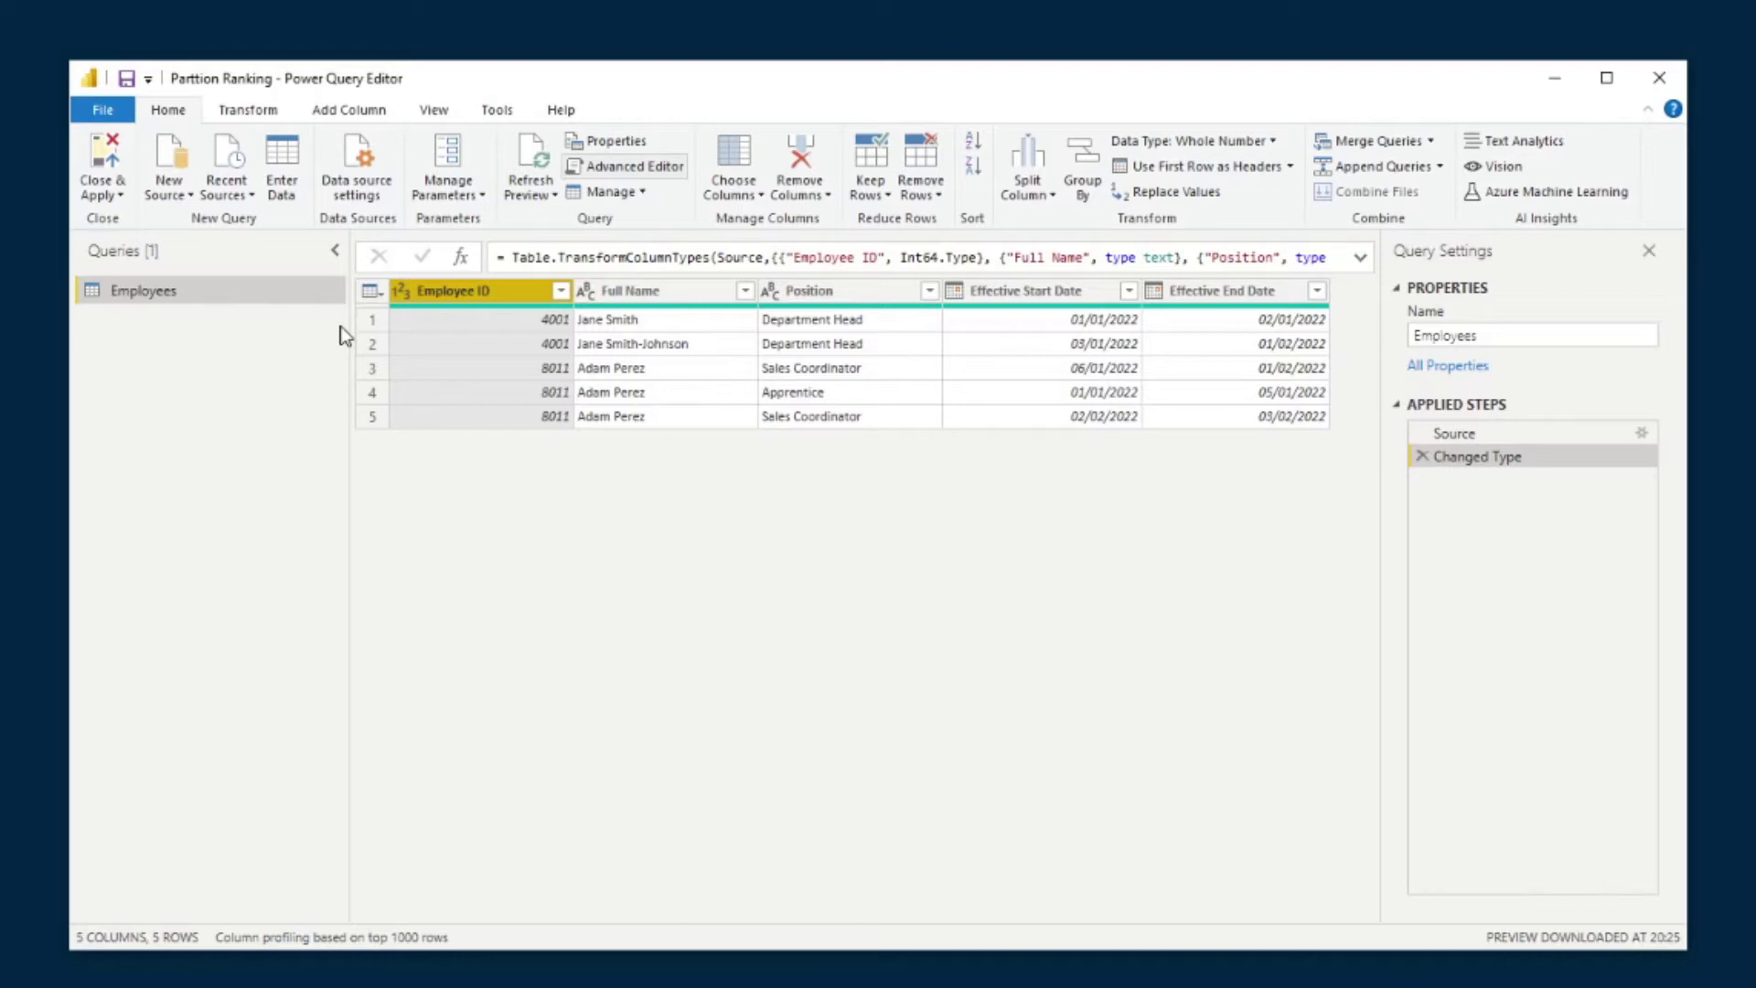
# - Remove duplicate rows based on Employee ID, leaving two rows
pyautogui.rightClick(461, 301)
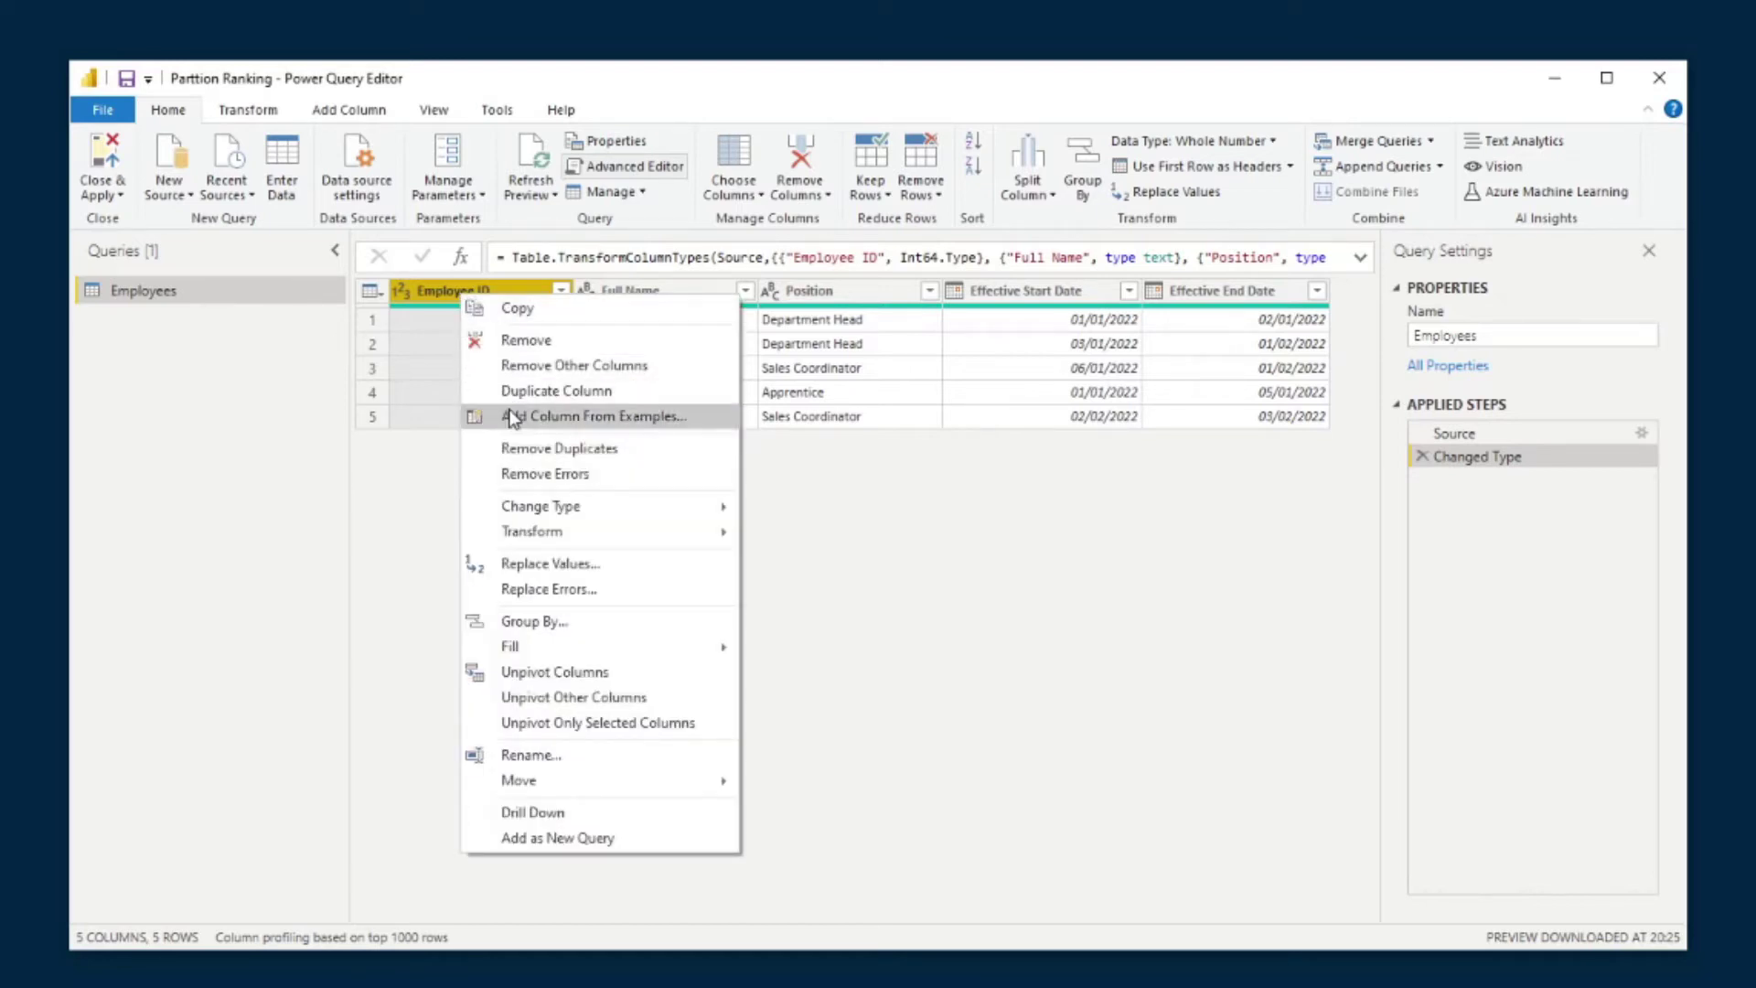
pyautogui.click(552, 449)
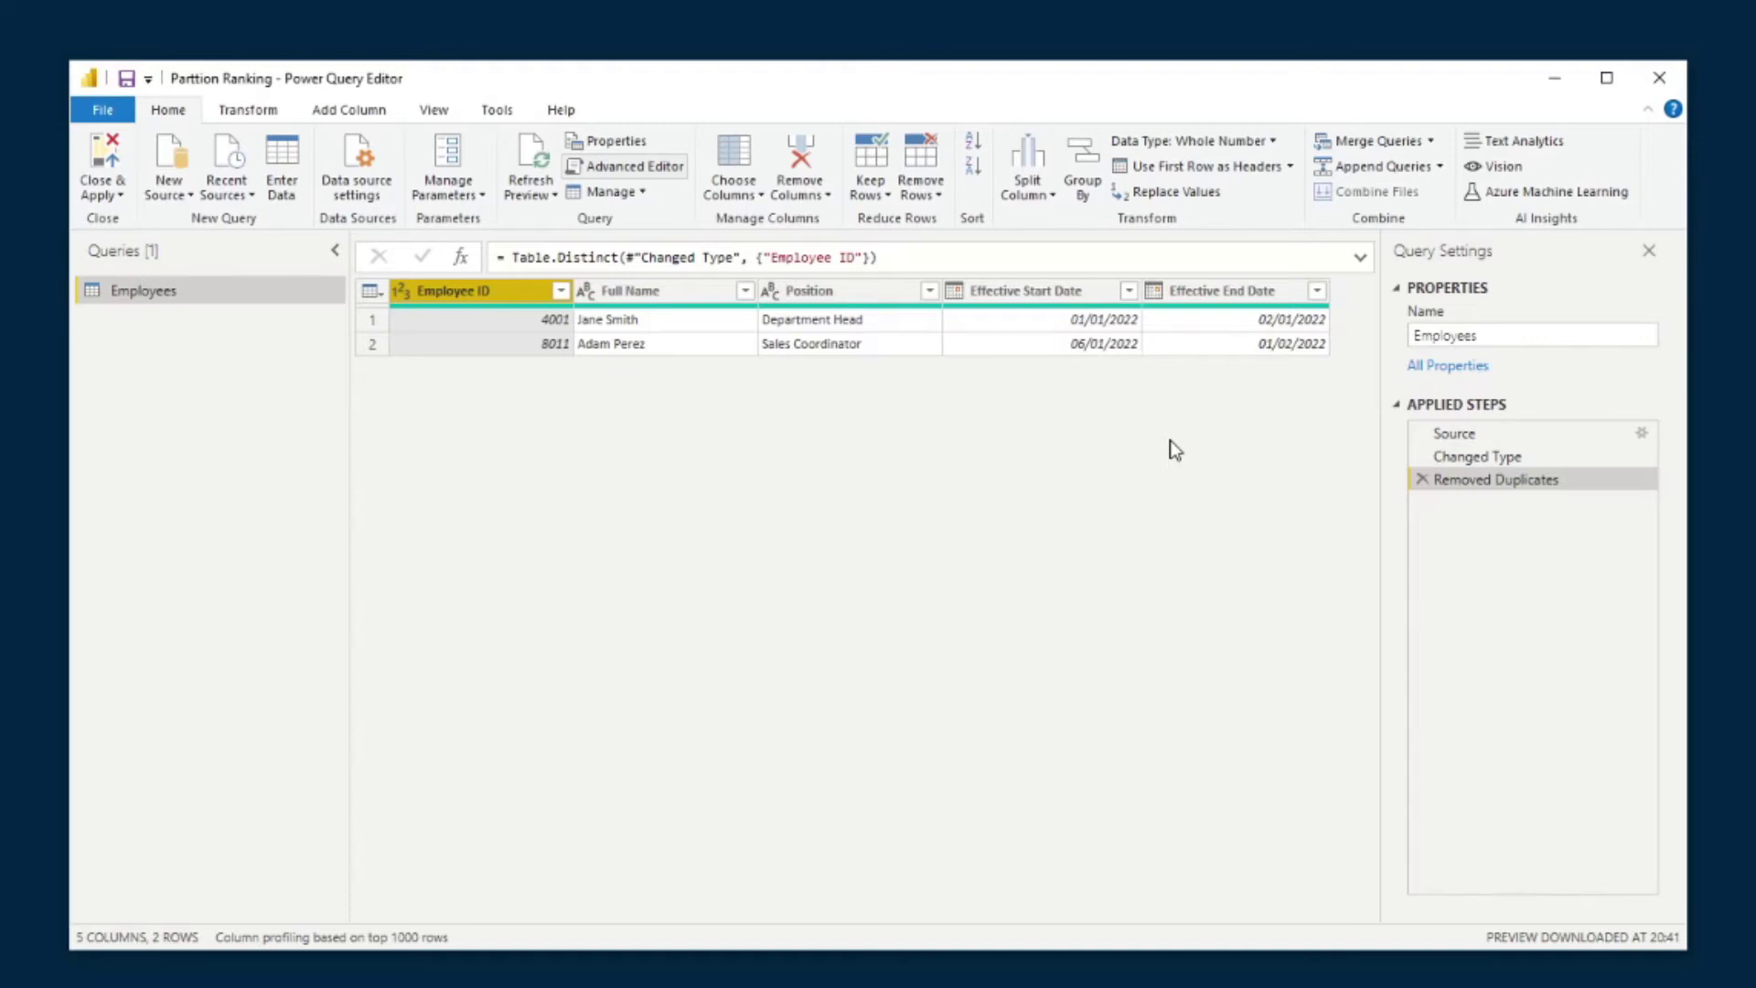
# - Compare the five-row table with the deduplicated result, checking which Position and start date 8011 kept
pyautogui.click(1496, 462)
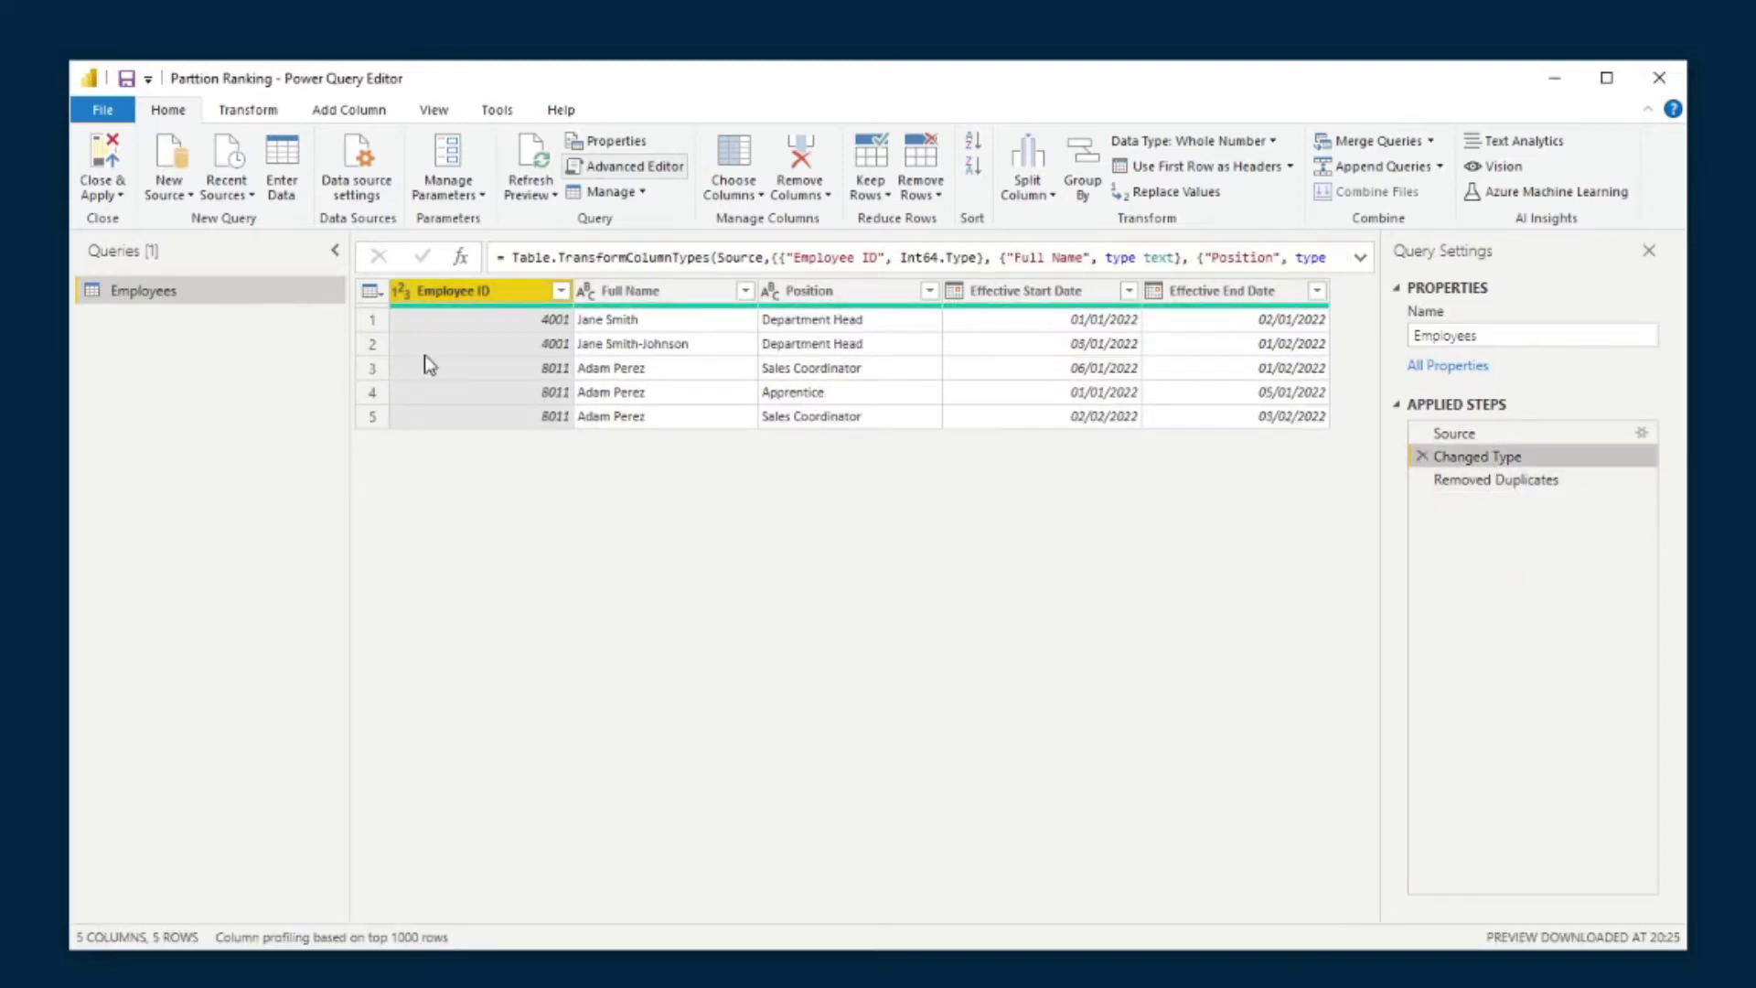
pyautogui.click(362, 350)
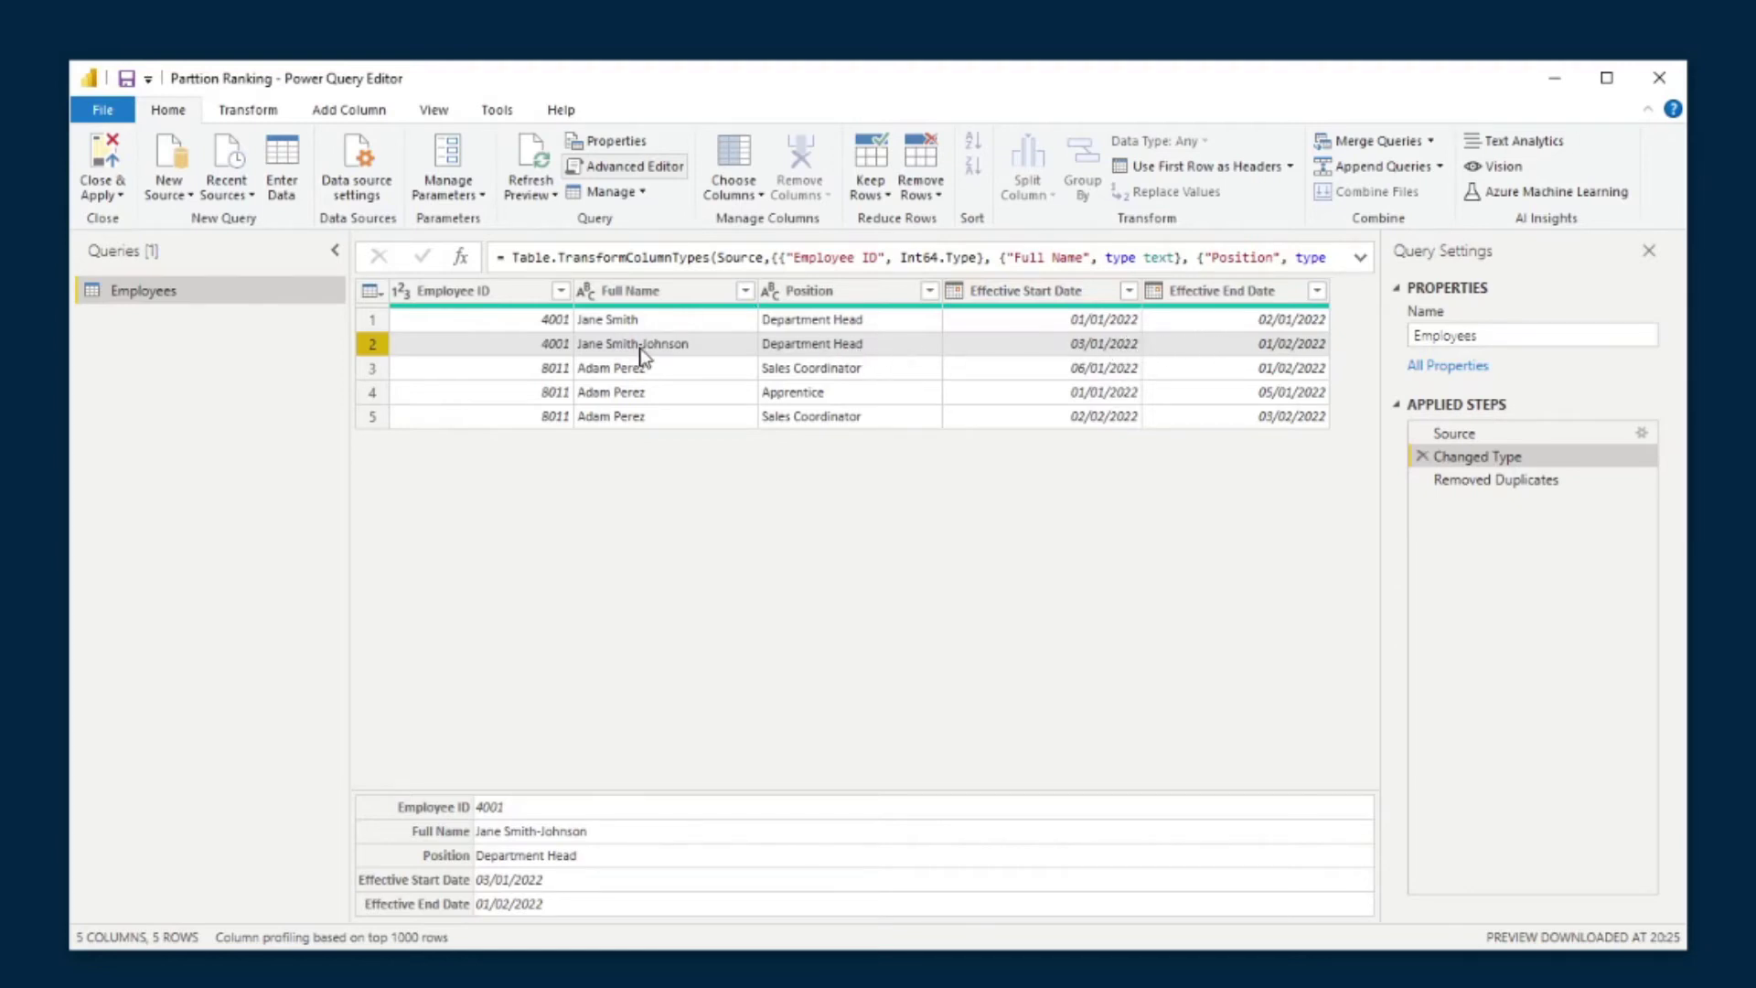
pyautogui.click(1525, 480)
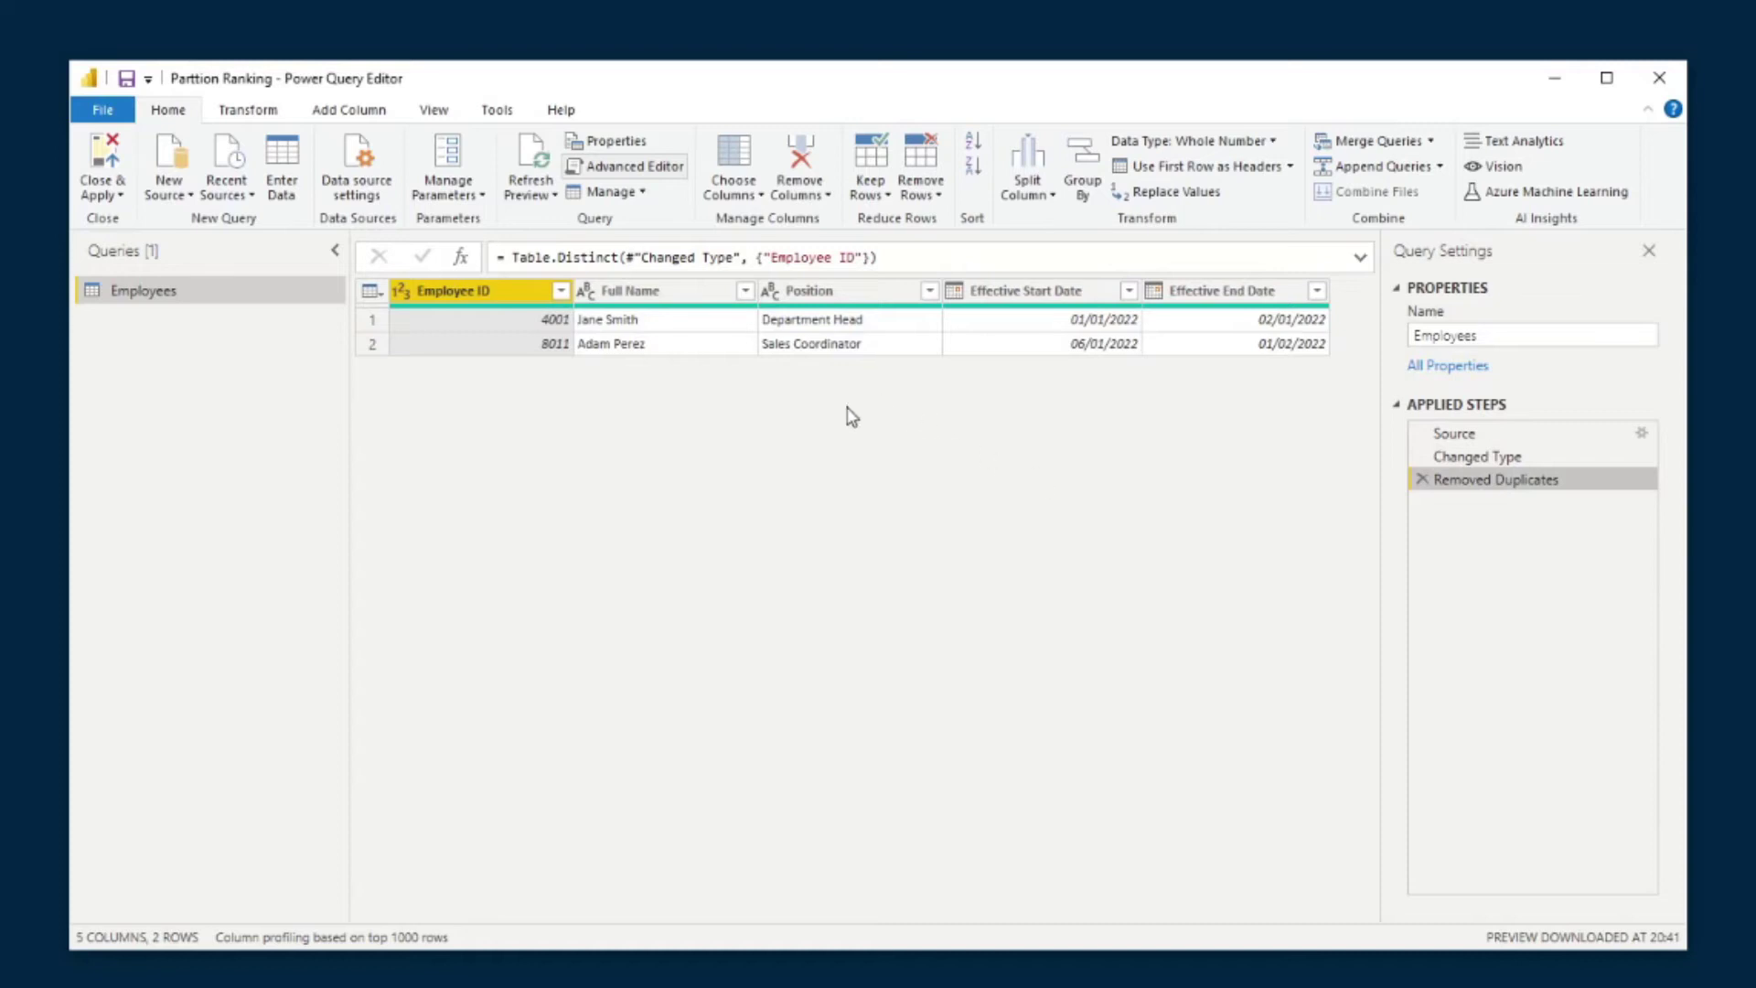
pyautogui.click(850, 352)
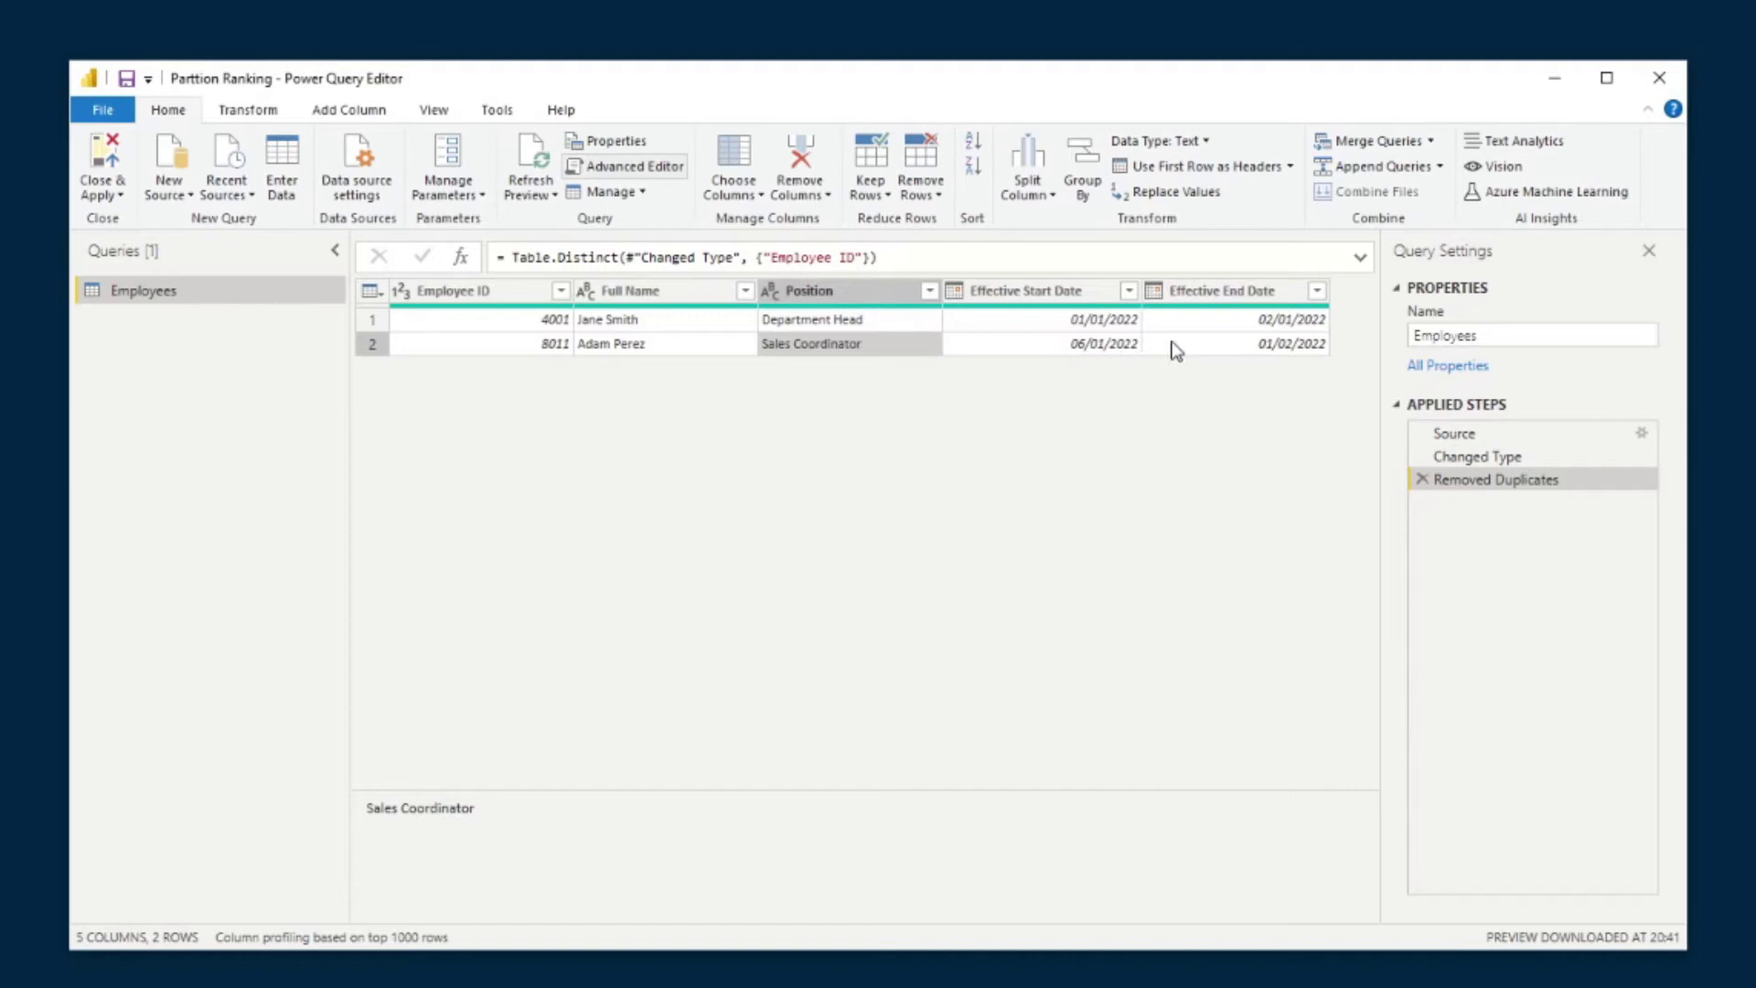
pyautogui.click(1102, 348)
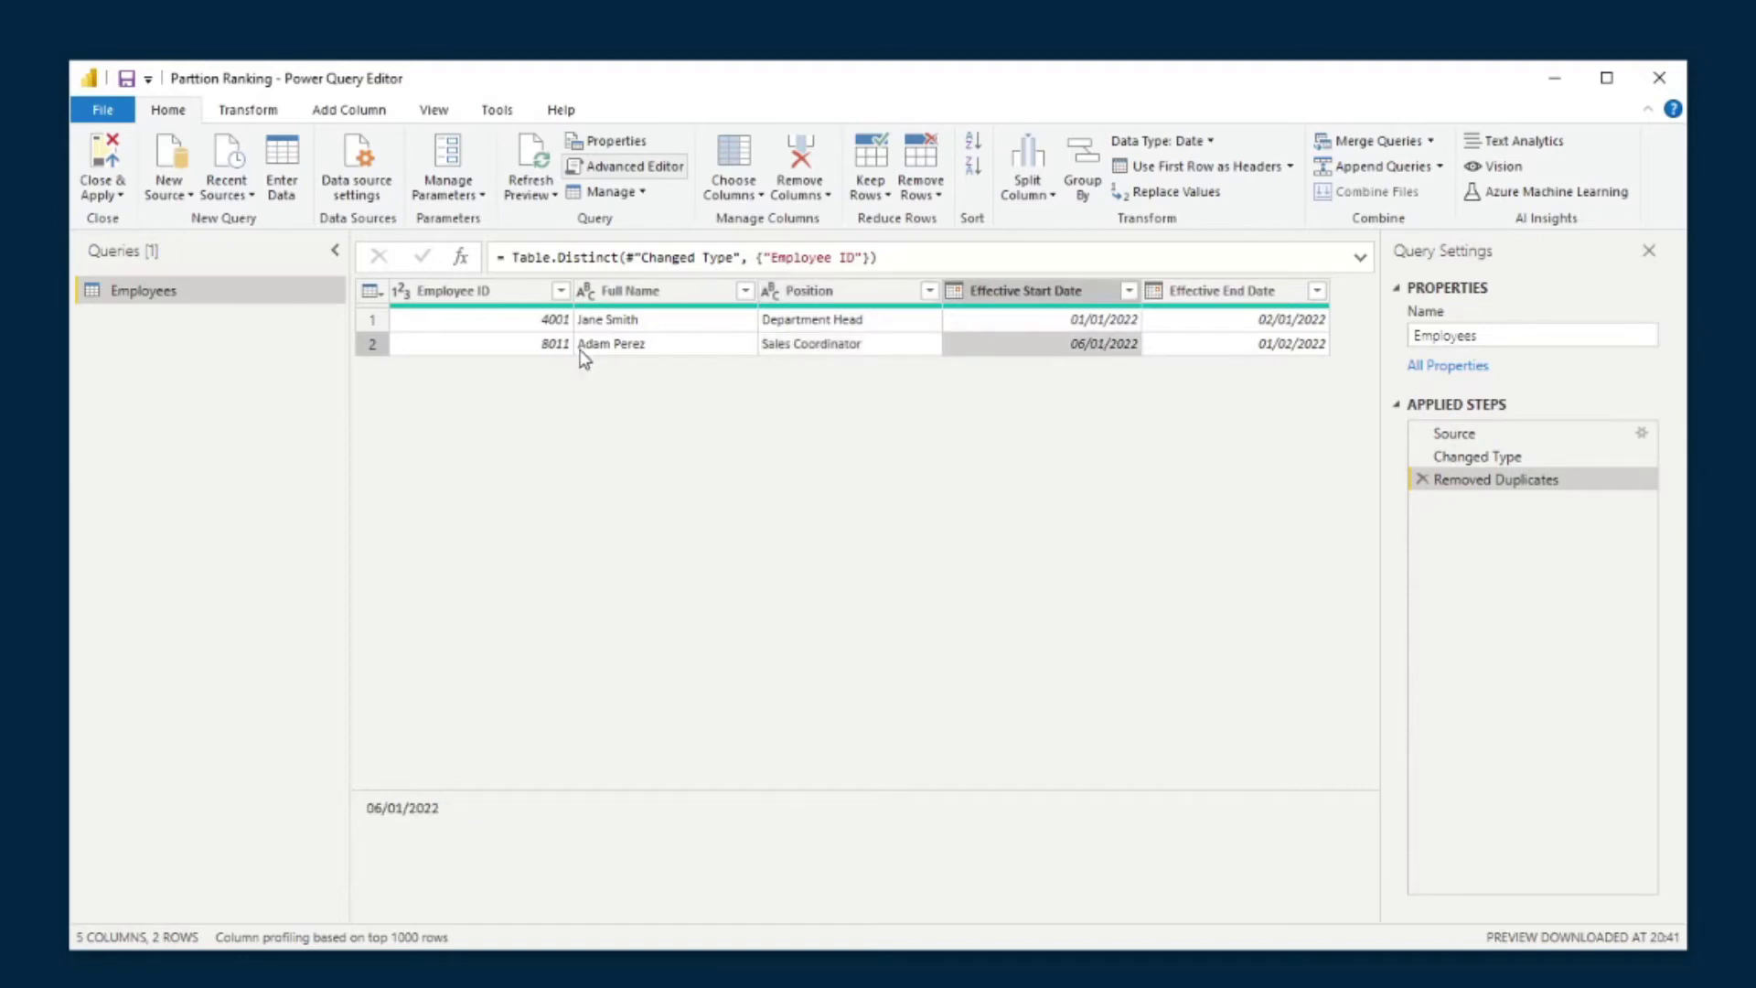
# - Check 8011's latest start date and row 5's record, then undo the Removed Duplicates step
pyautogui.click(1477, 457)
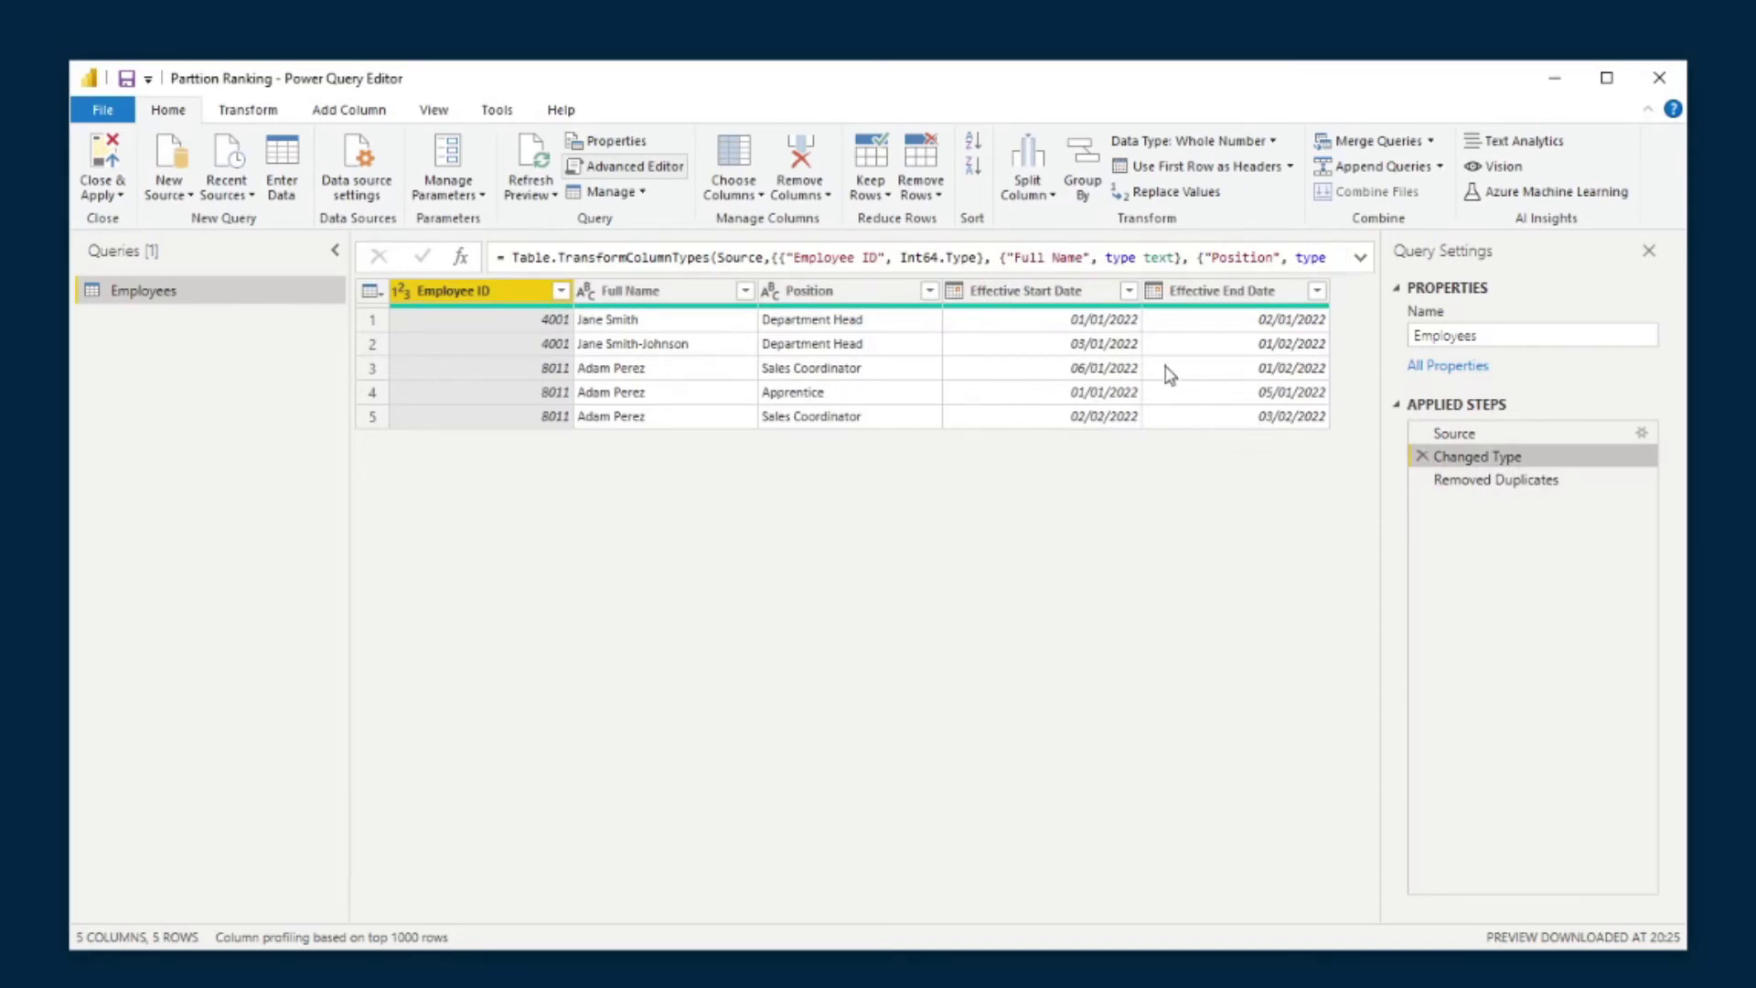
pyautogui.click(1001, 419)
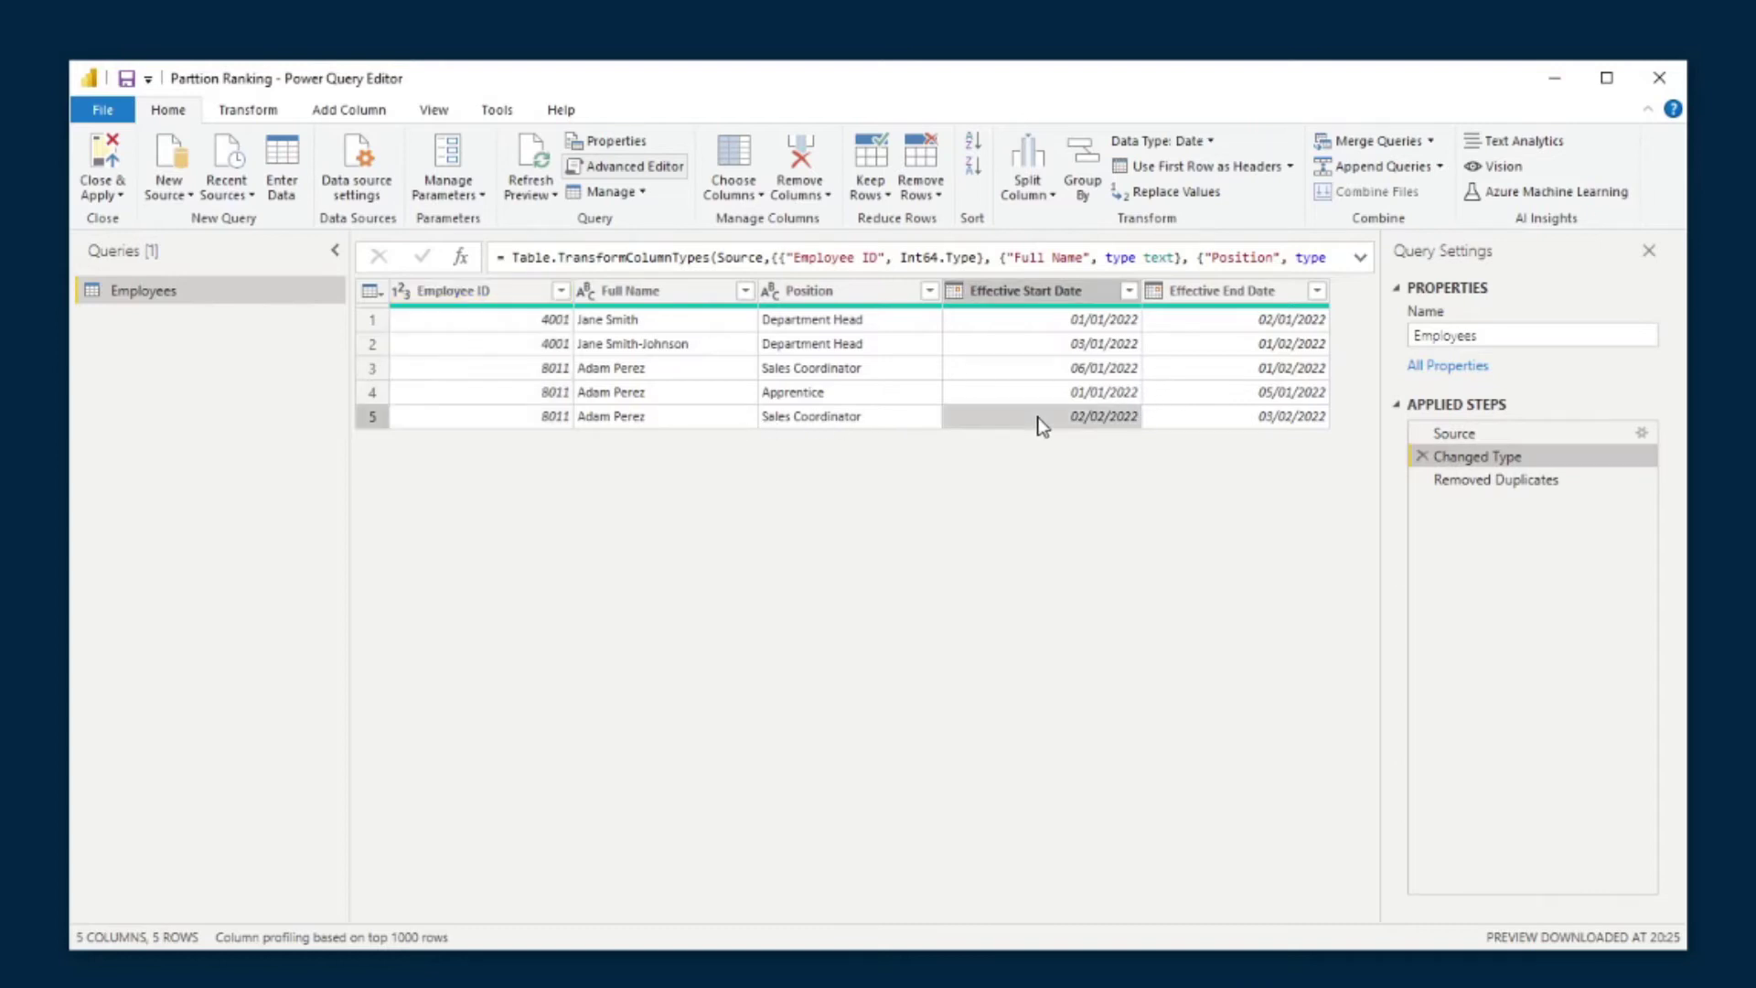
pyautogui.click(1181, 420)
pyautogui.click(1116, 422)
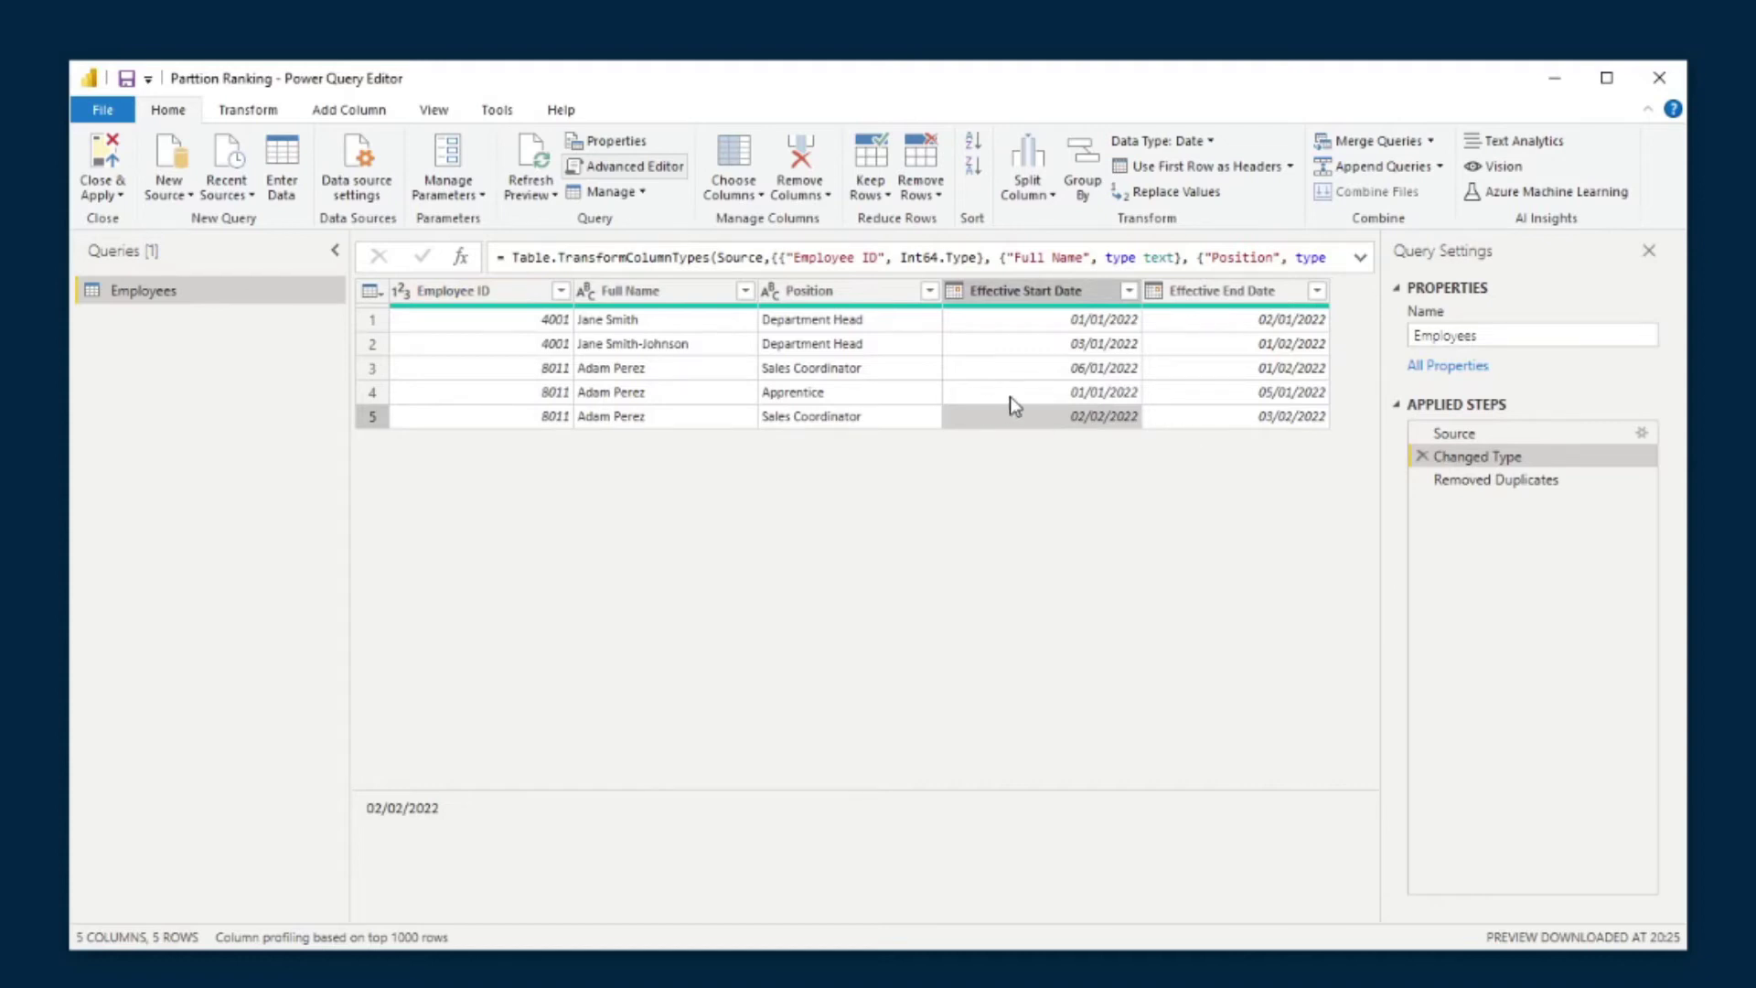
pyautogui.click(1278, 419)
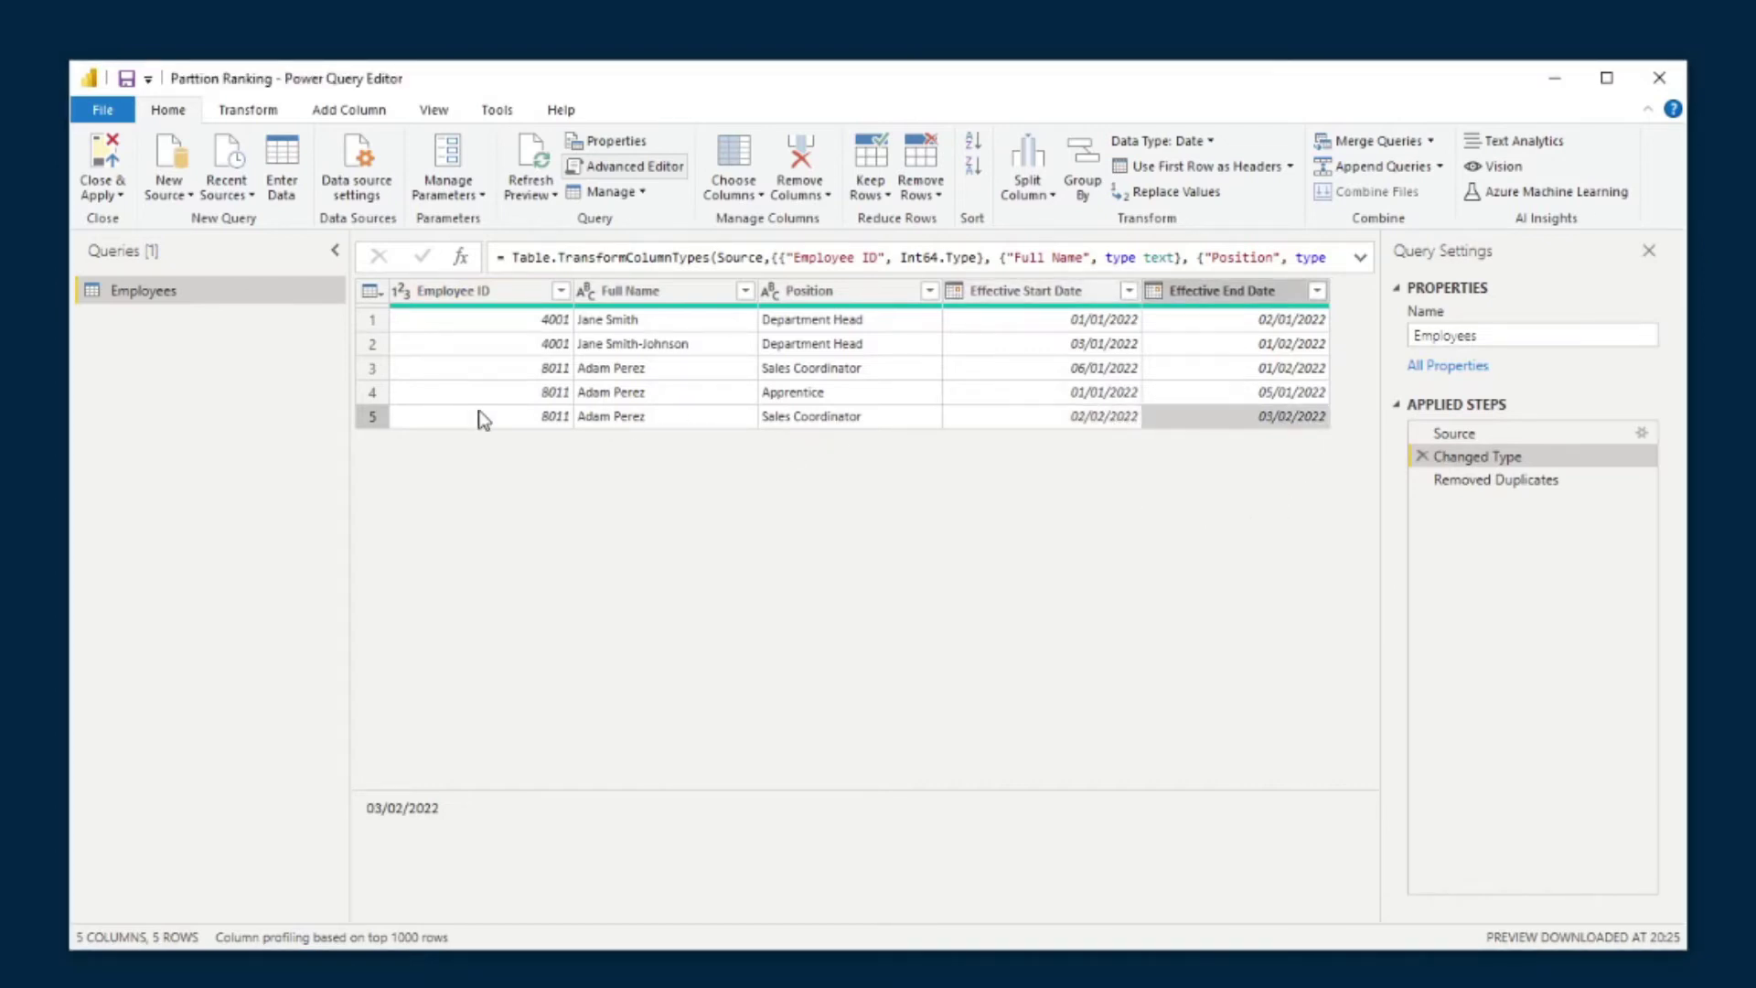
pyautogui.click(375, 421)
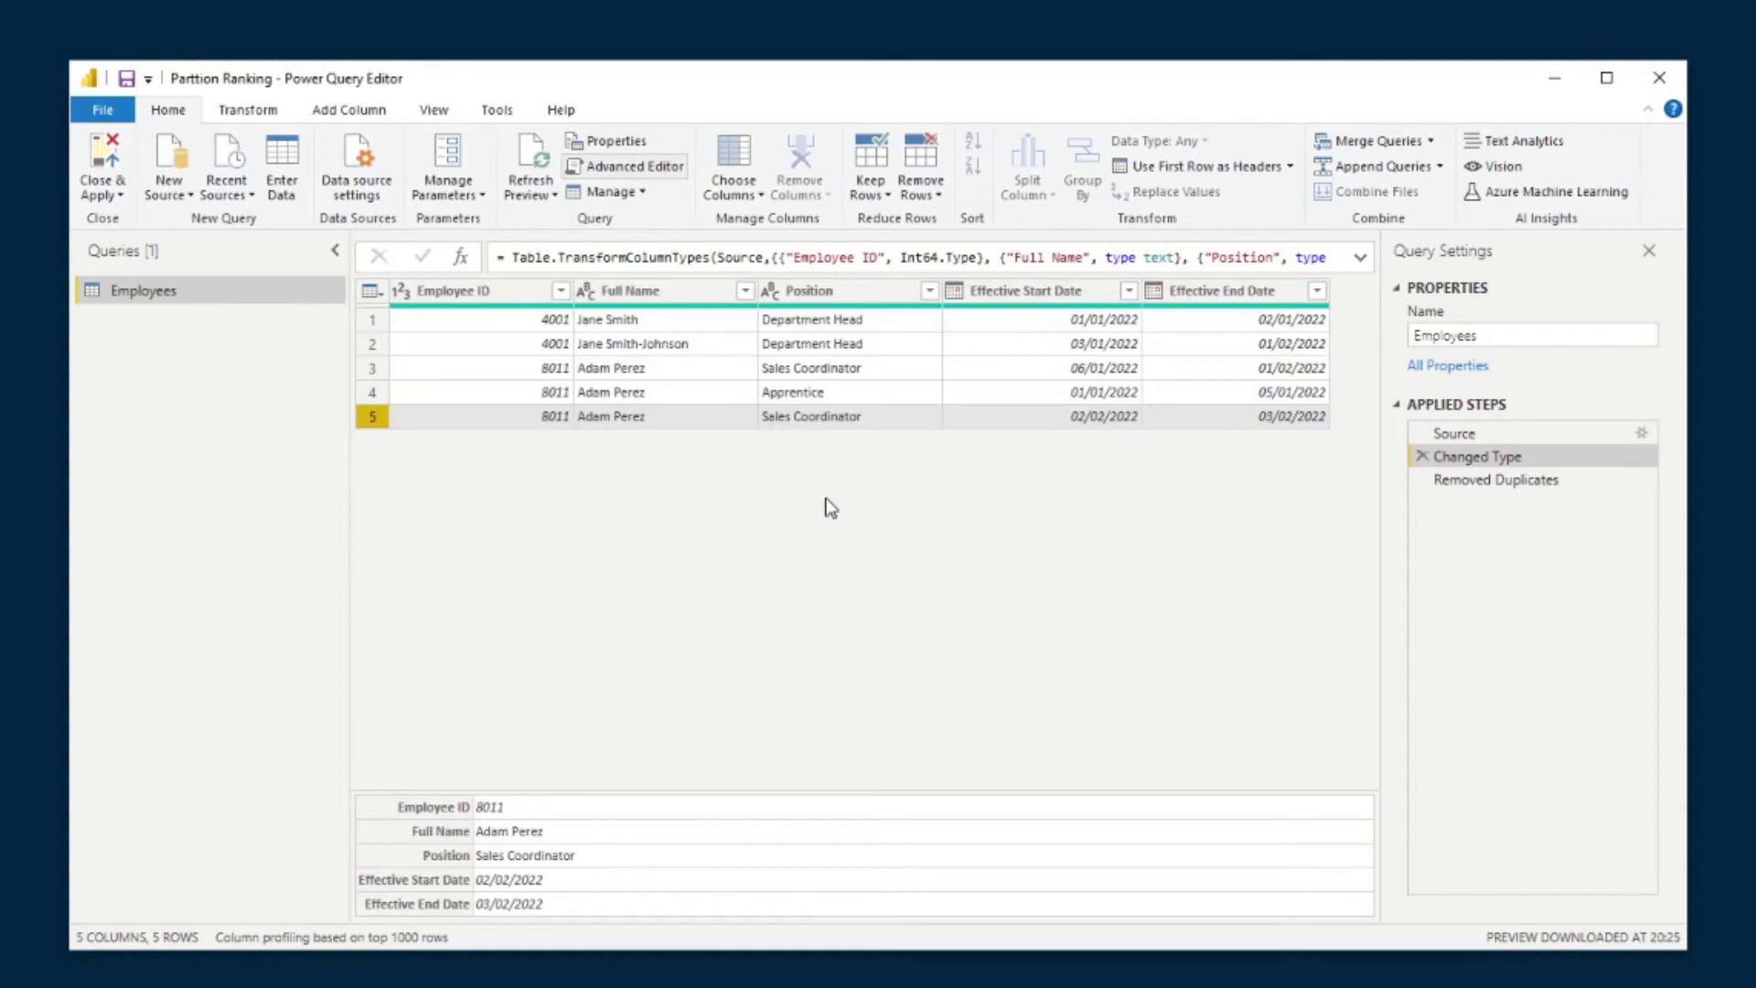
pyautogui.hotkey('ctrl', 'z')
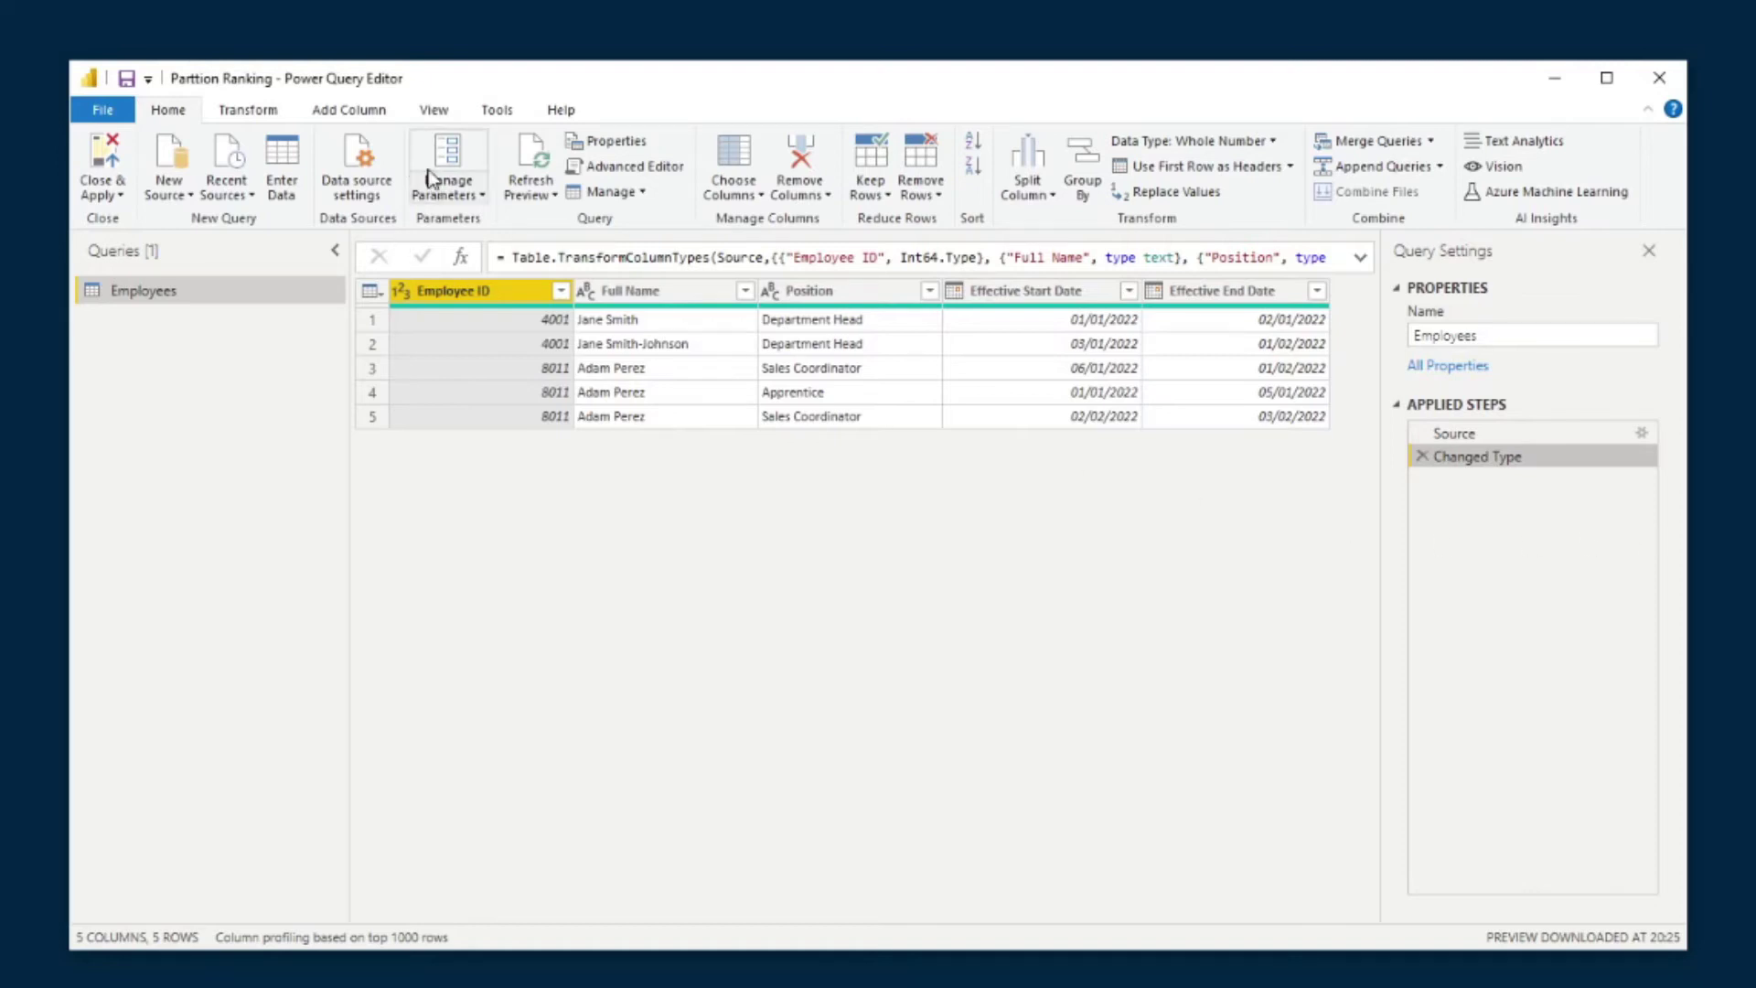
# - Group Employees by Employee ID into a new column named All using the All Rows operation
pyautogui.click(245, 110)
pyautogui.click(174, 111)
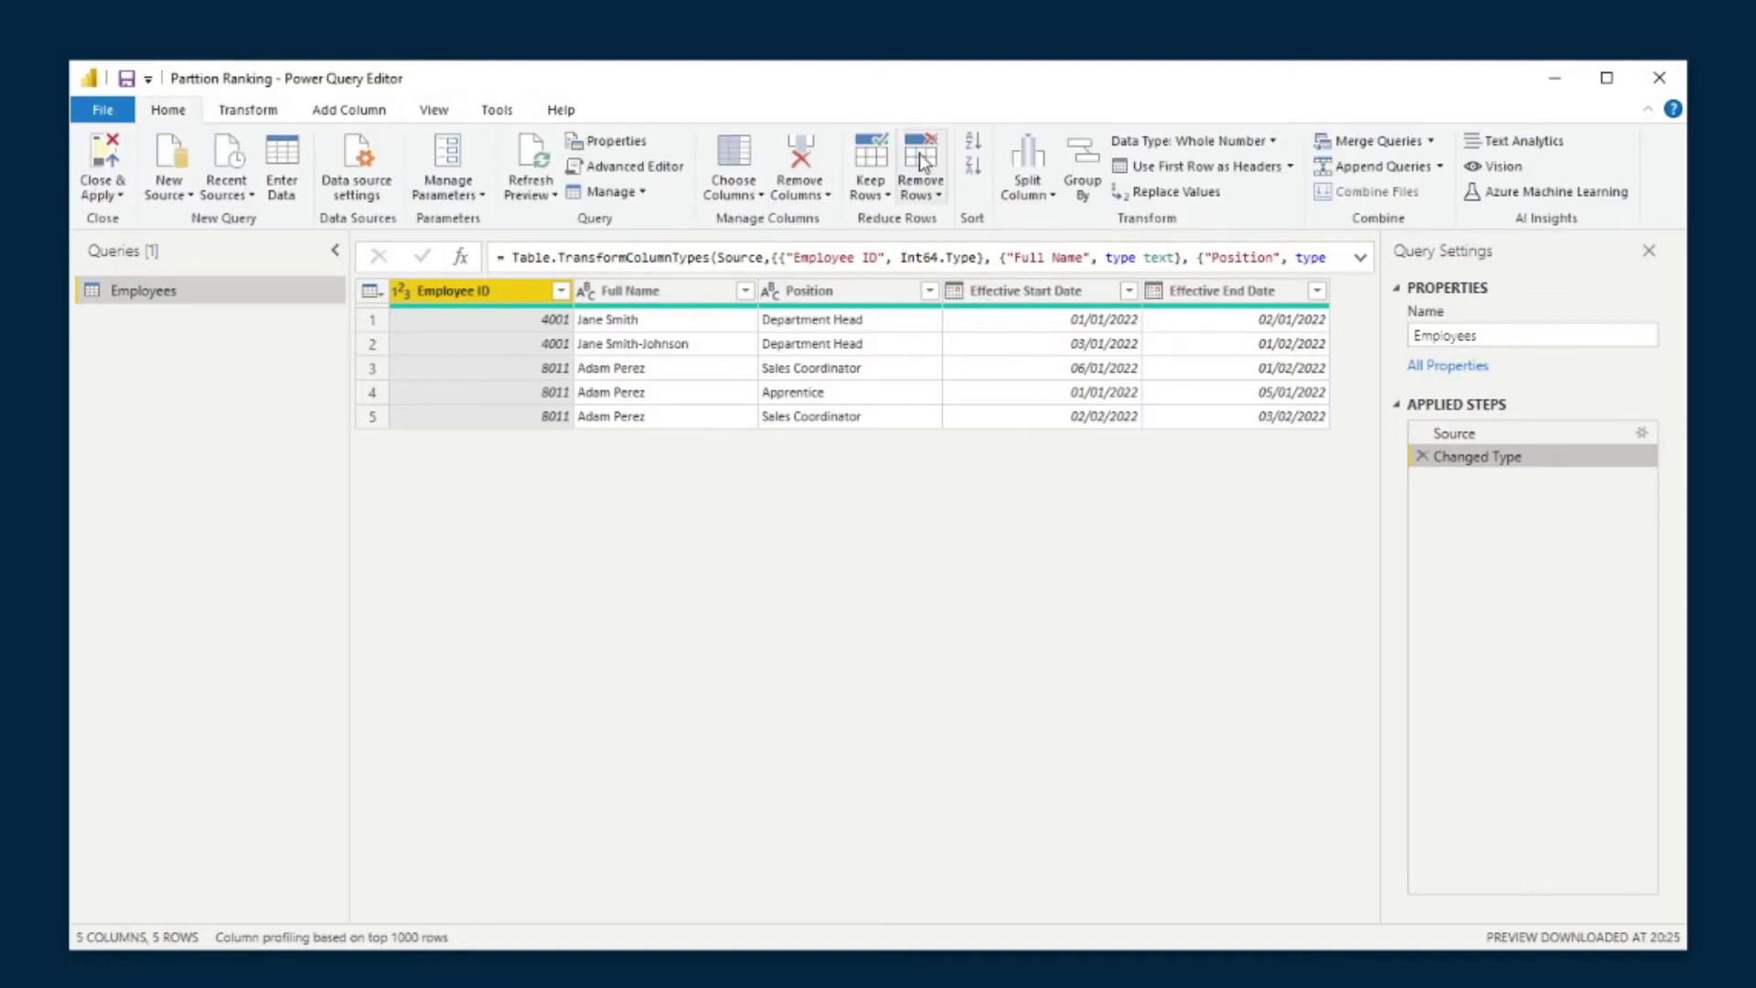
pyautogui.click(1080, 176)
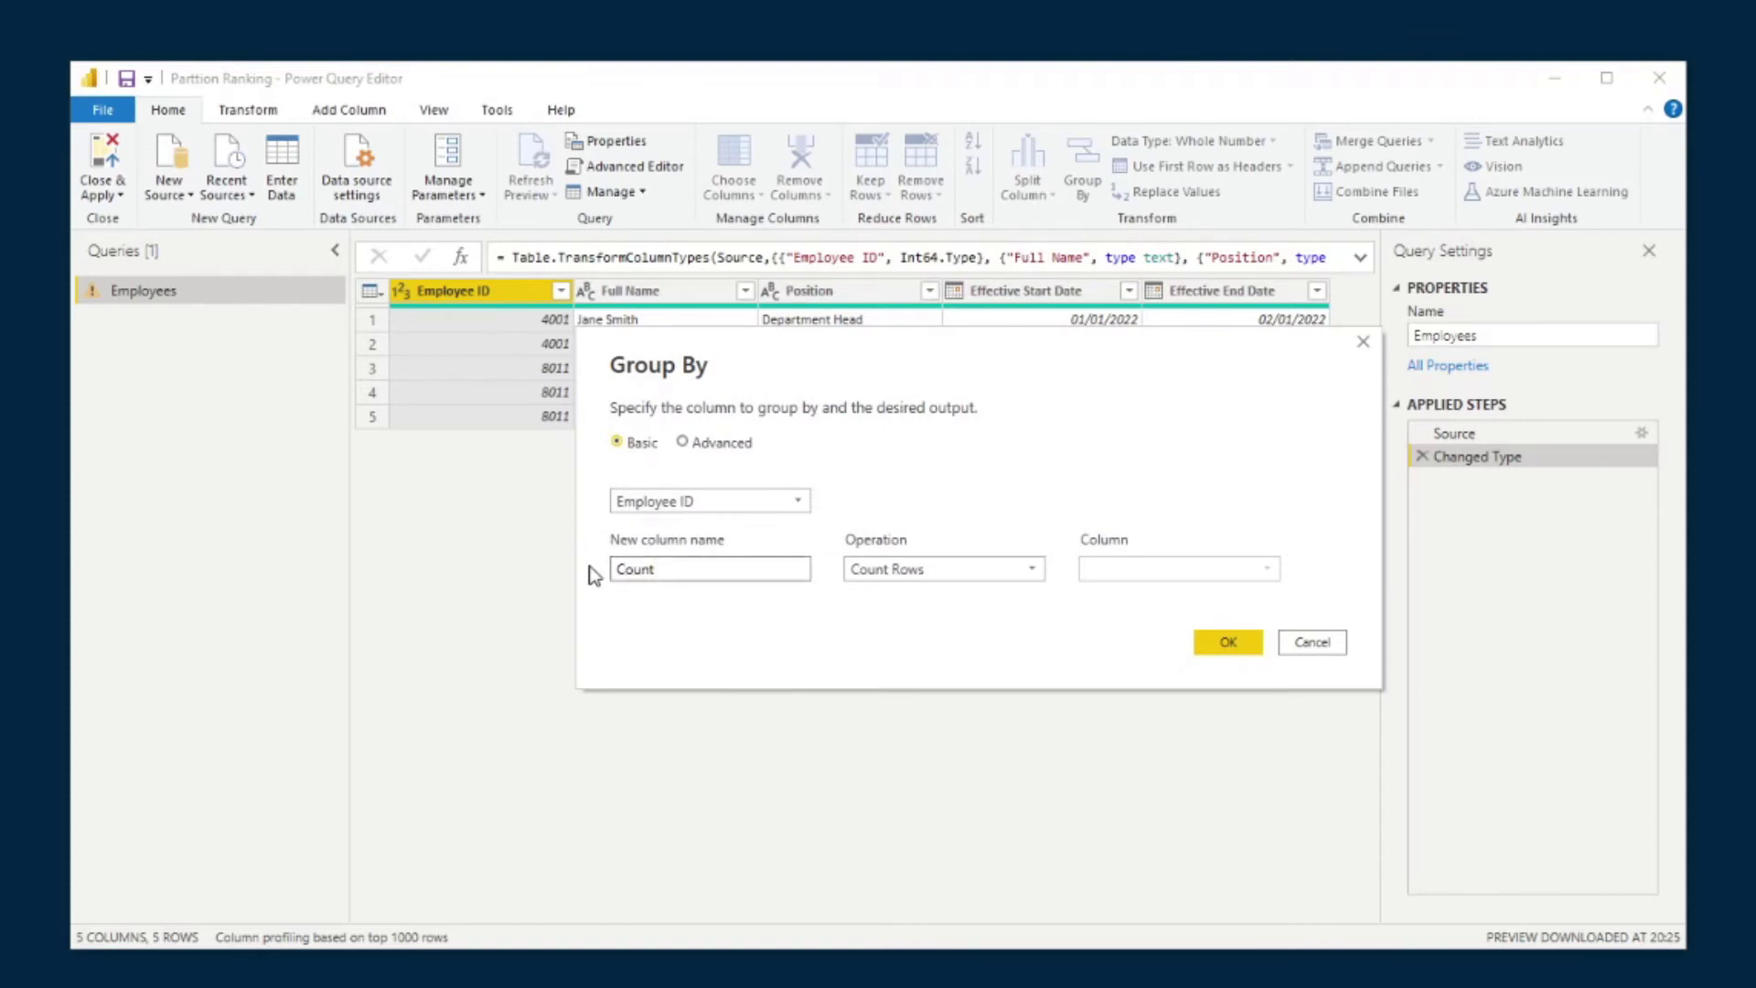
pyautogui.doubleClick(631, 569)
pyautogui.write('All')
pyautogui.click(1002, 569)
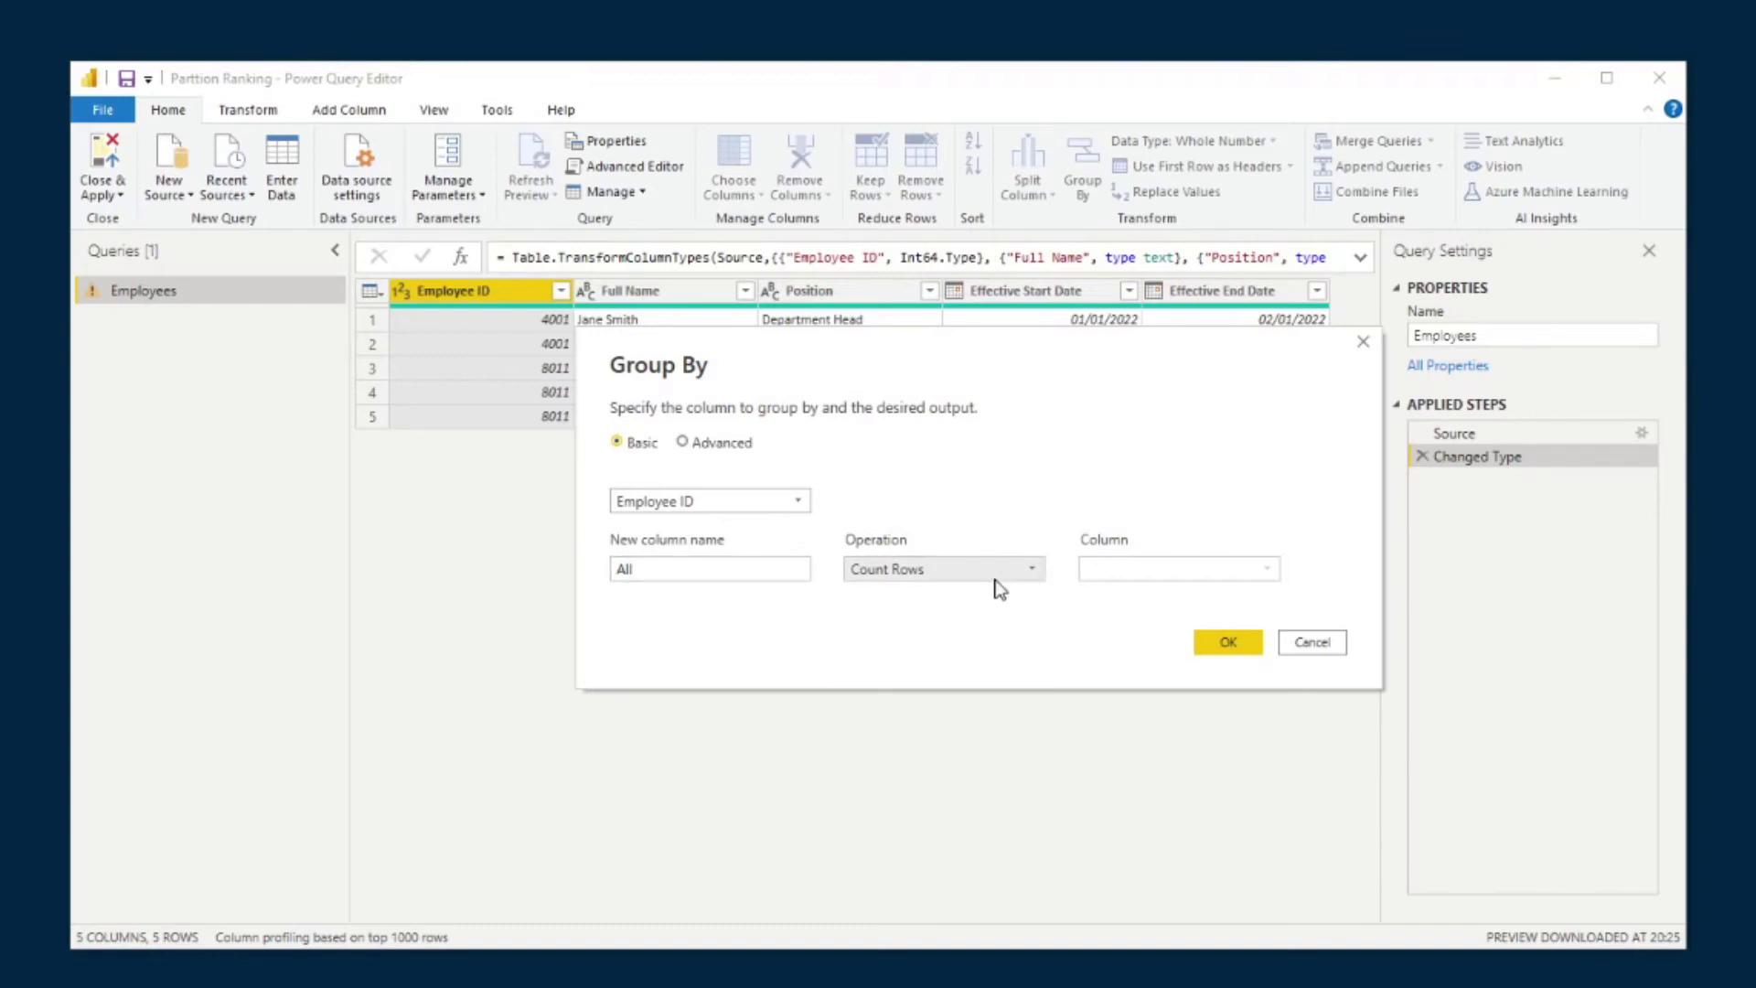
pyautogui.click(937, 758)
pyautogui.click(1209, 641)
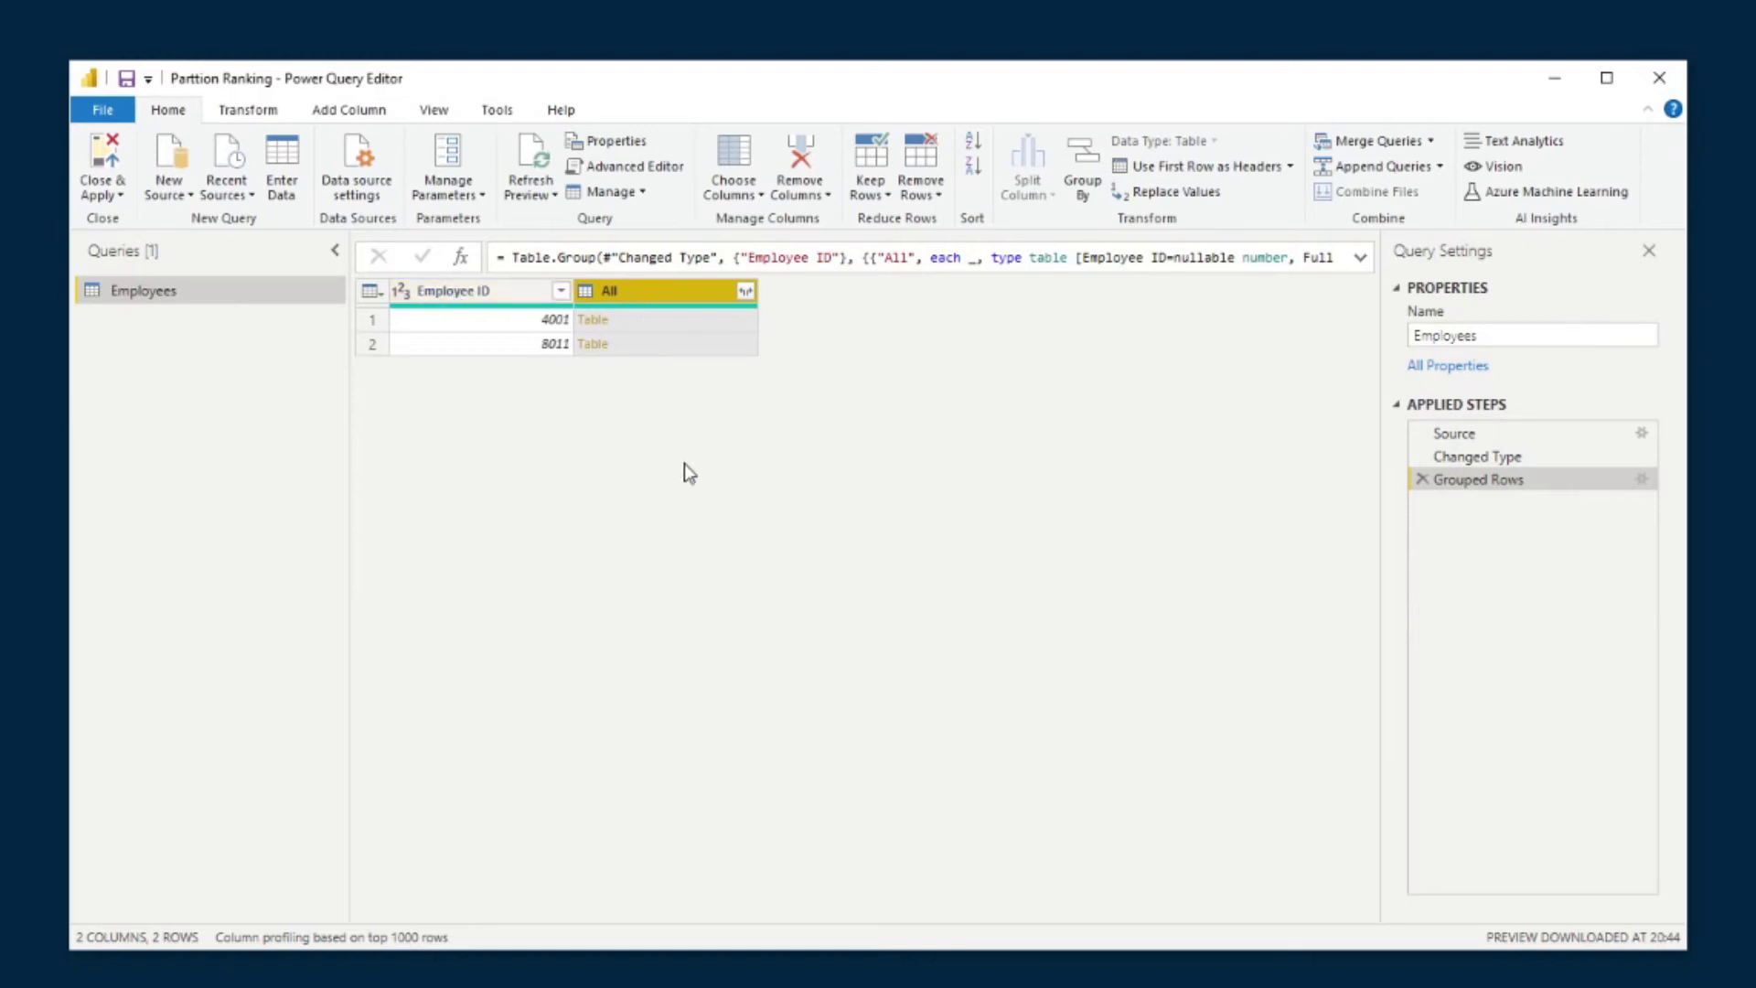
# - Preview the nested tables for employees 8011 and 4001
pyautogui.click(718, 345)
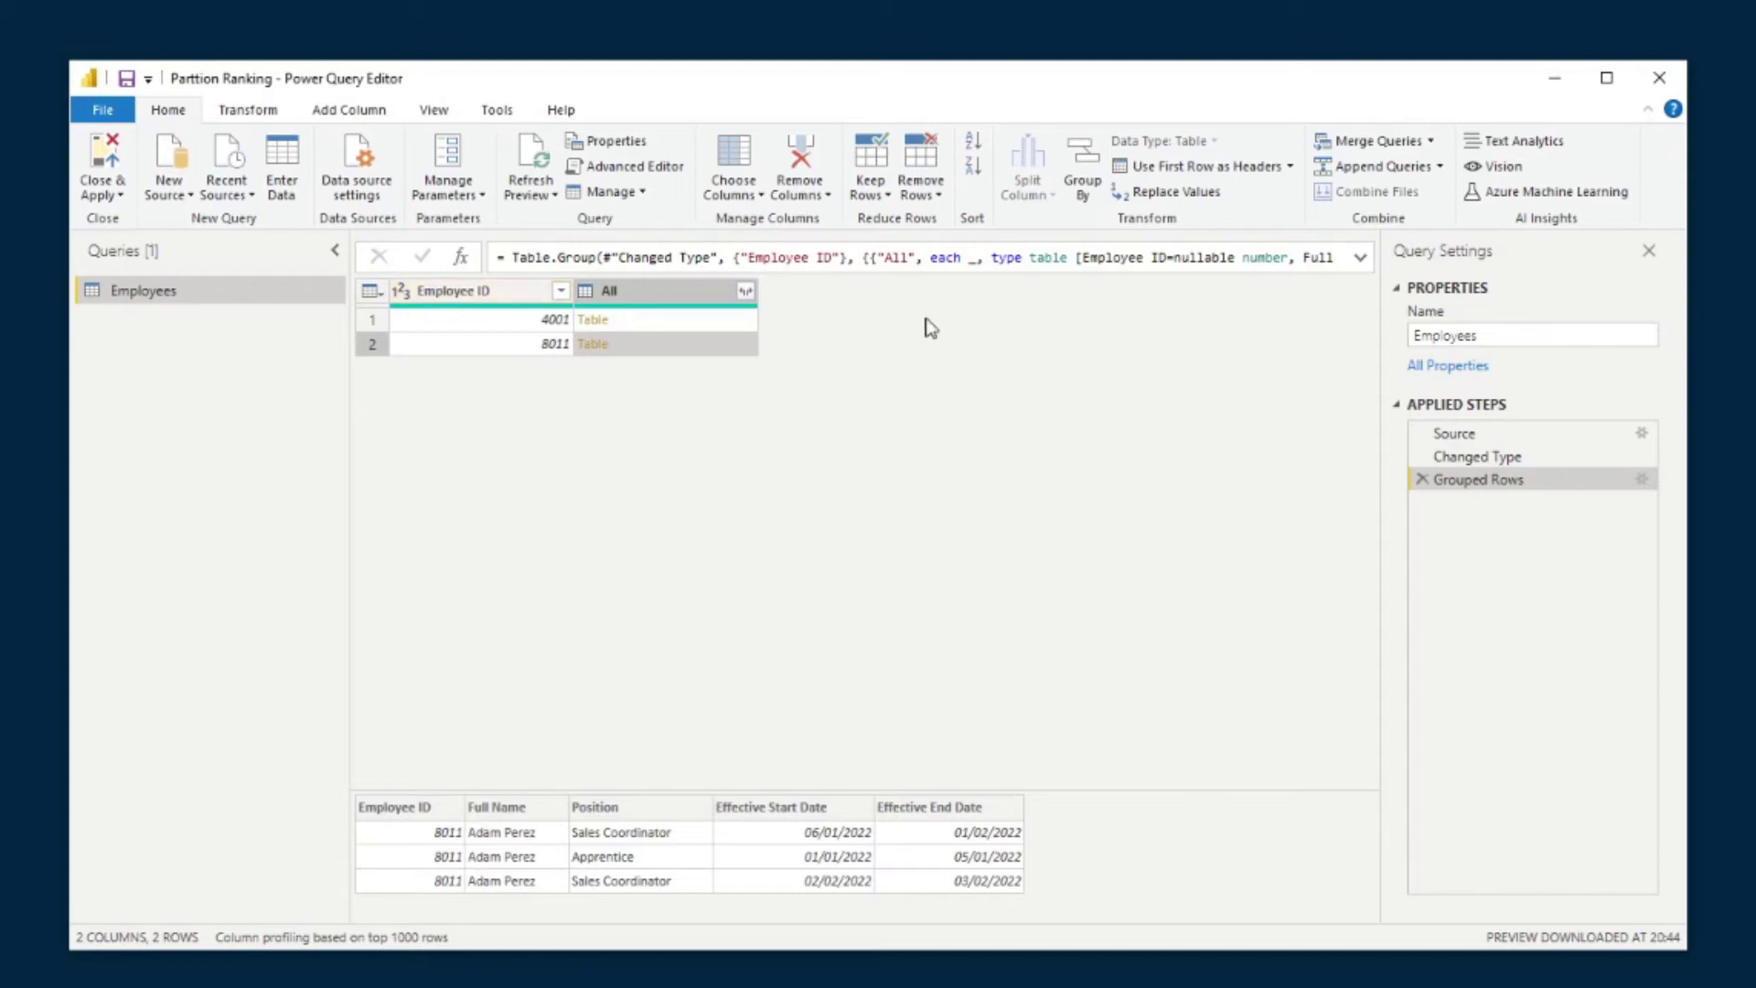
pyautogui.click(620, 325)
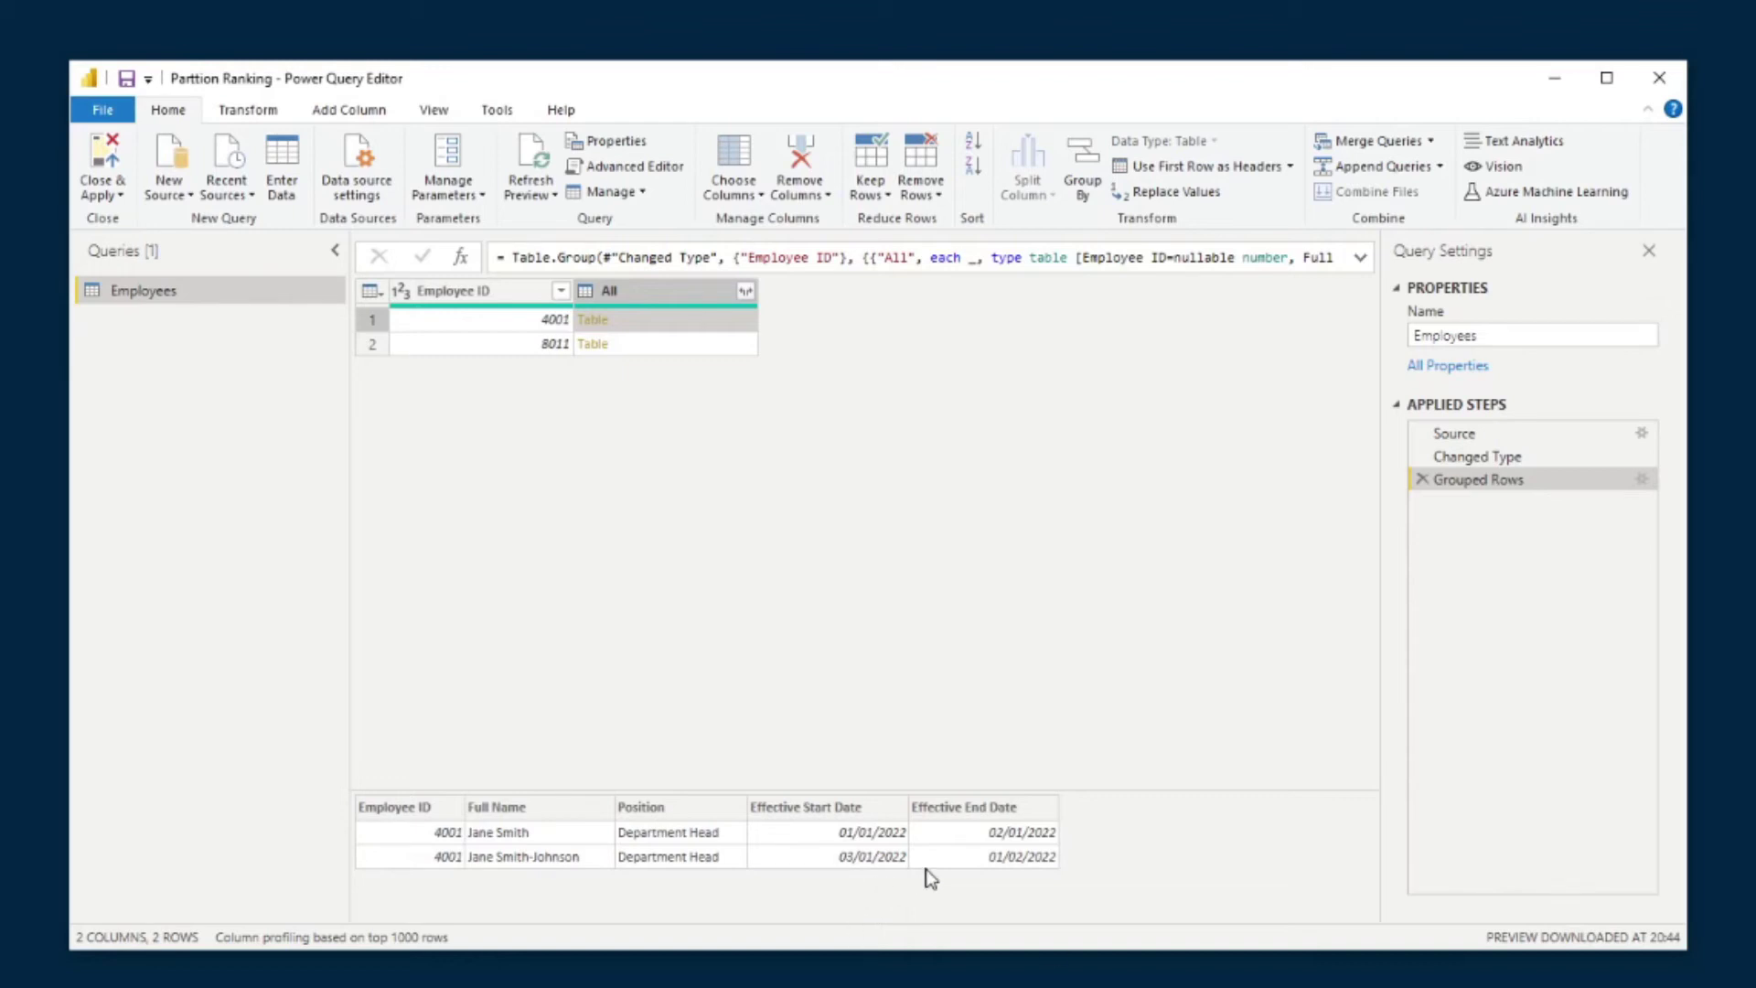
# - Add a custom column 'Ranked All' with the formula Table.AddIndexColumn([All], "Rank", 1)
pyautogui.click(341, 117)
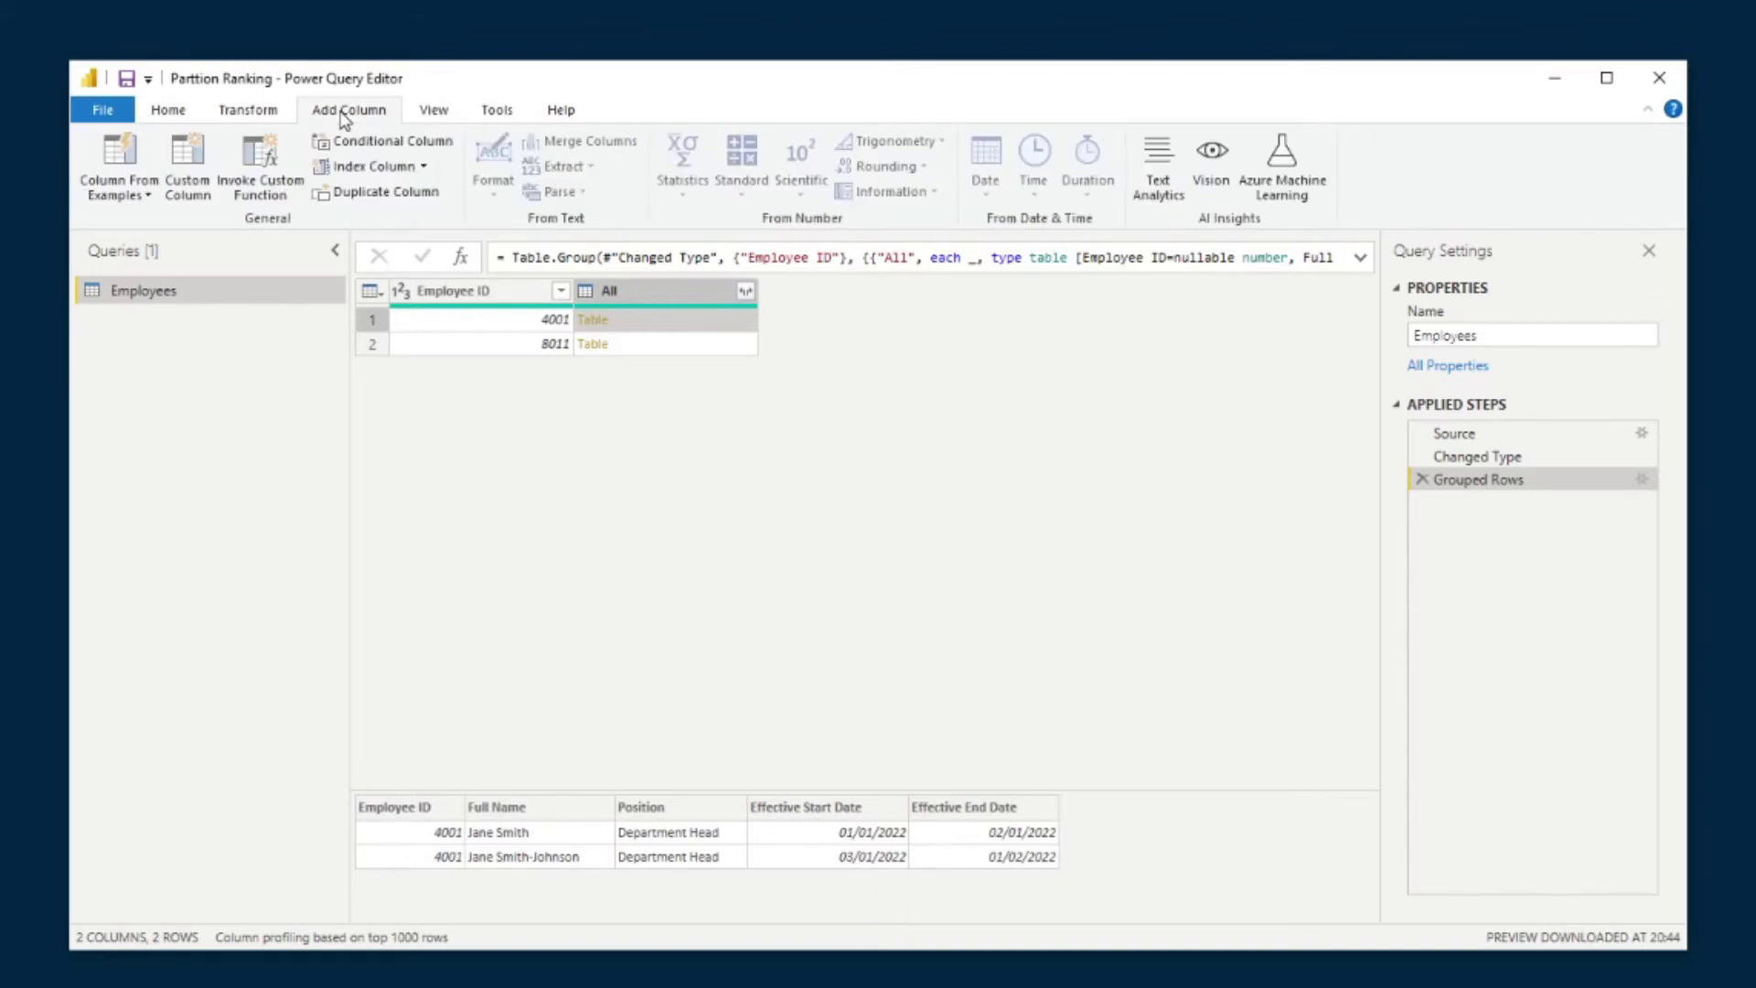
pyautogui.click(195, 165)
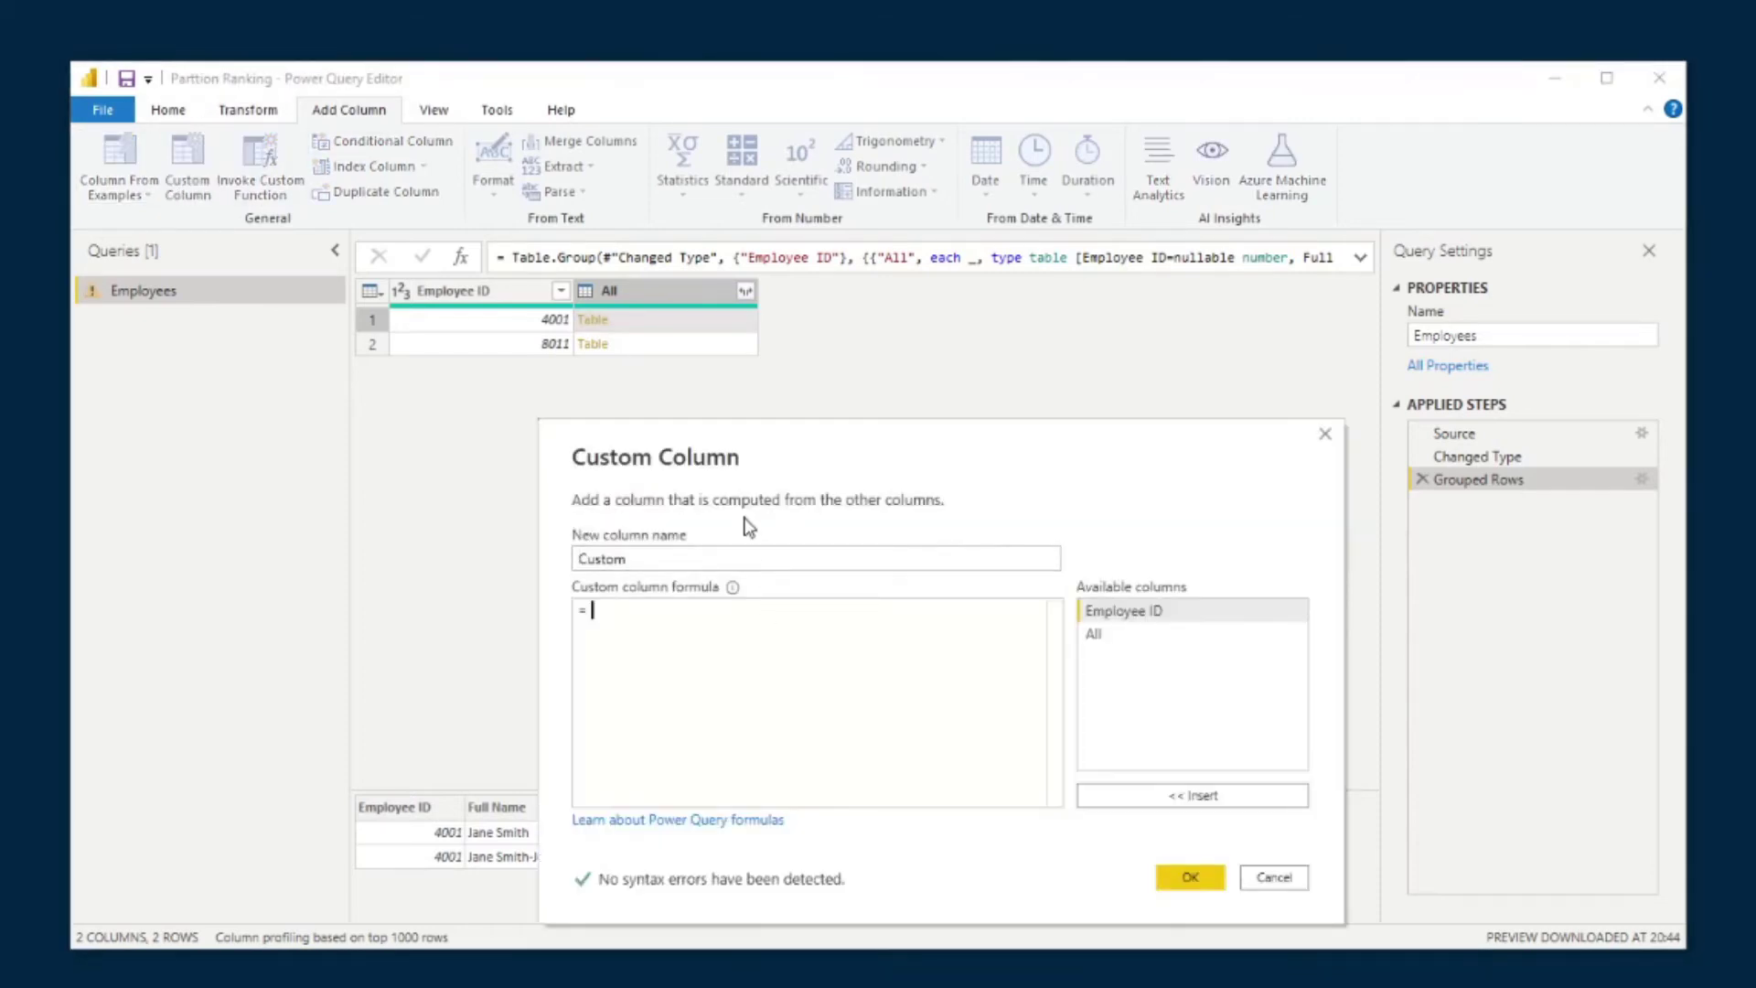
pyautogui.doubleClick(592, 561)
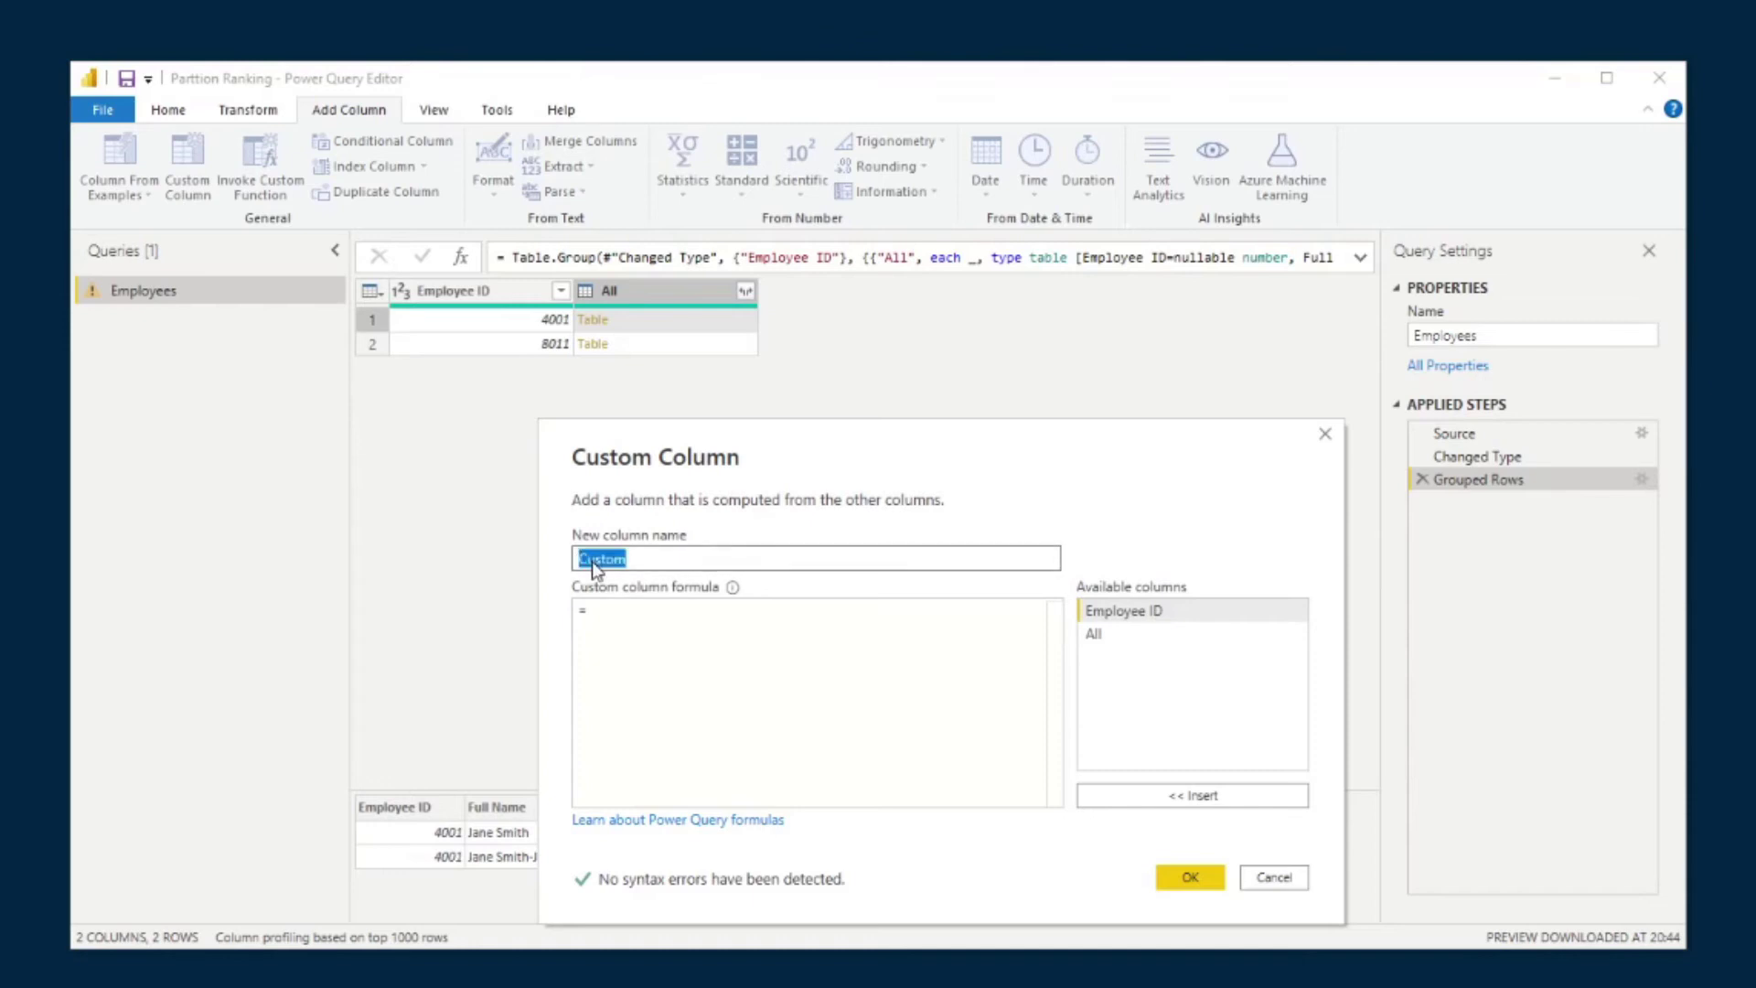
pyautogui.press('BackSpace')
pyautogui.write('Ranked All')
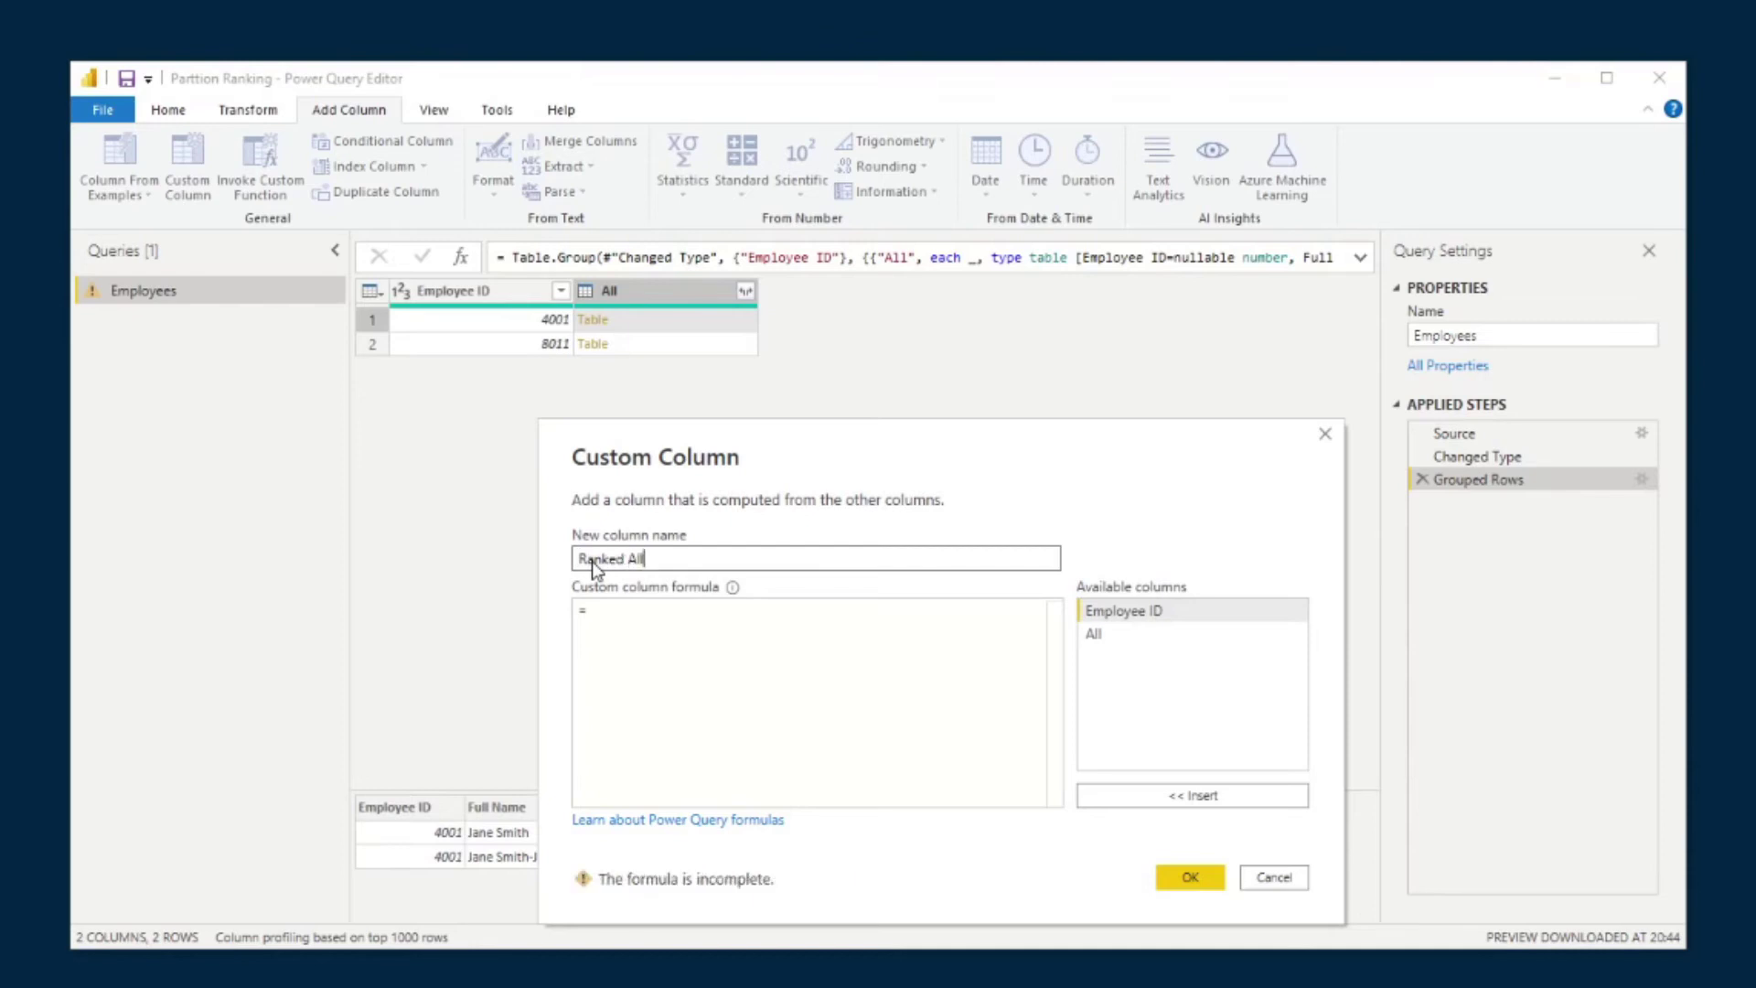
pyautogui.click(707, 655)
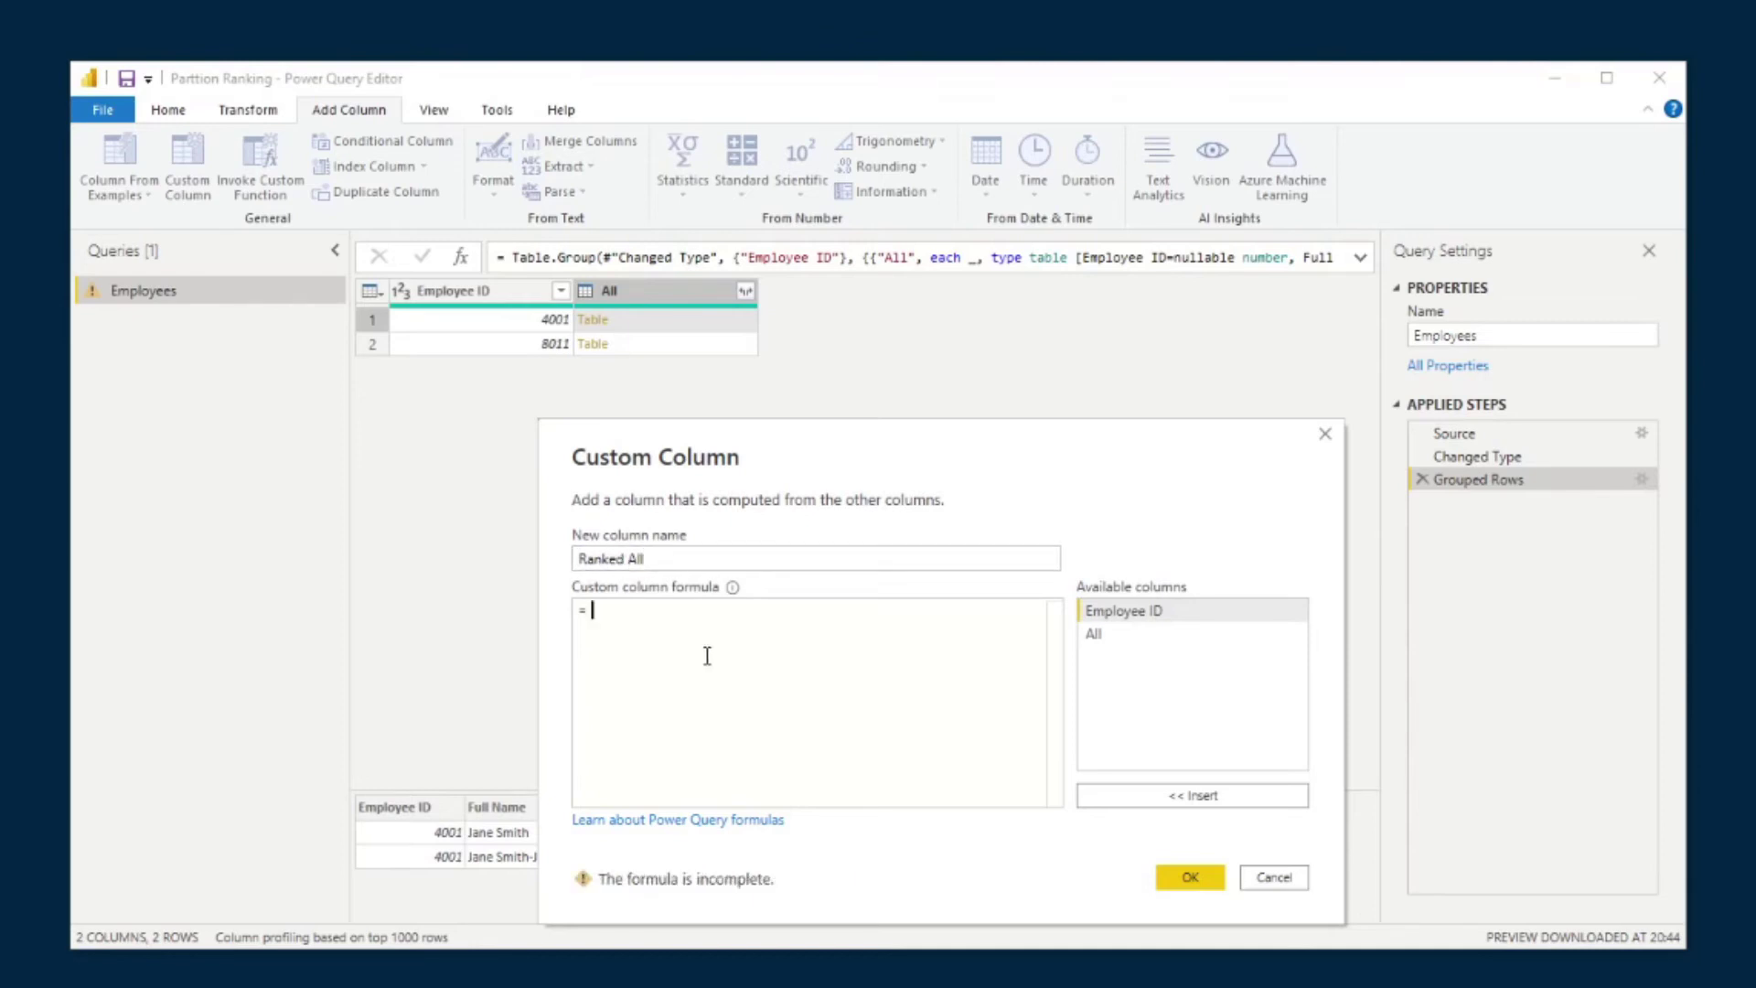
pyautogui.write('Table')
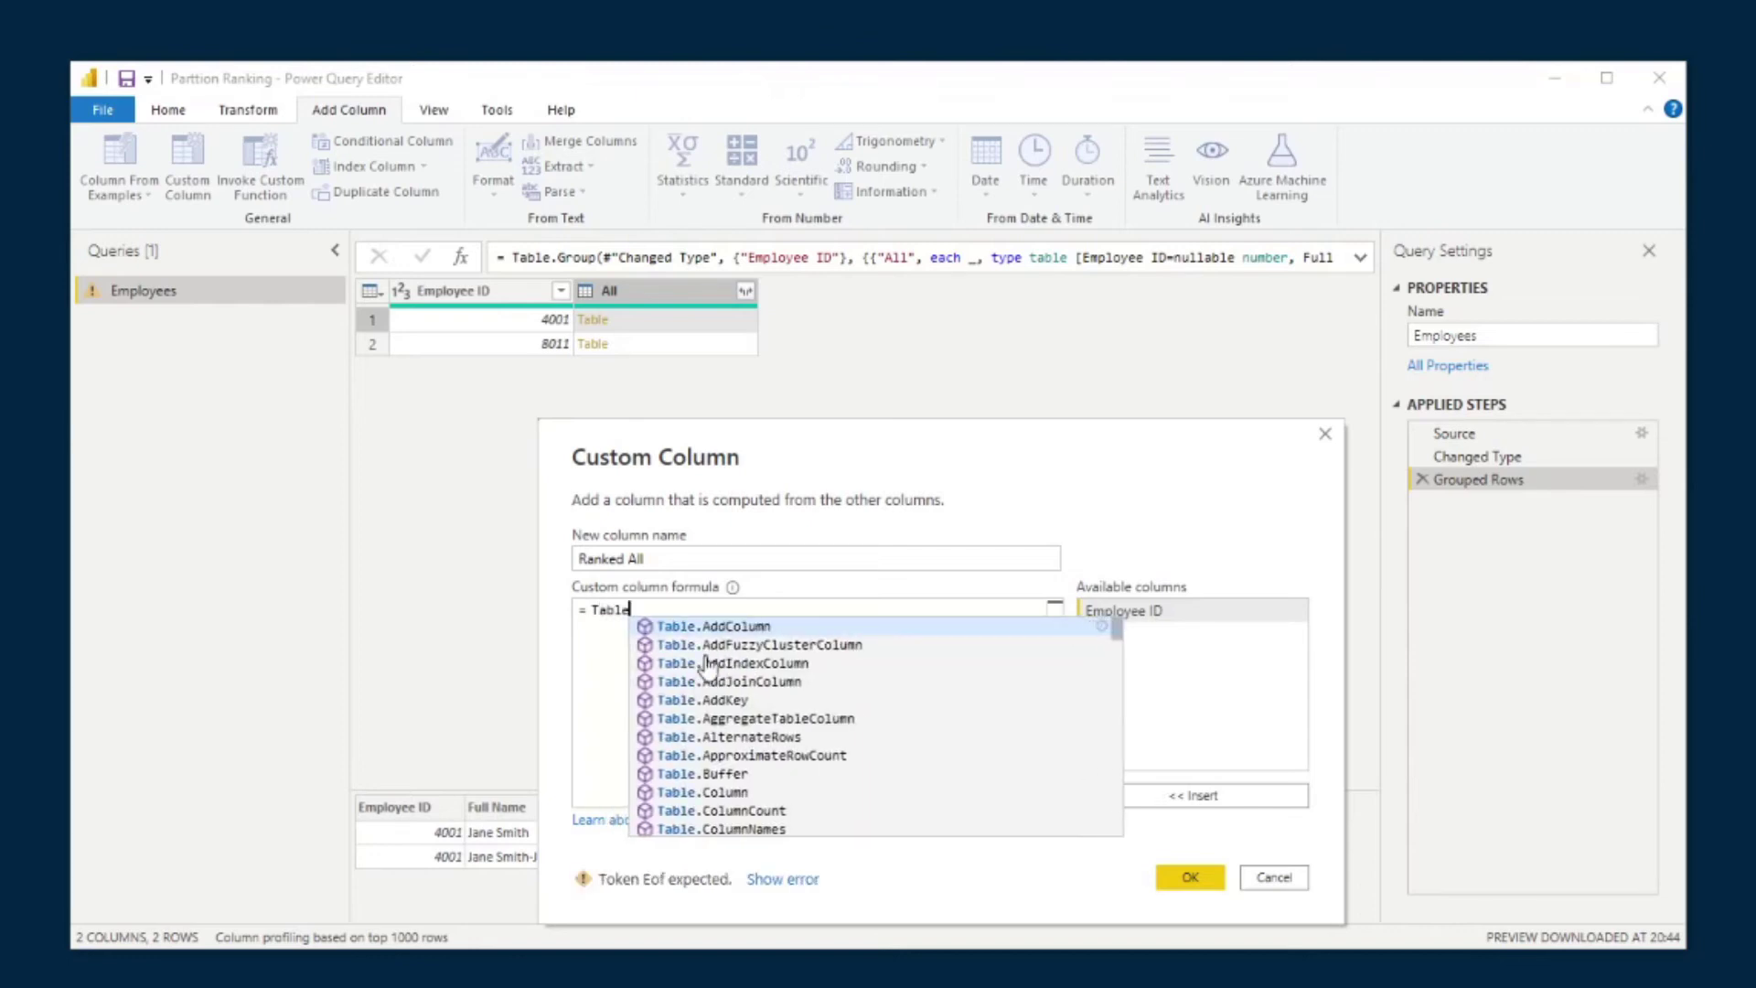
pyautogui.write('.AddInde')
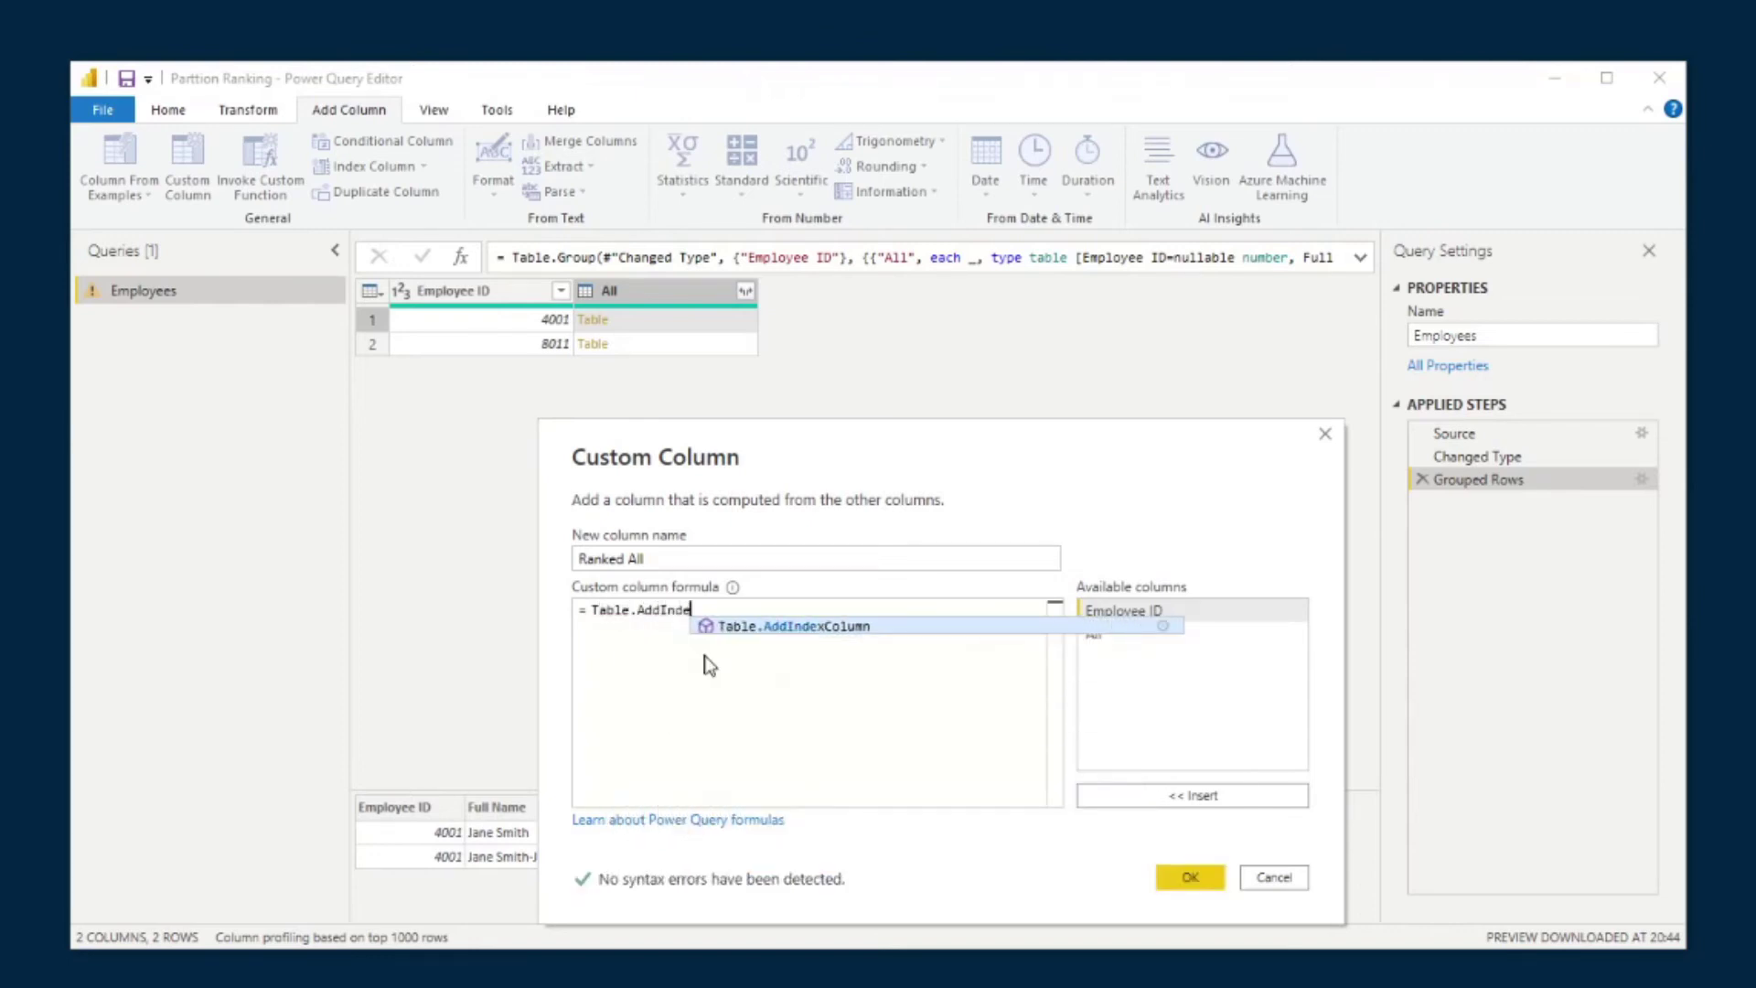
pyautogui.write('x')
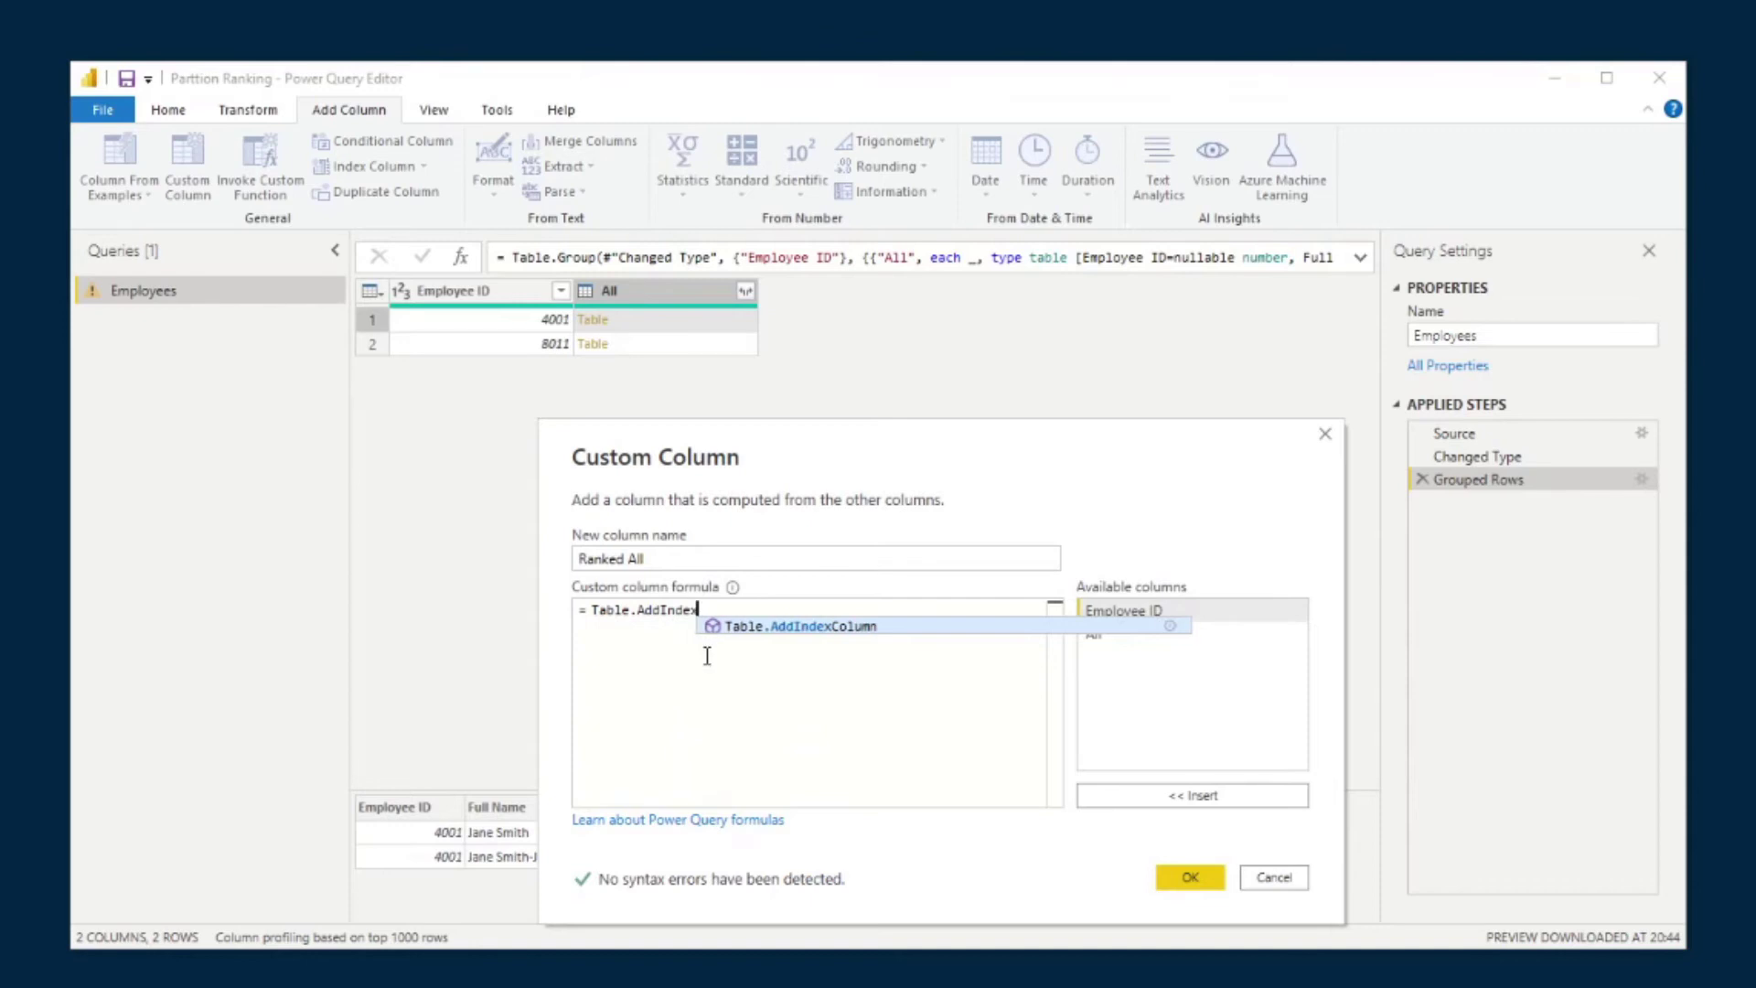
pyautogui.write('Column(')
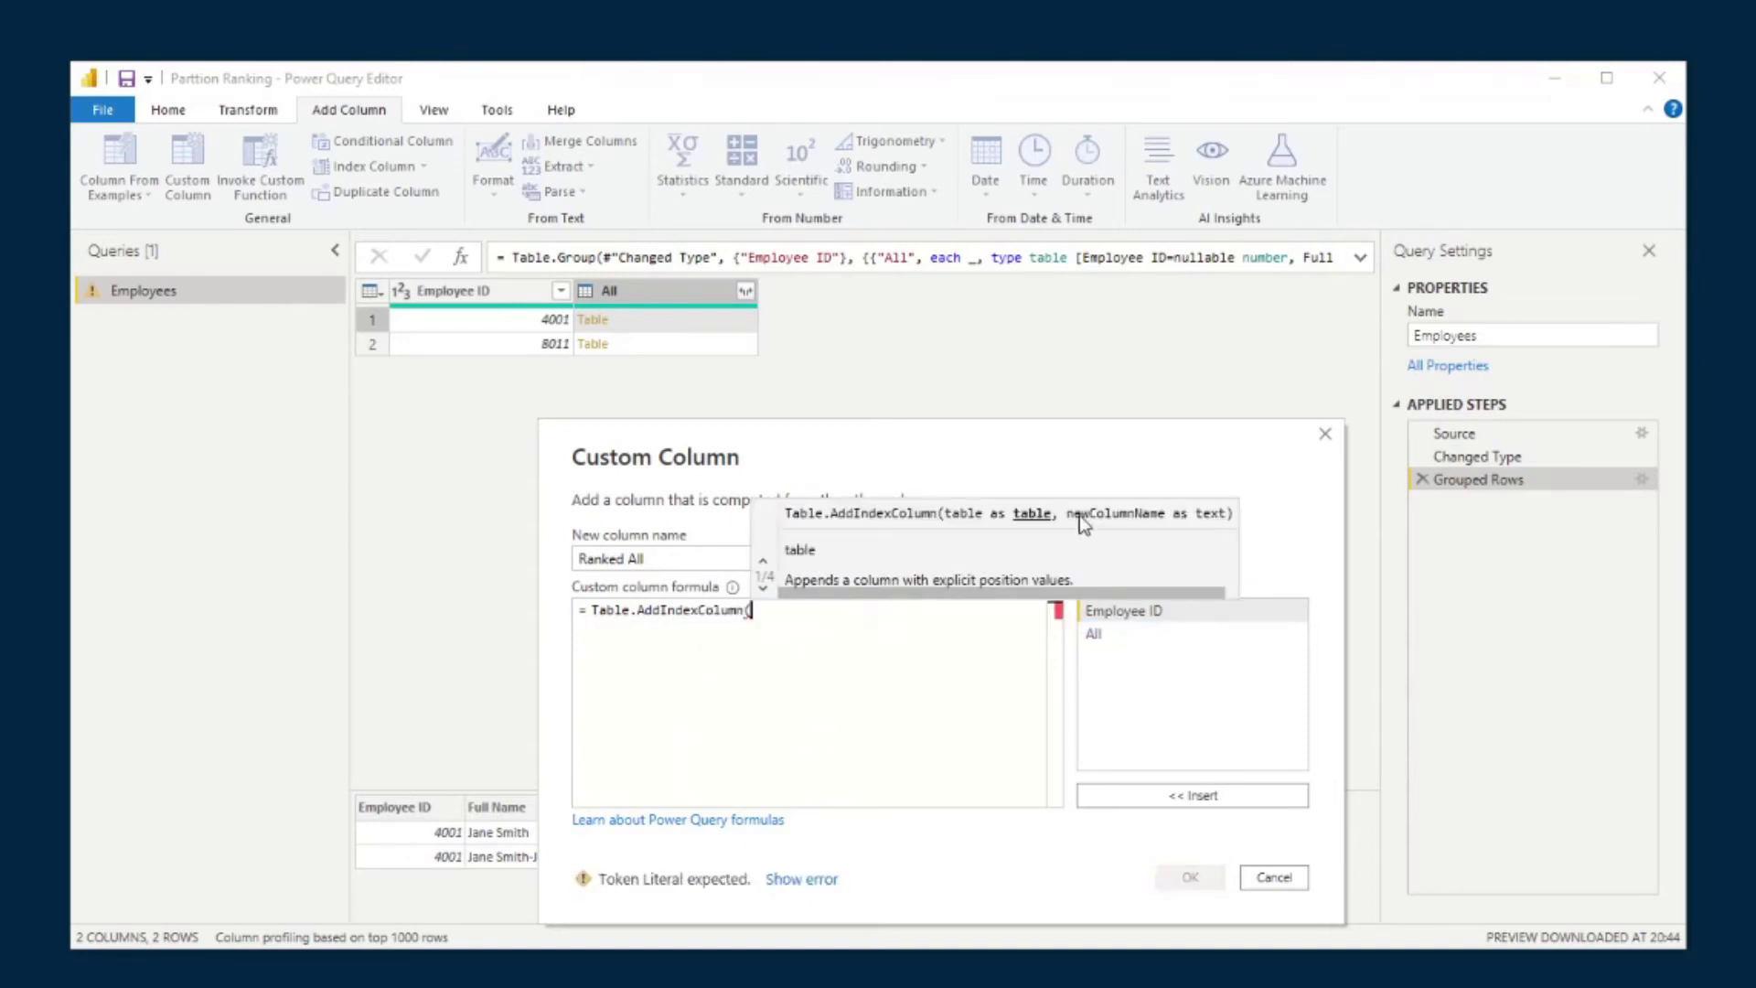
pyautogui.click(1122, 633)
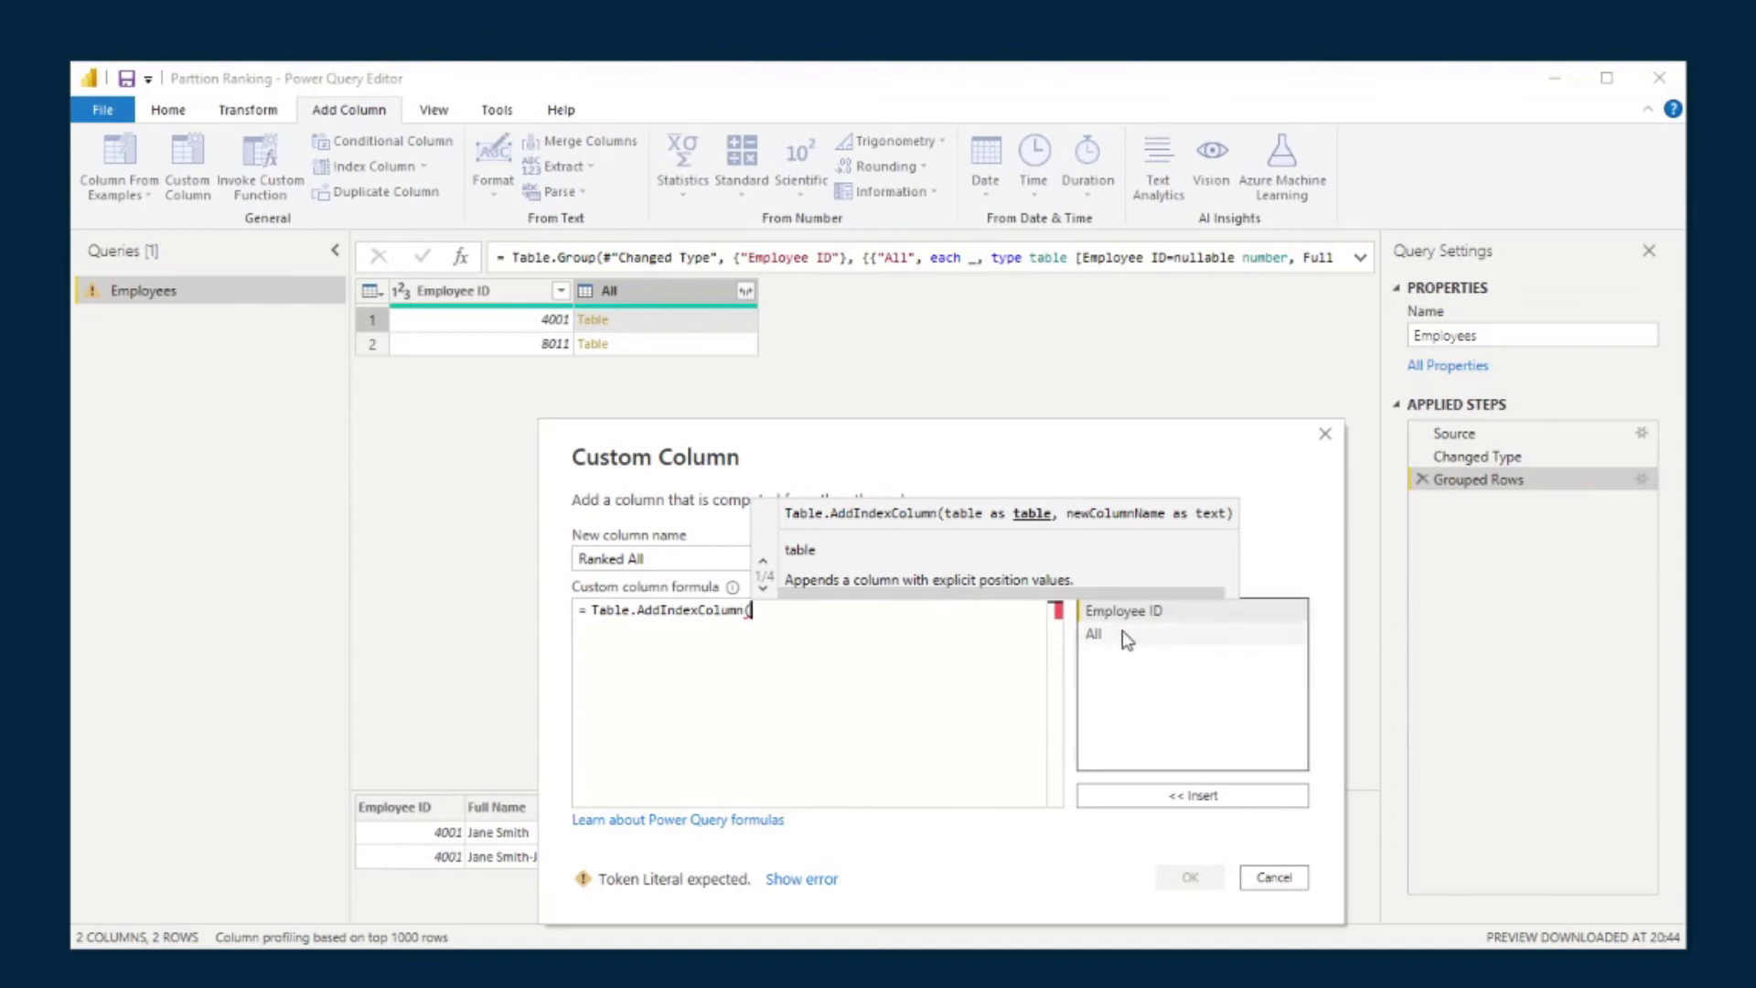
pyautogui.doubleClick(1122, 635)
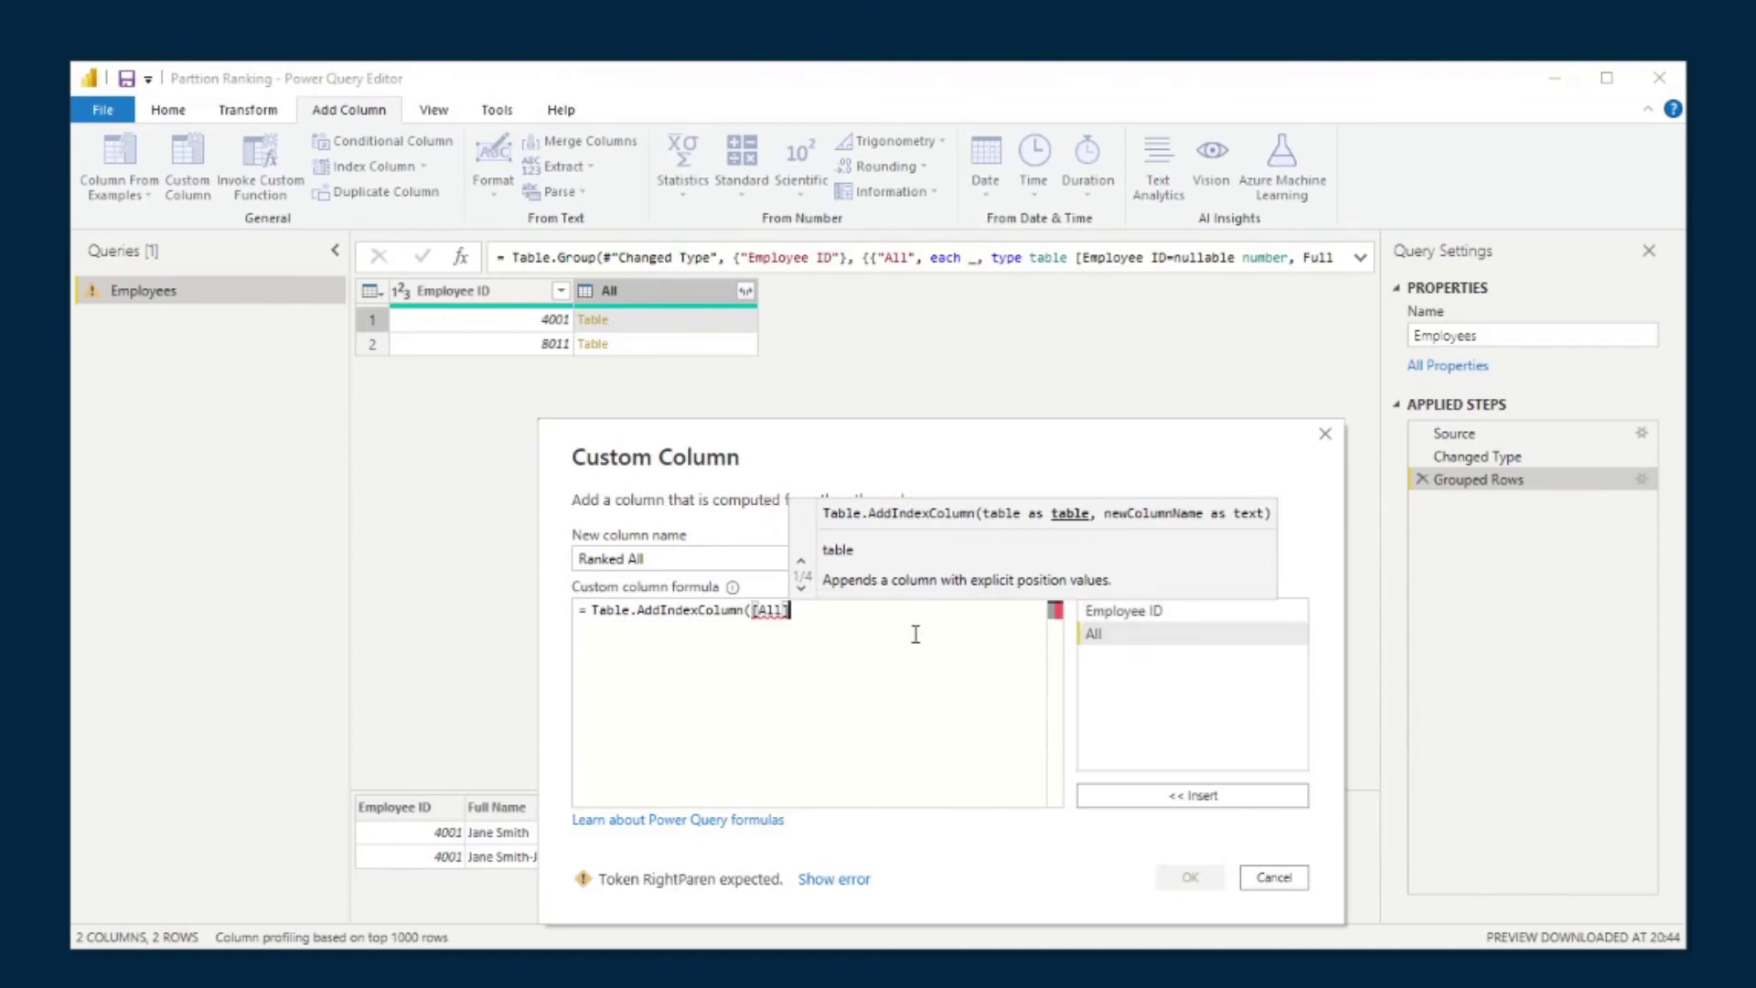
pyautogui.write(', "R')
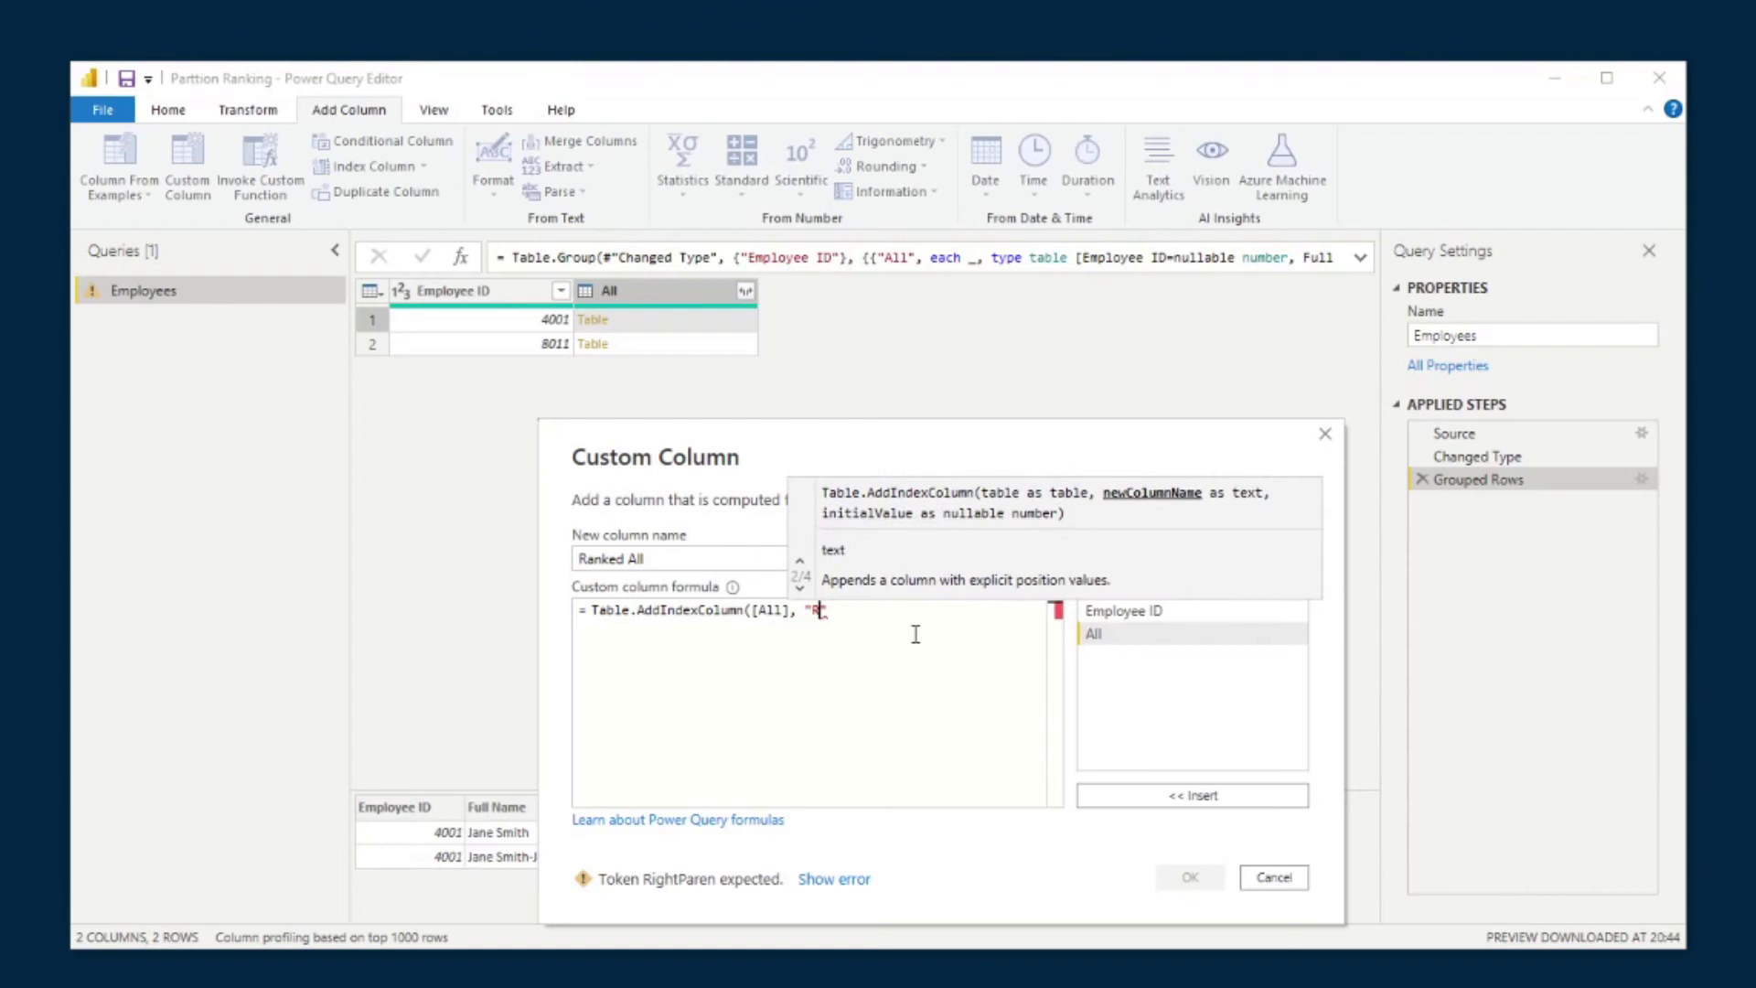
pyautogui.write('ank", ')
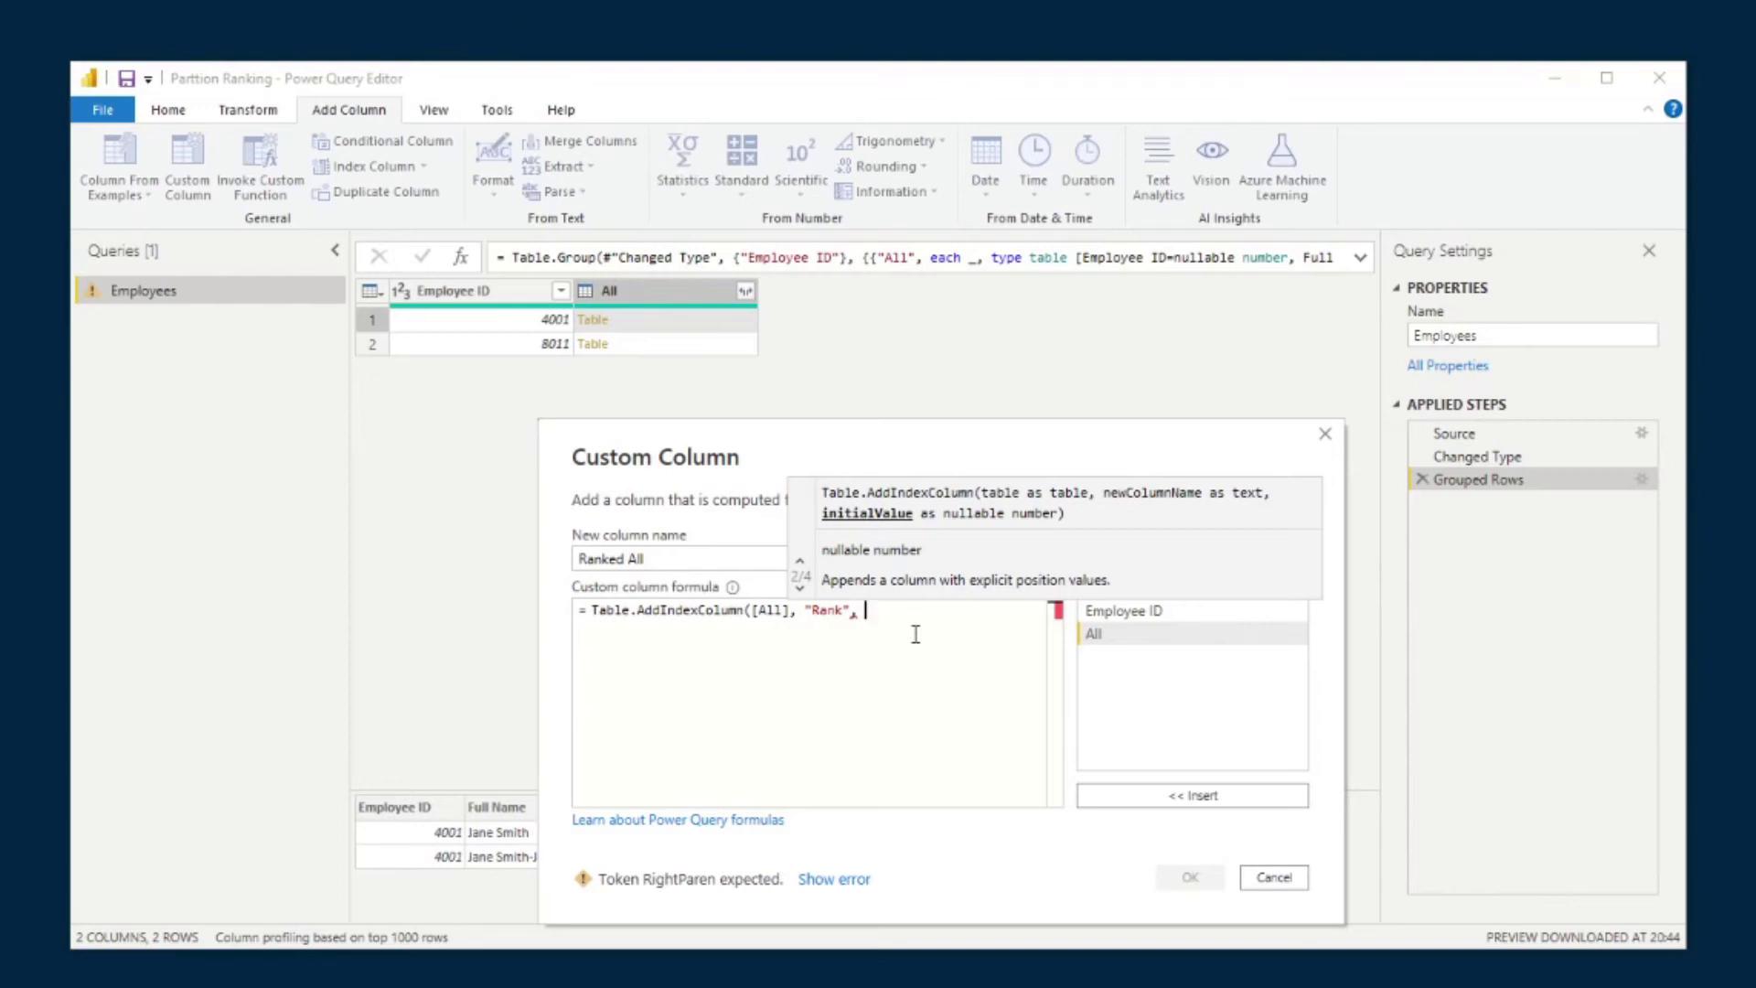
pyautogui.write('1)')
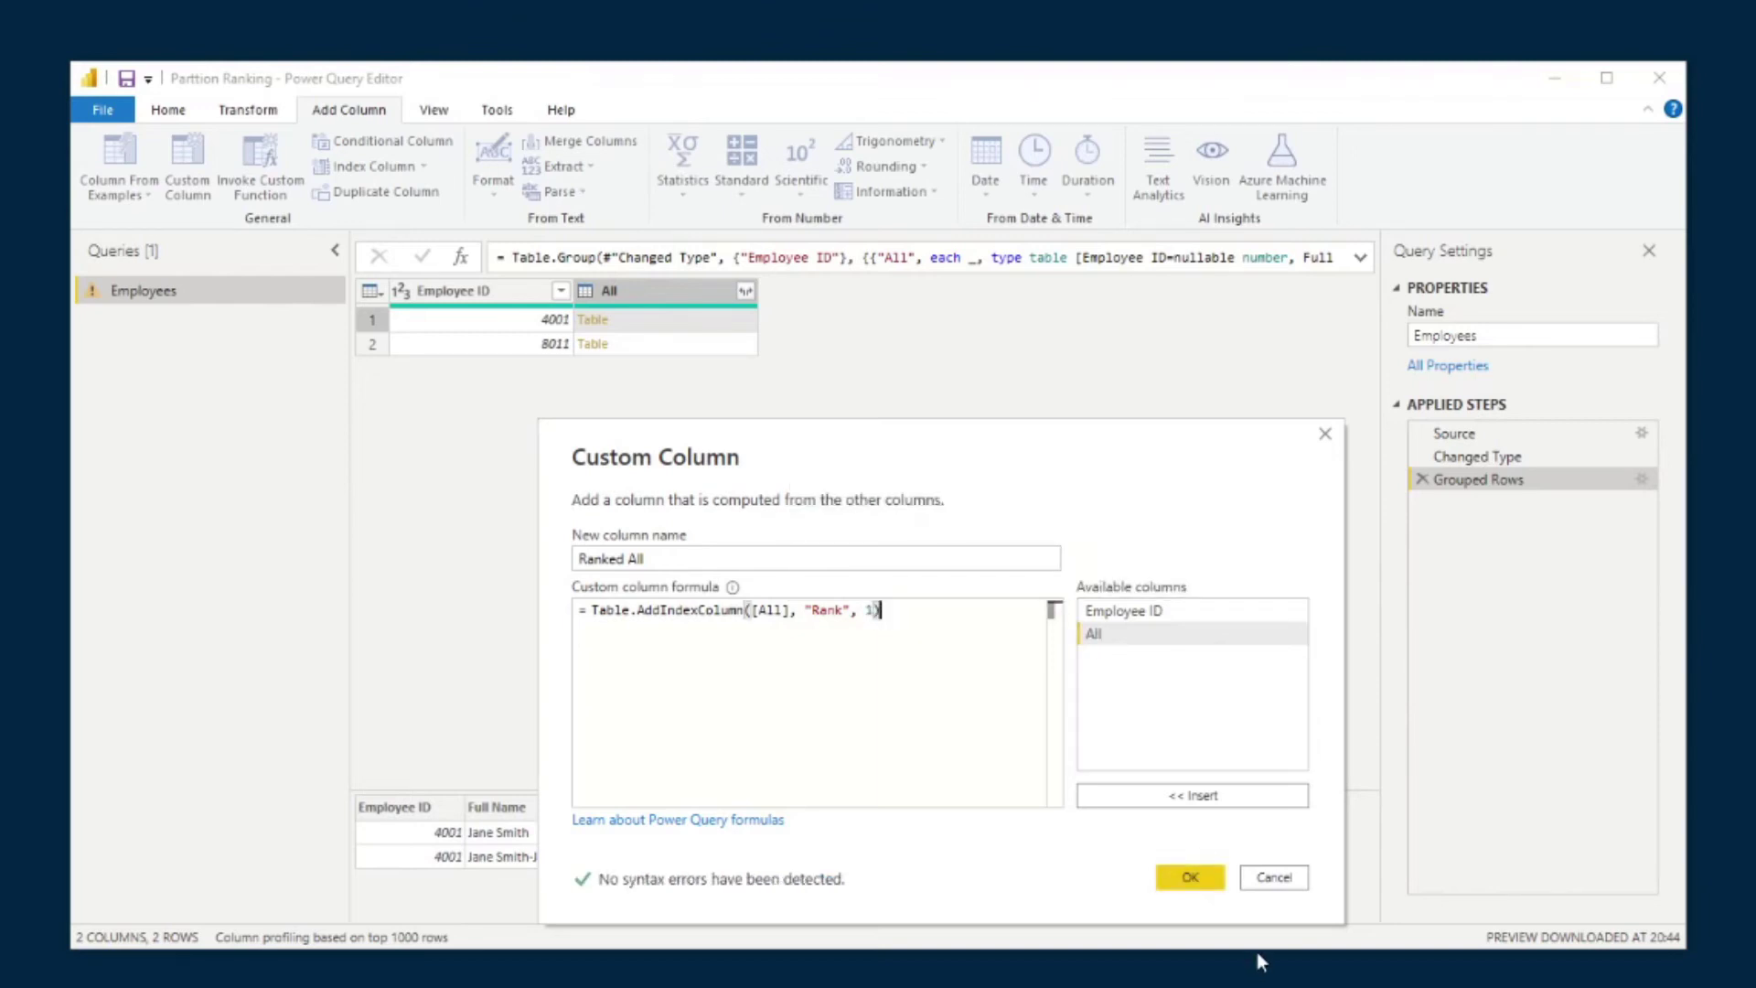
pyautogui.click(1189, 878)
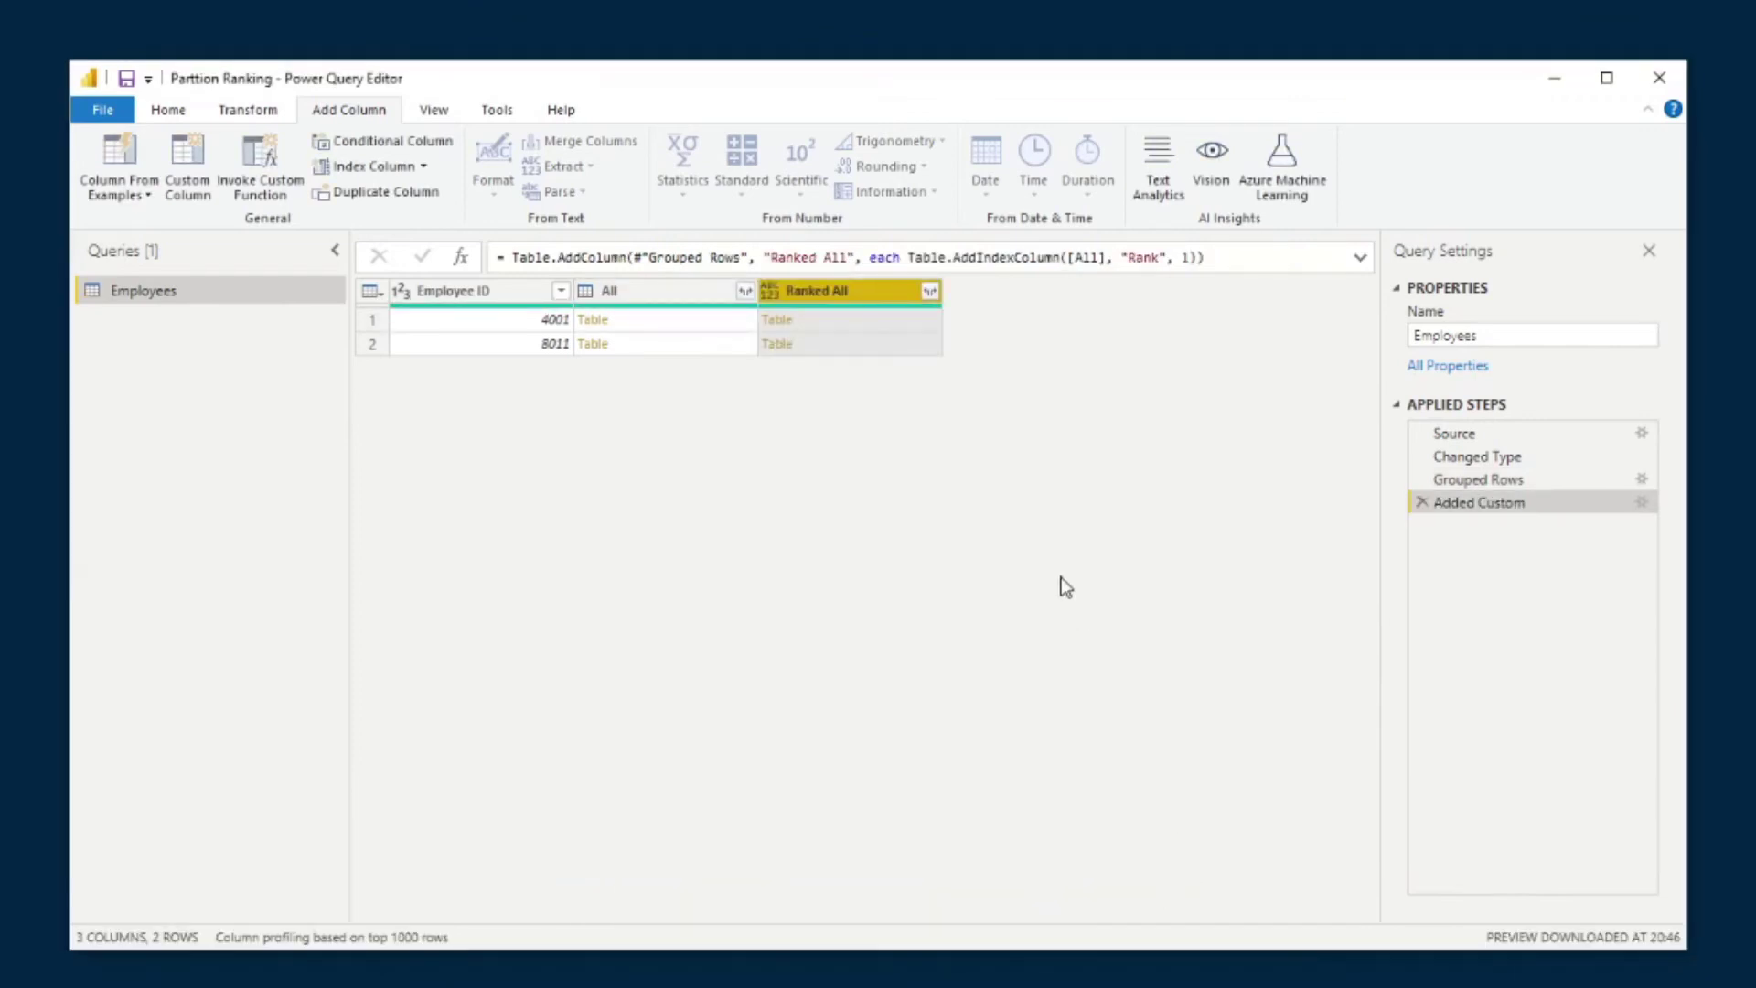
# - Preview the ranked nested tables for employees 4001 and 8011 with their Rank values
pyautogui.click(706, 324)
pyautogui.click(858, 320)
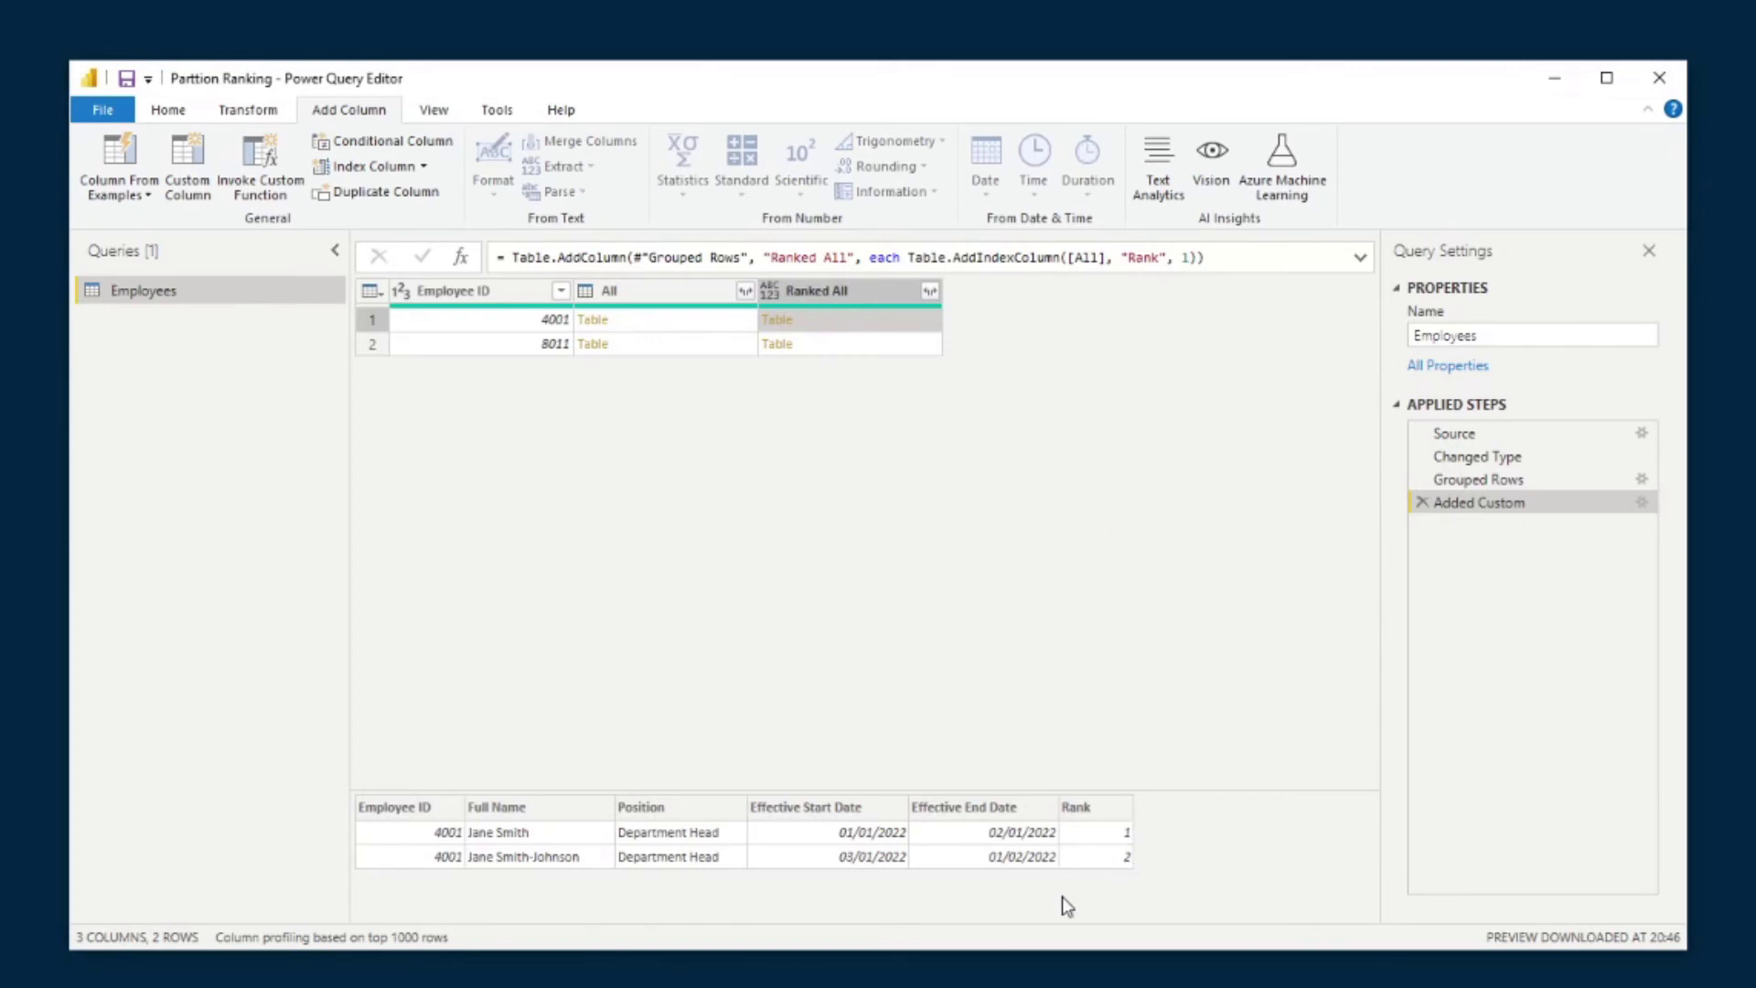
pyautogui.click(887, 342)
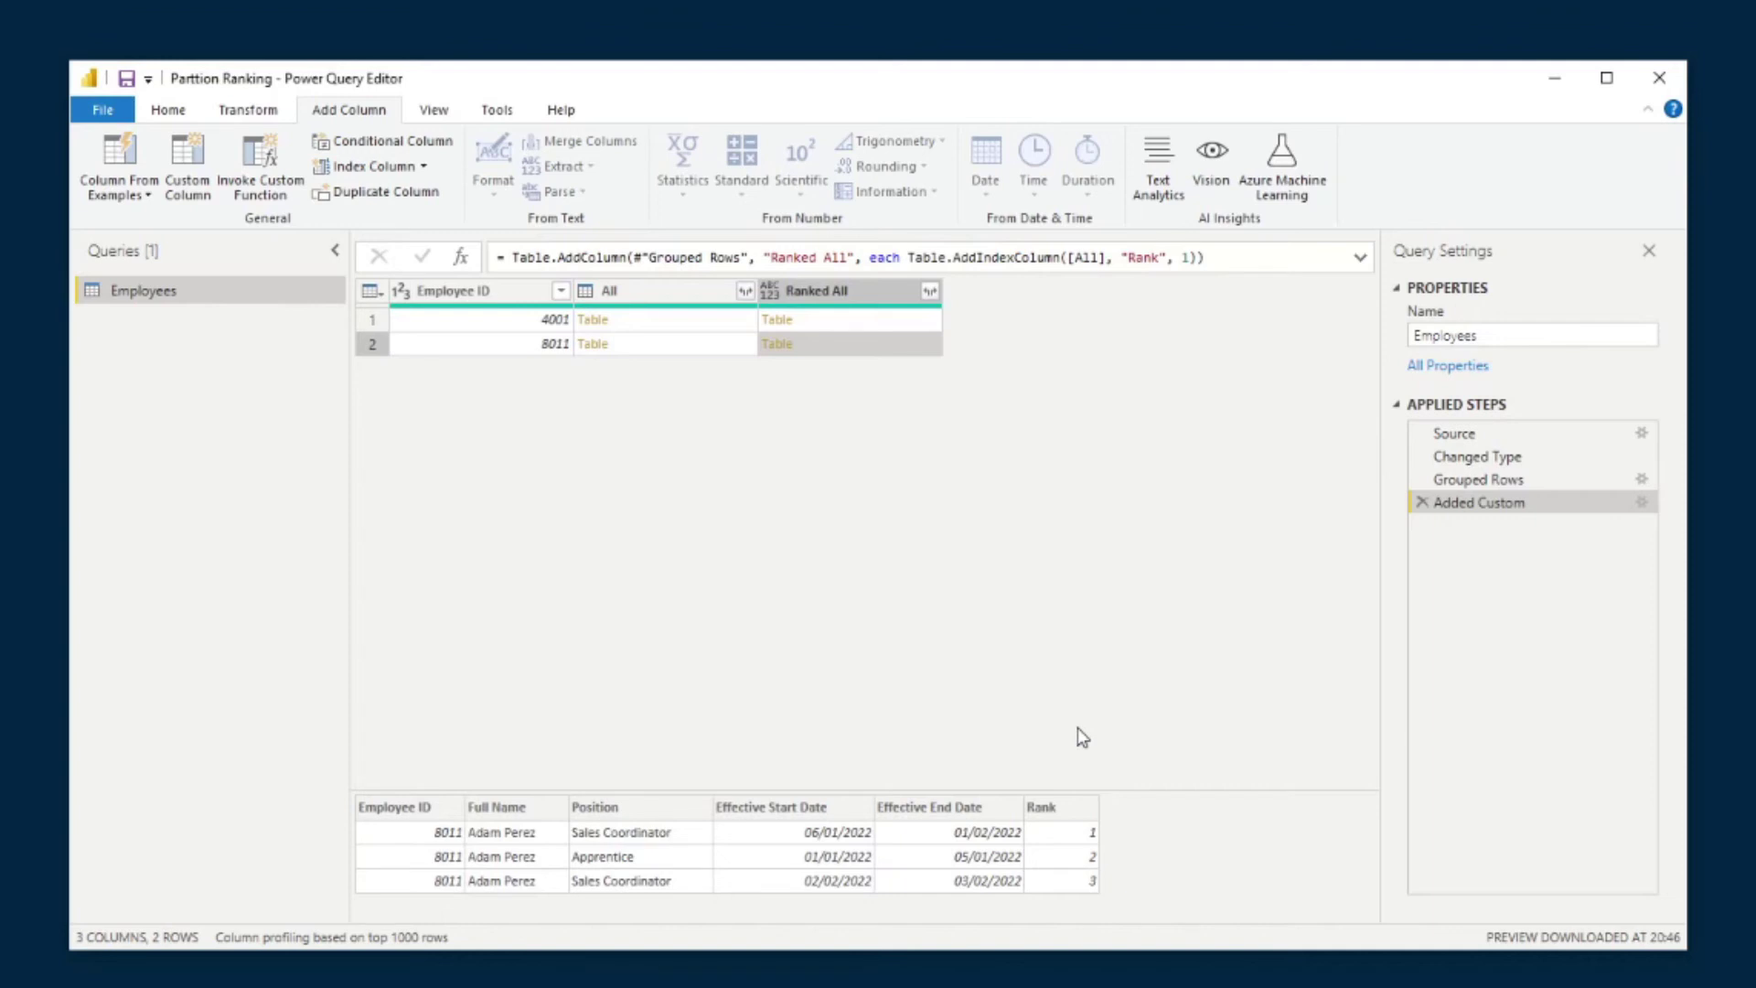
pyautogui.click(860, 329)
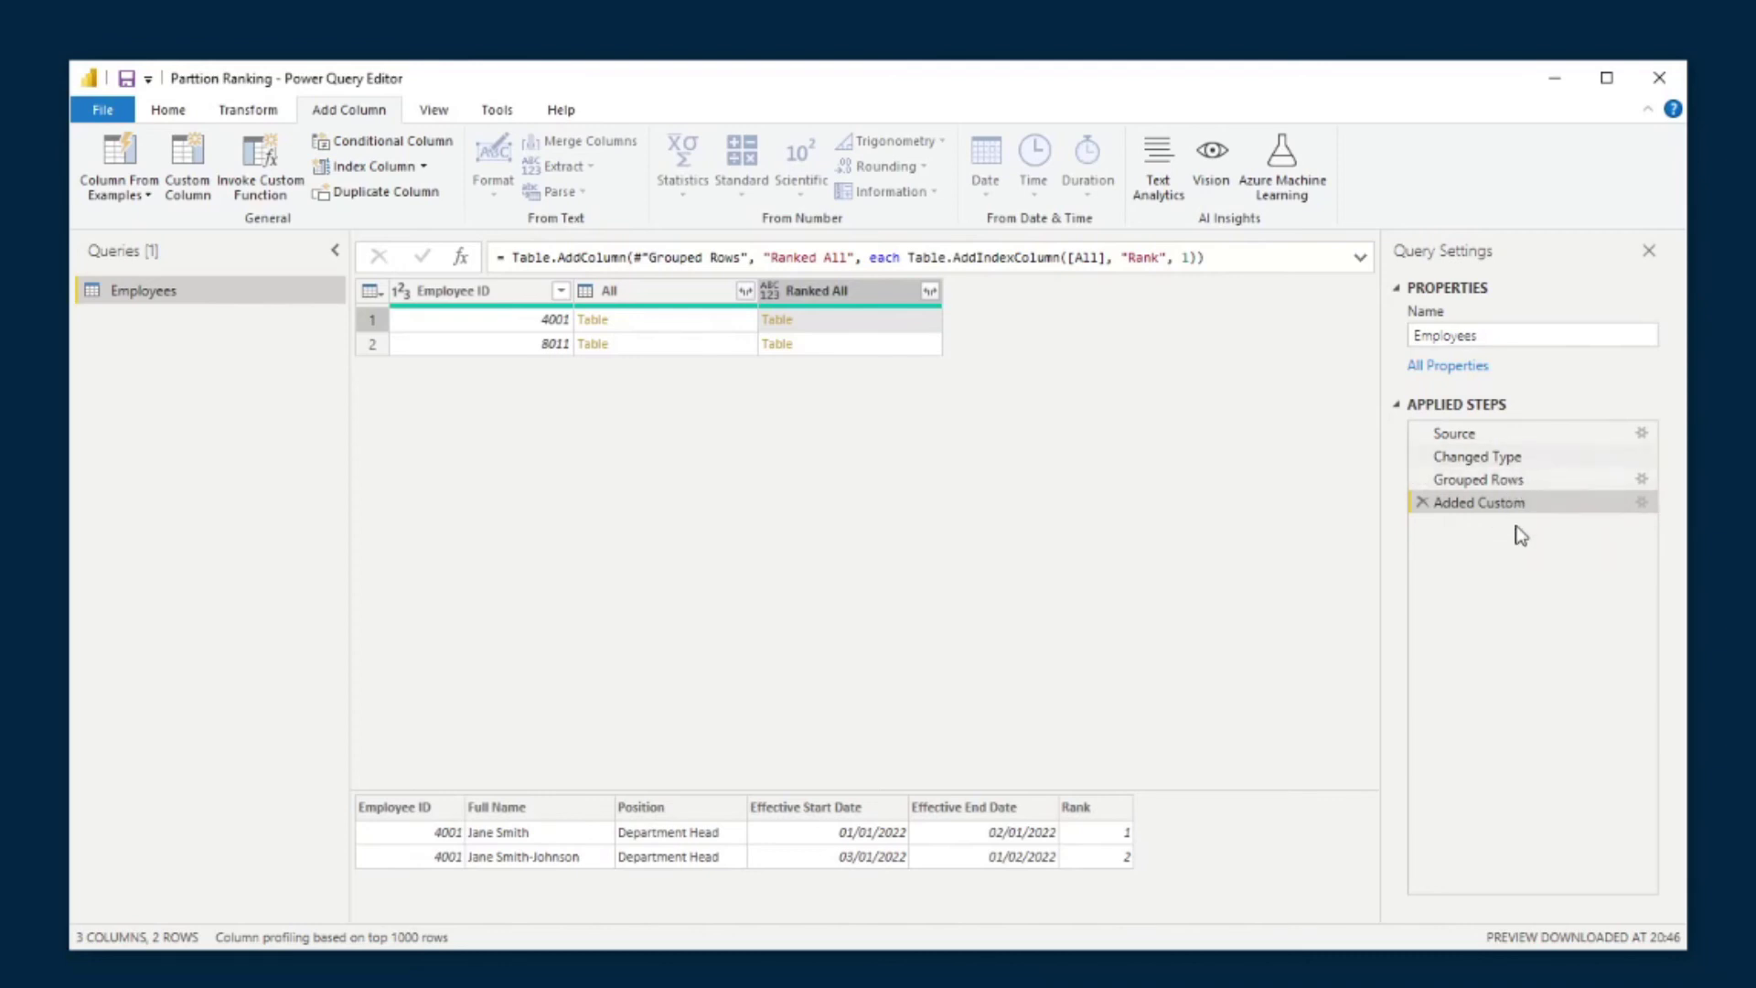
# - Insert a descending sort on Effective Start Date right after the Changed Type step
pyautogui.click(1516, 459)
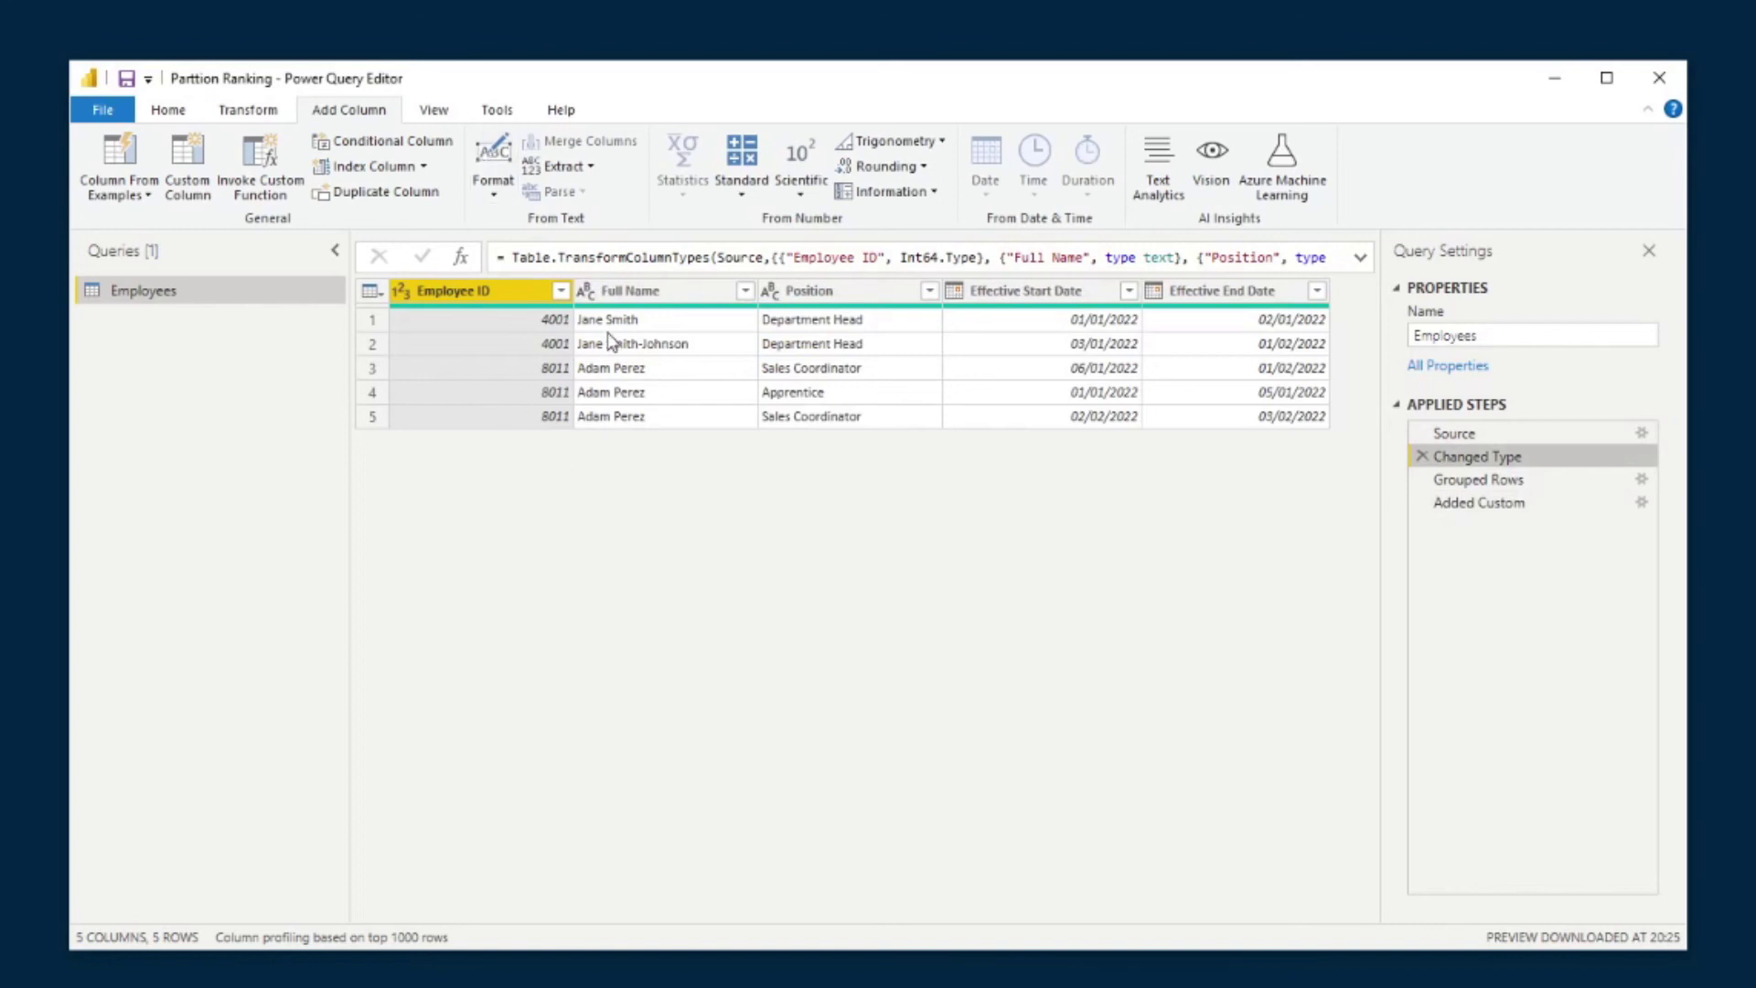
pyautogui.click(1049, 294)
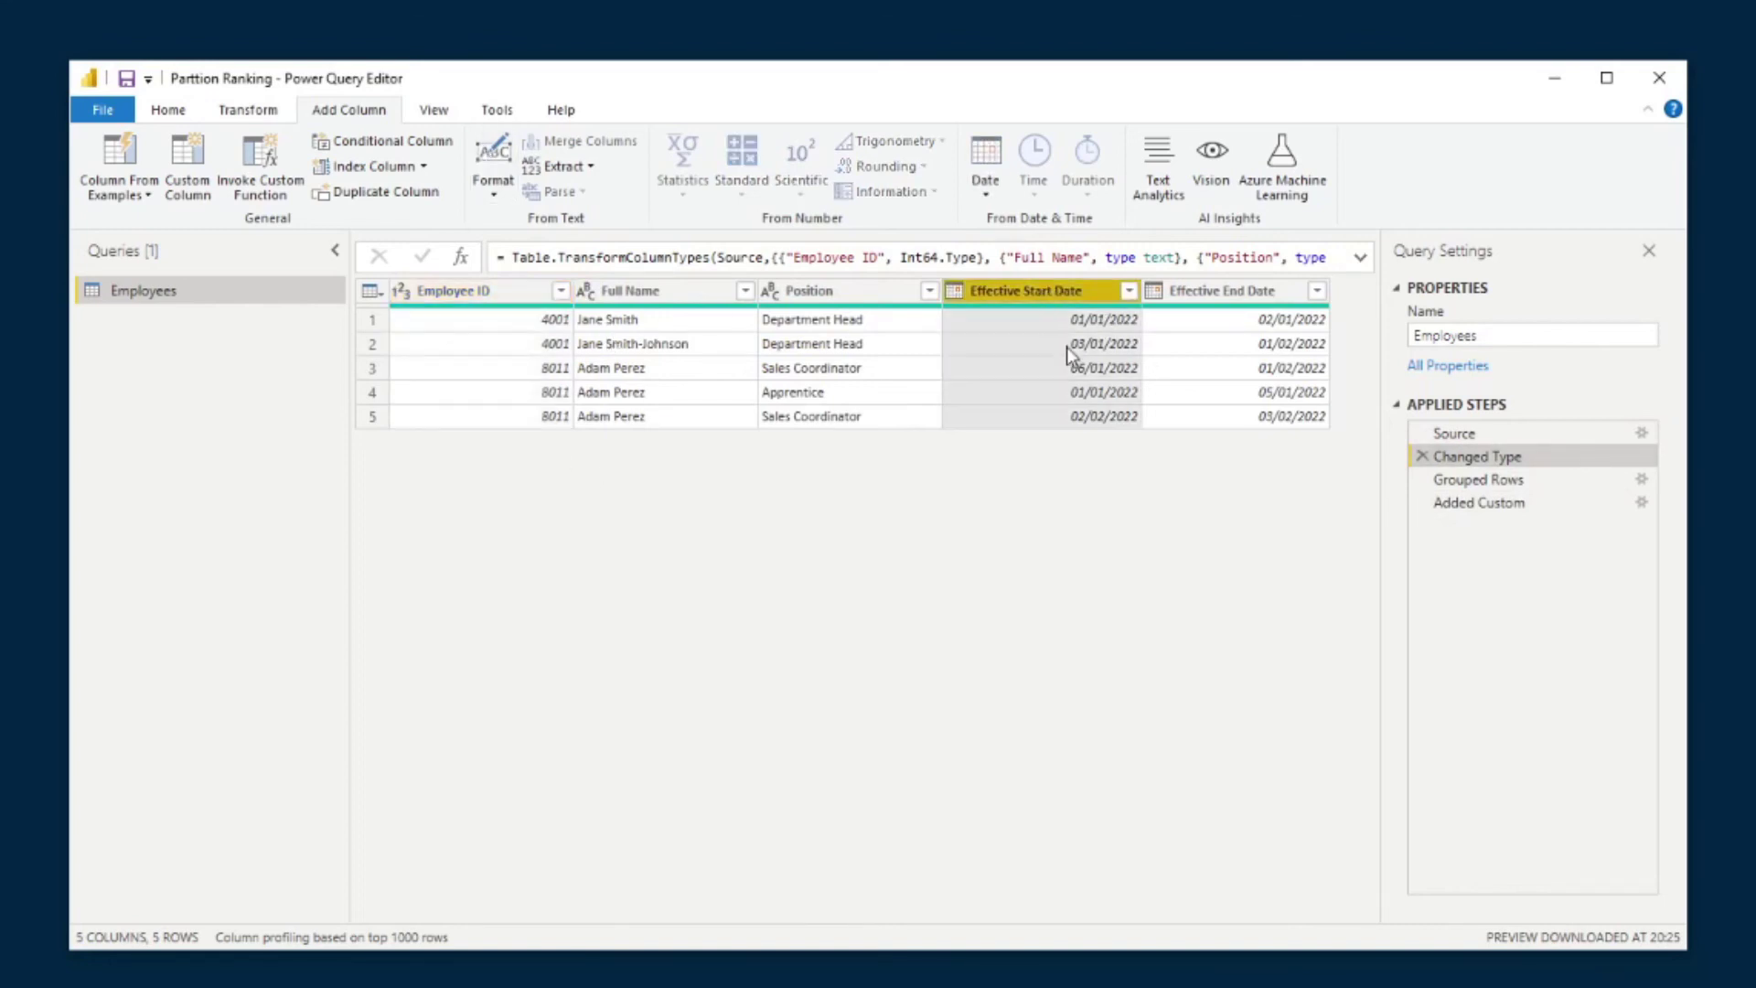
pyautogui.click(1129, 292)
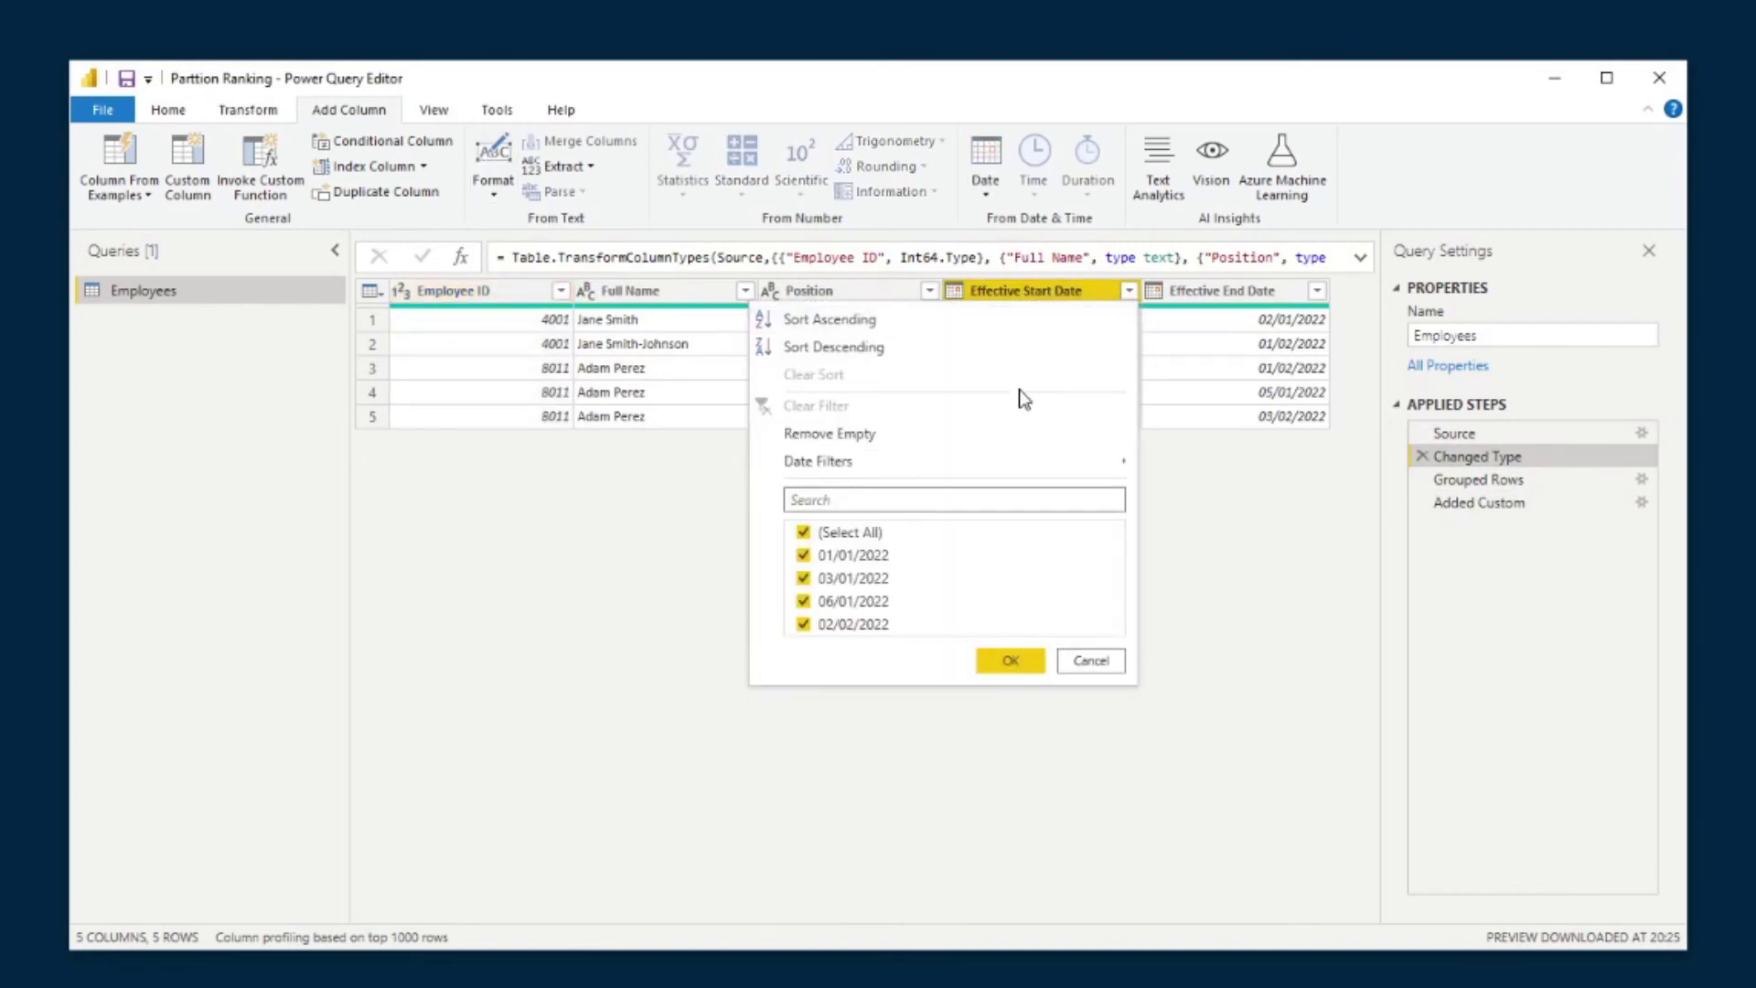
pyautogui.click(1034, 344)
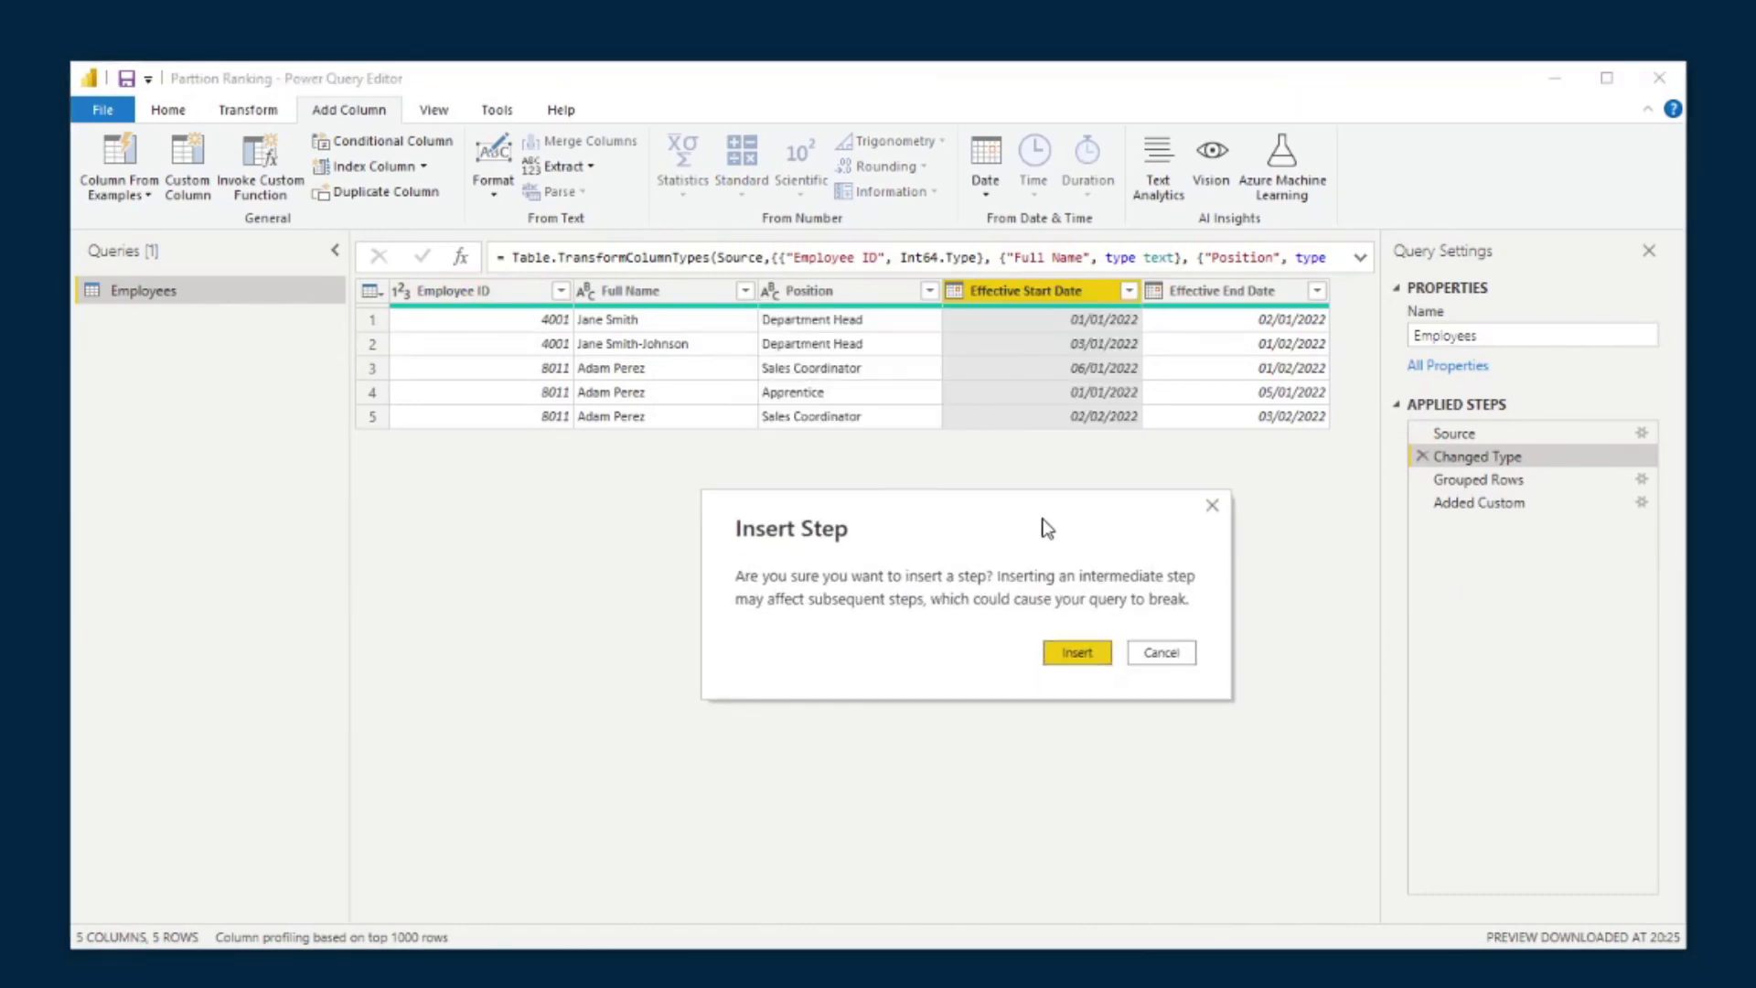
pyautogui.click(1045, 640)
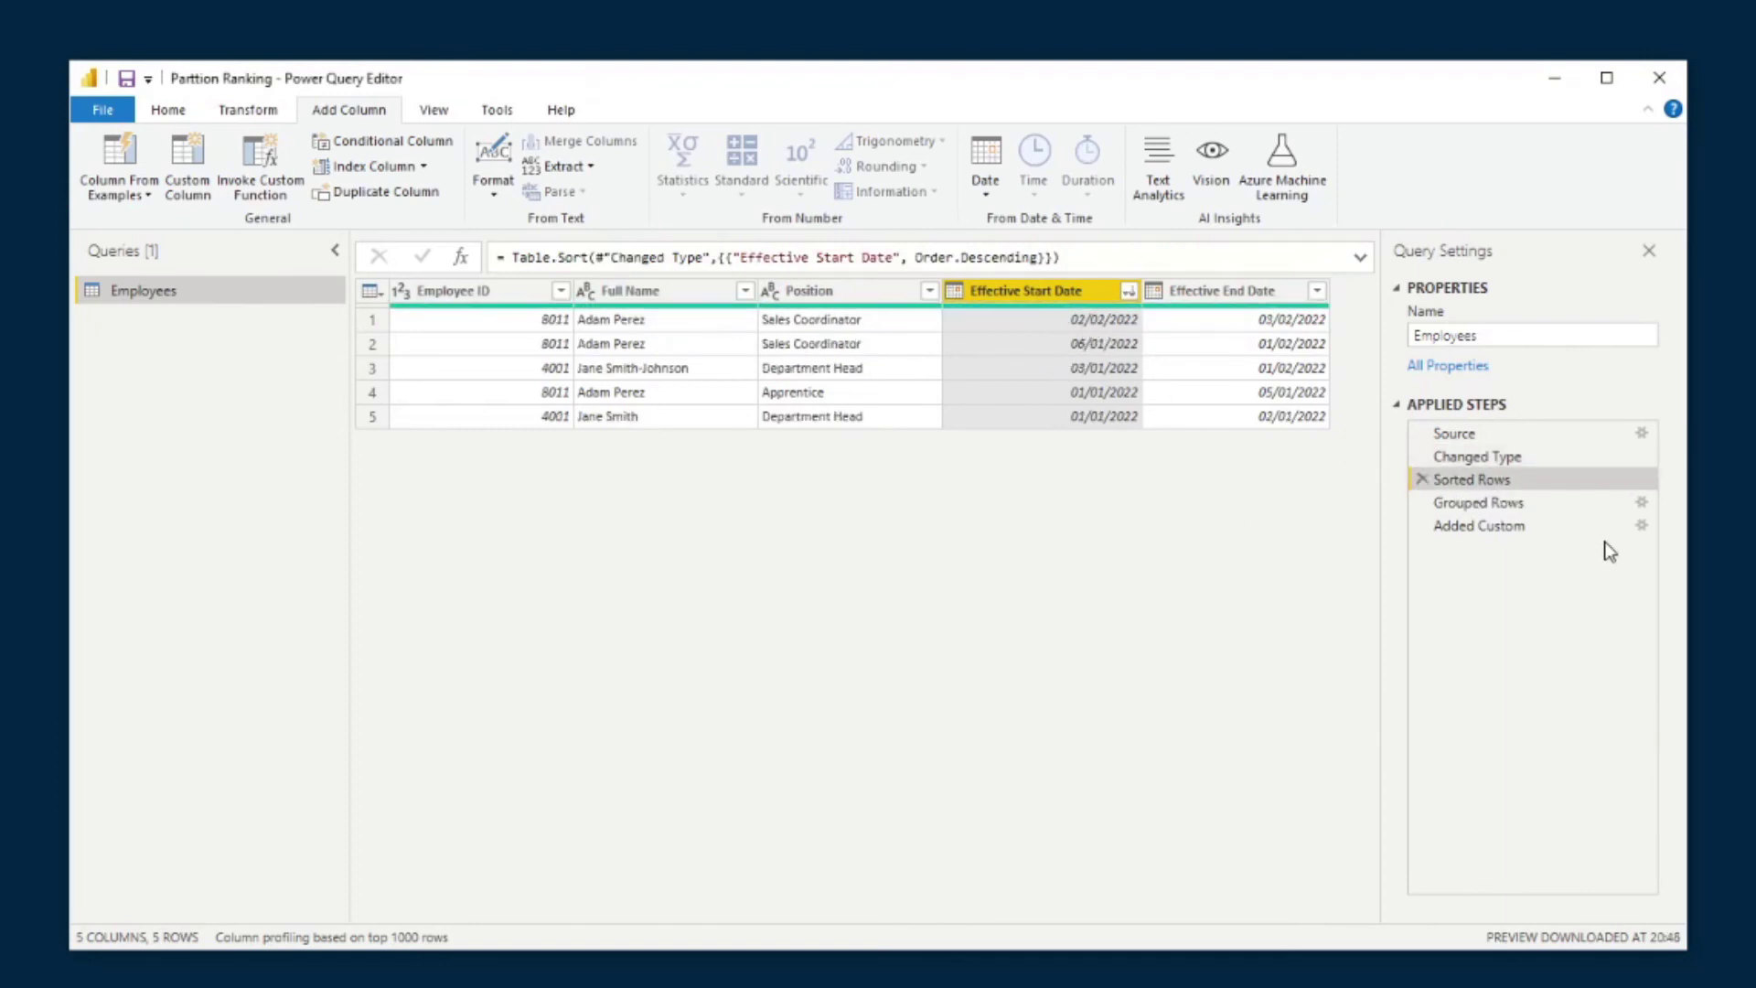
# - Check the Grouped Rows and Added Custom results, confirming 4001's 03/01/2022 record now ranks 1
pyautogui.click(1511, 506)
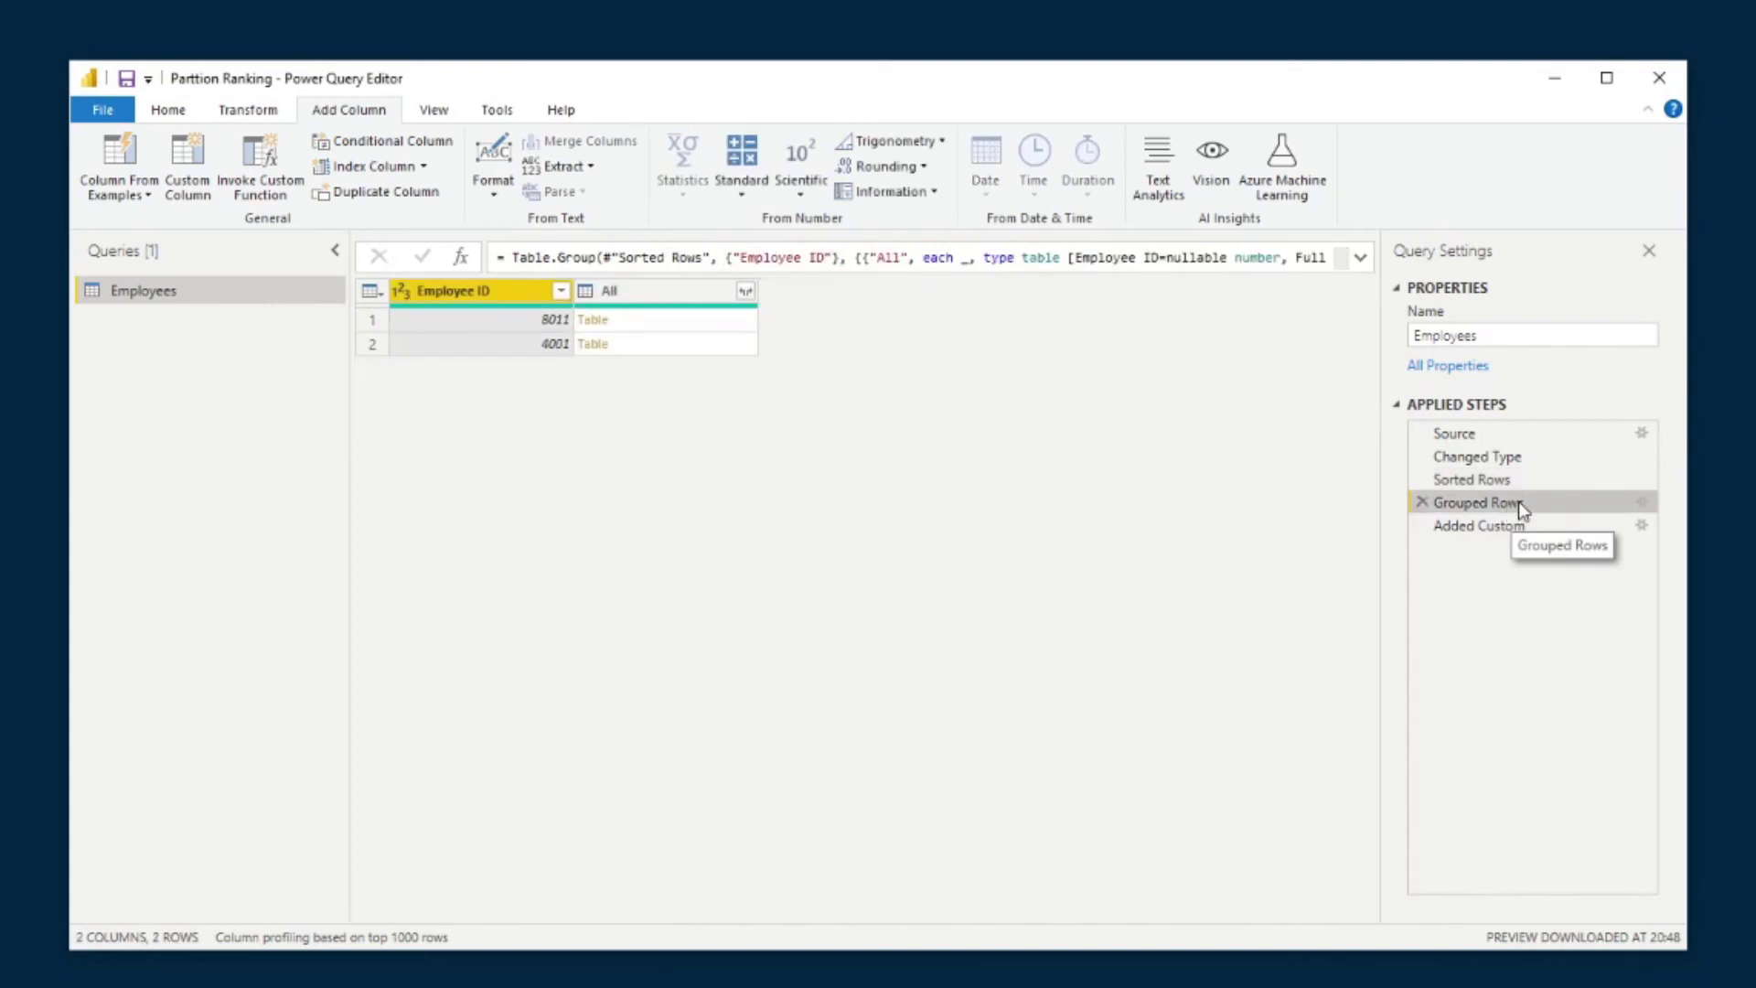
pyautogui.click(1520, 525)
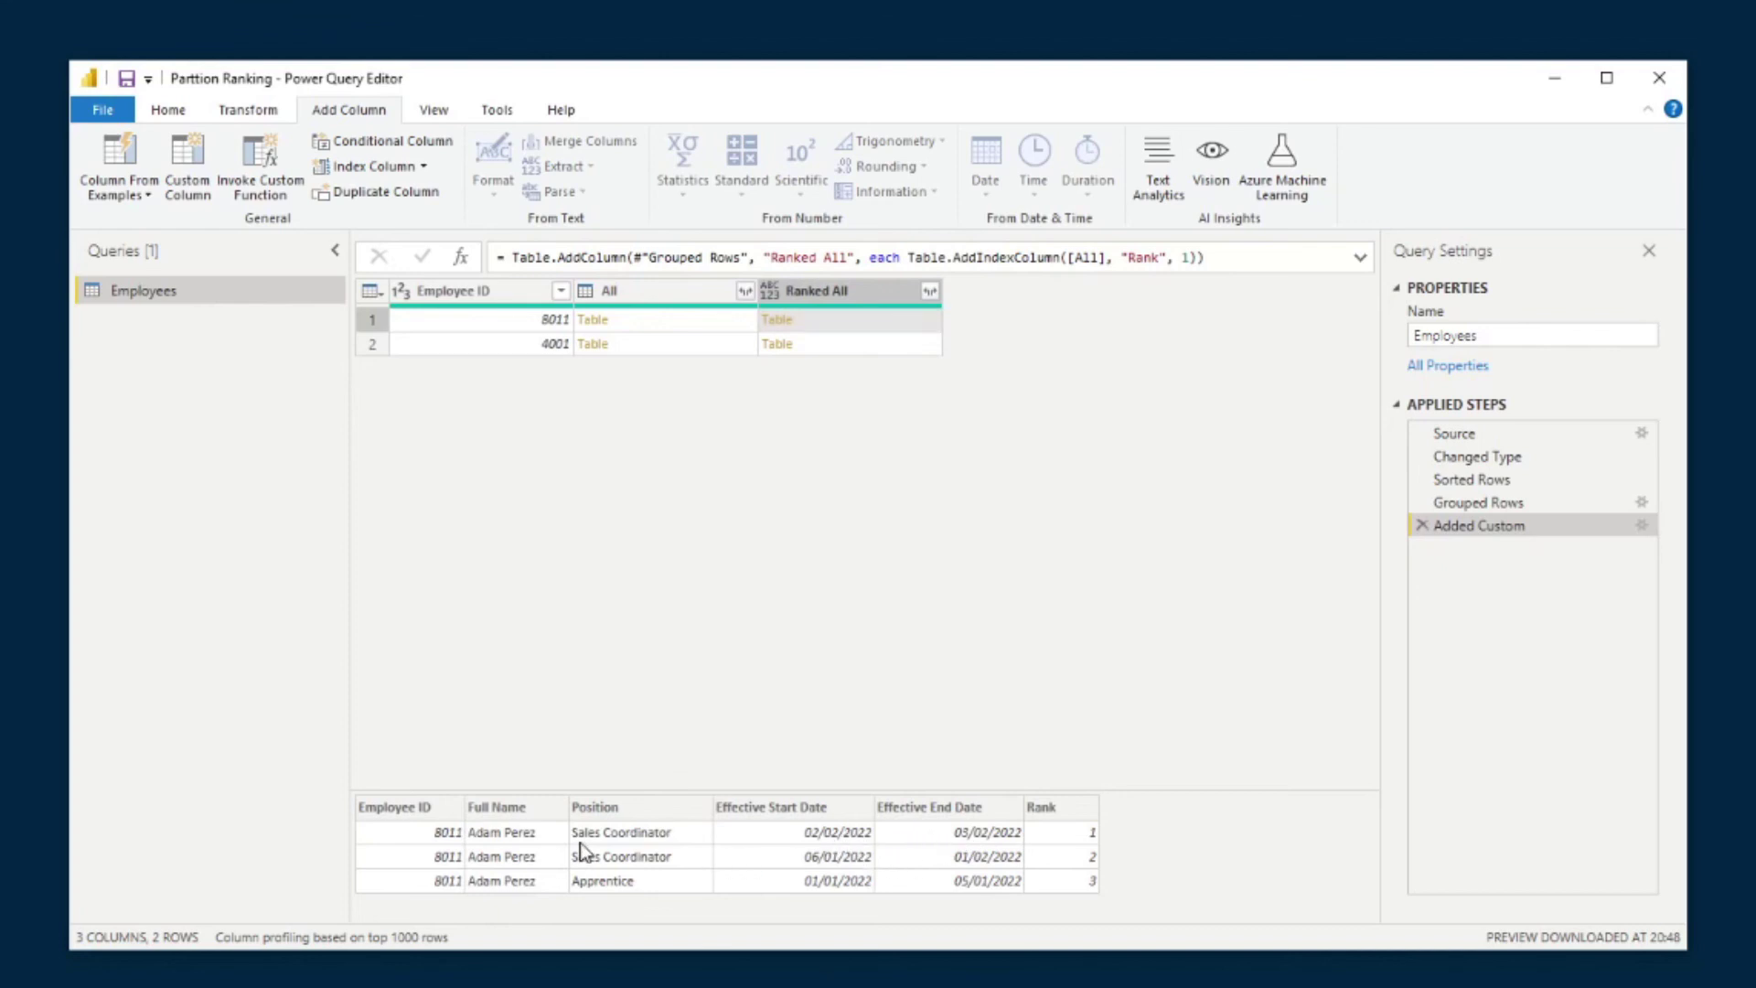
pyautogui.click(855, 353)
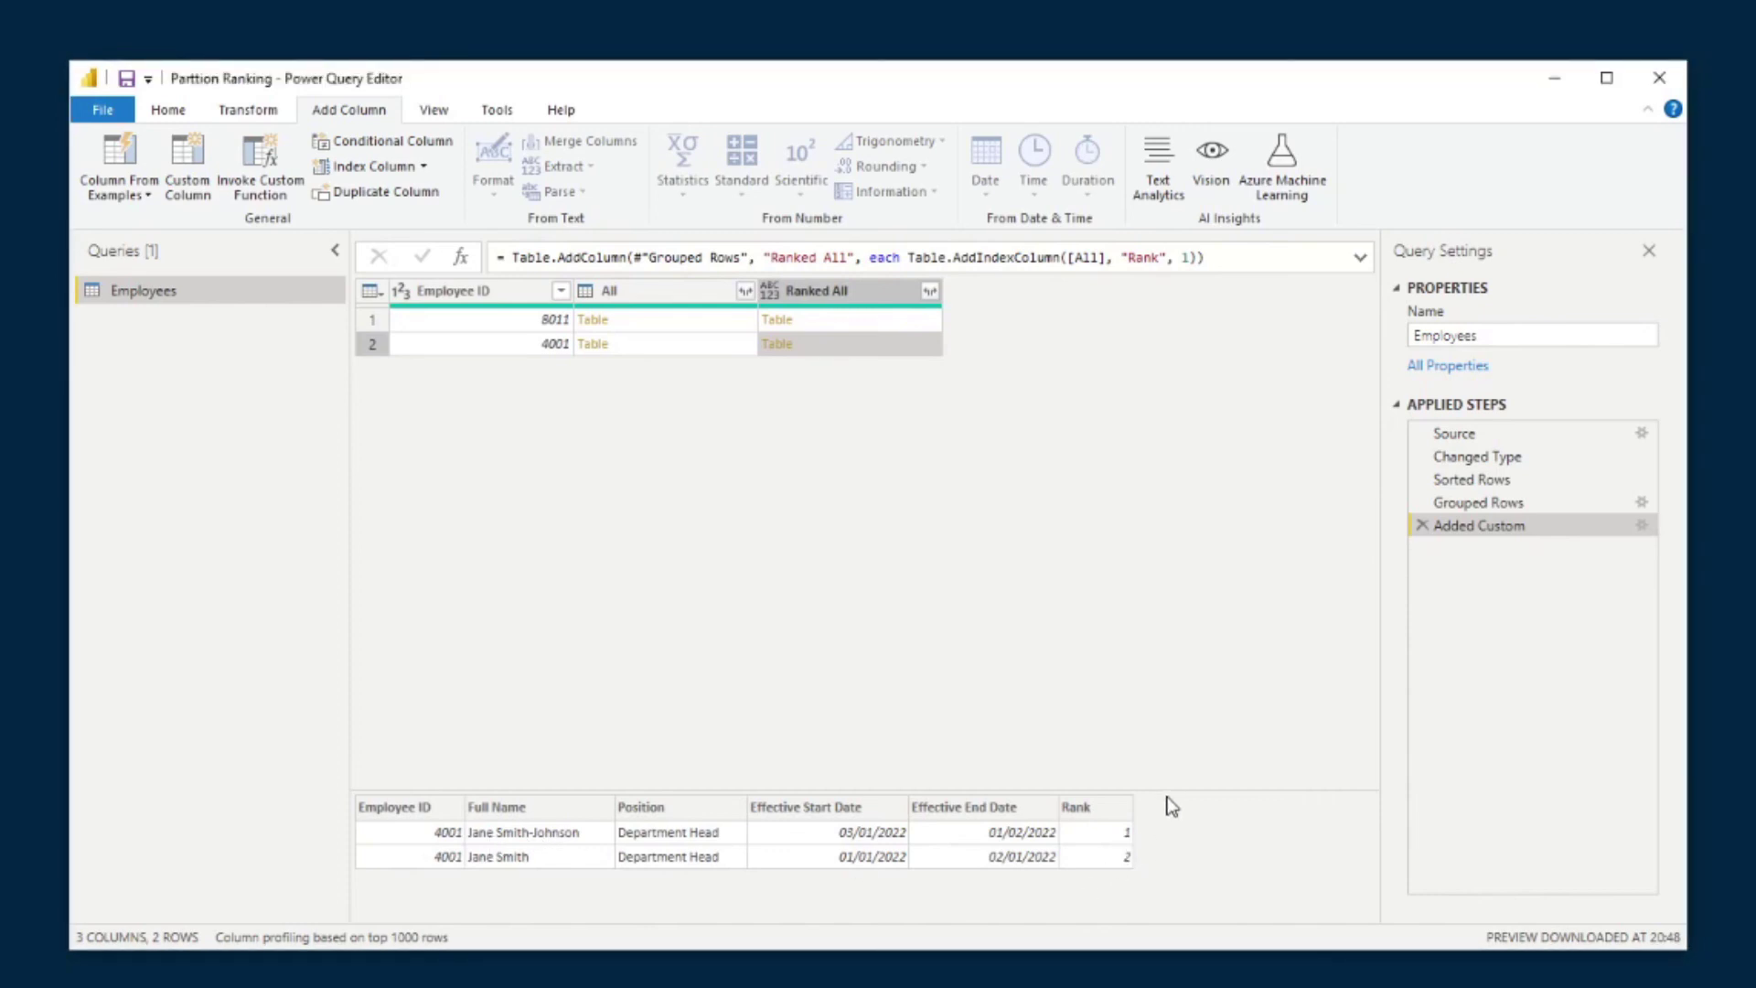
# - Expand Ranked All into its columns, excluding Employee ID and without the column-name prefix
pyautogui.click(929, 291)
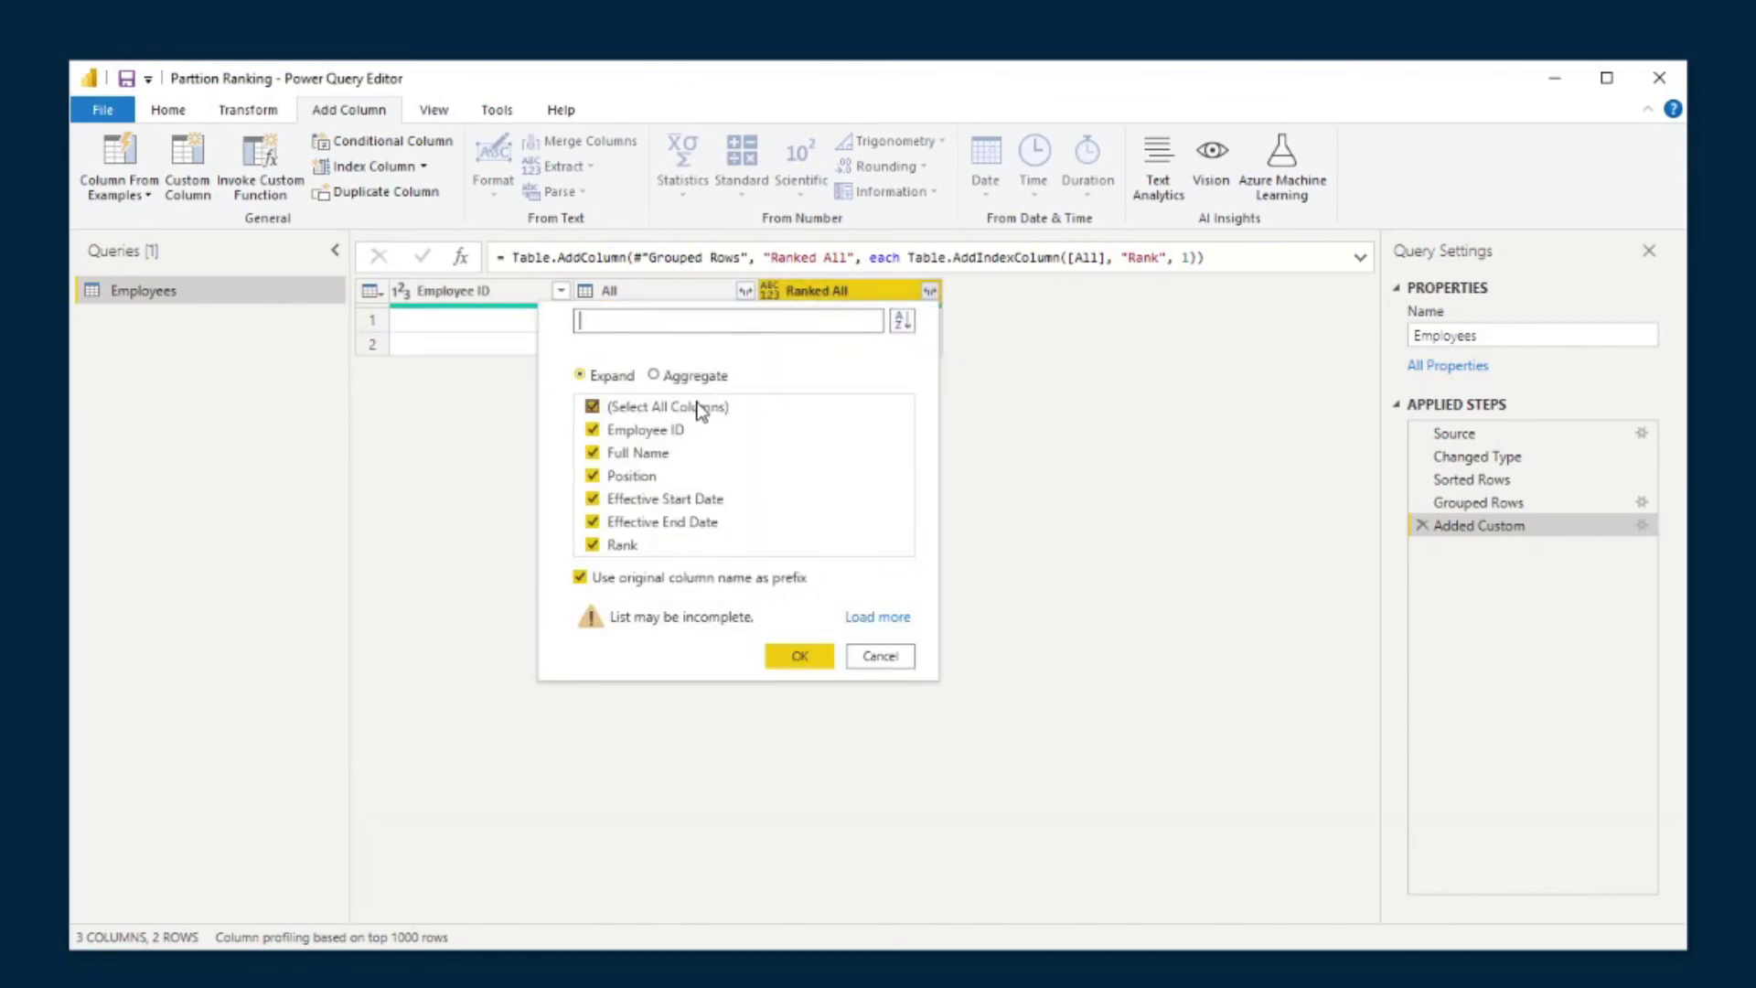
pyautogui.click(640, 407)
pyautogui.click(700, 409)
pyautogui.click(674, 430)
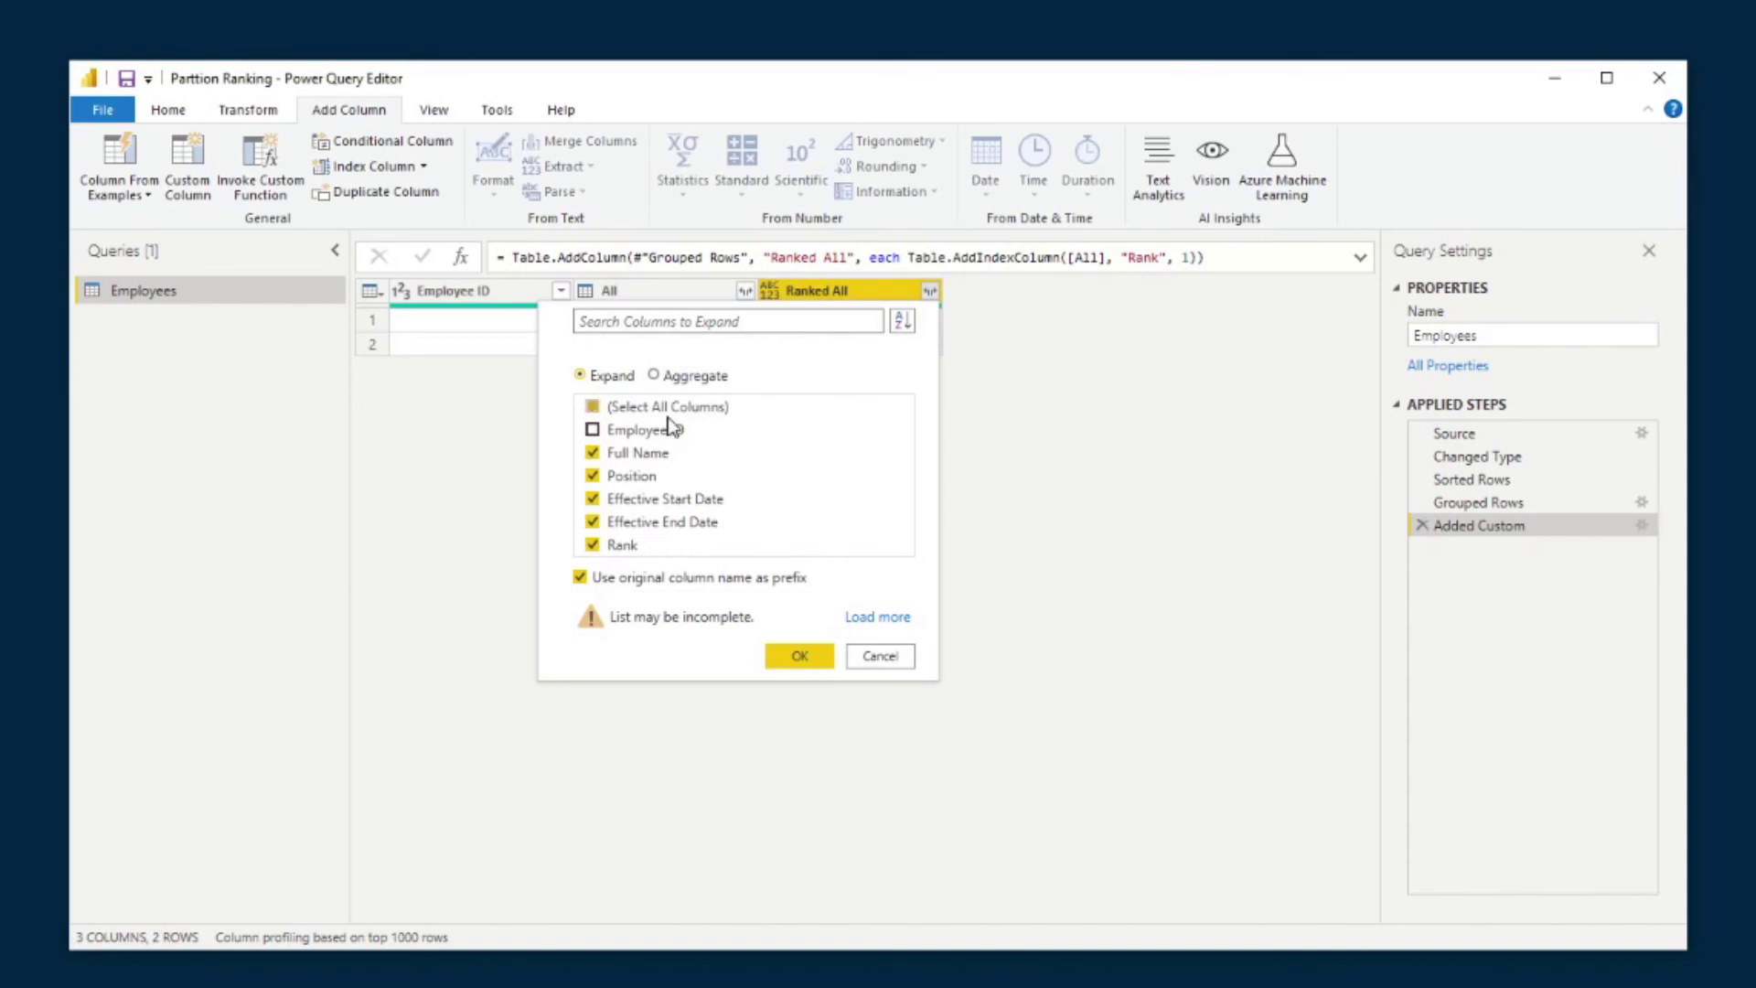
pyautogui.click(679, 576)
pyautogui.click(792, 656)
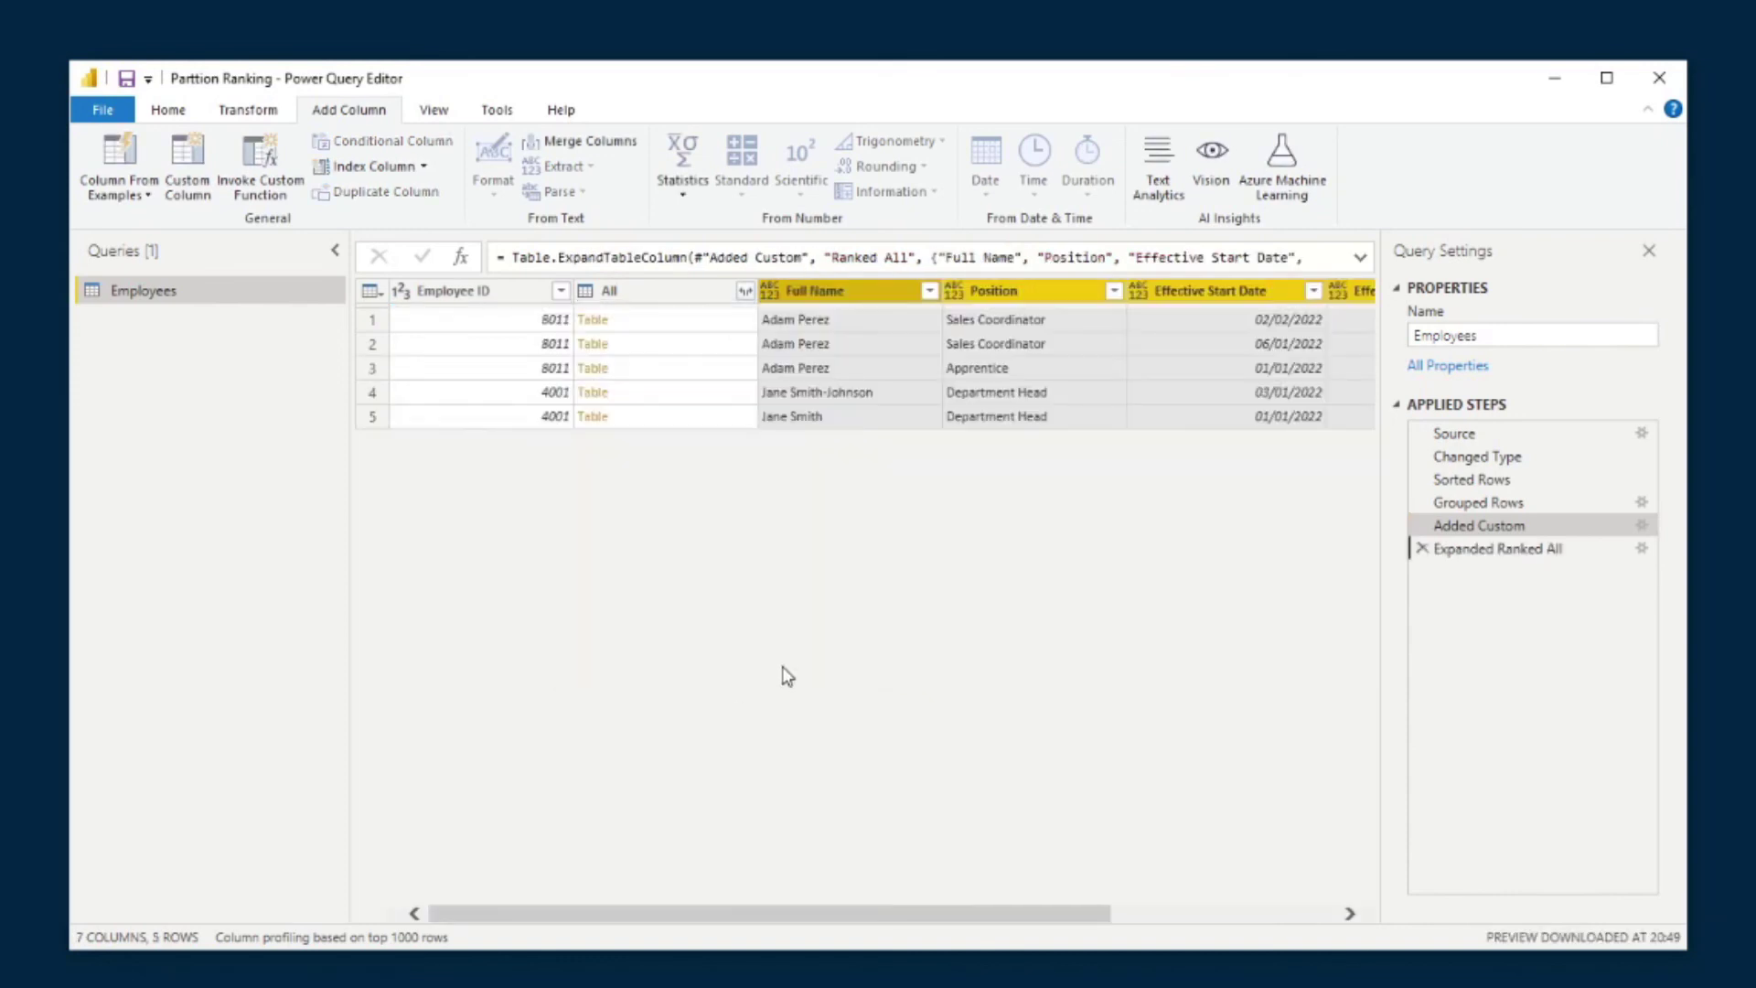
pyautogui.moveTo(824, 919); pyautogui.dragTo(1198, 876)
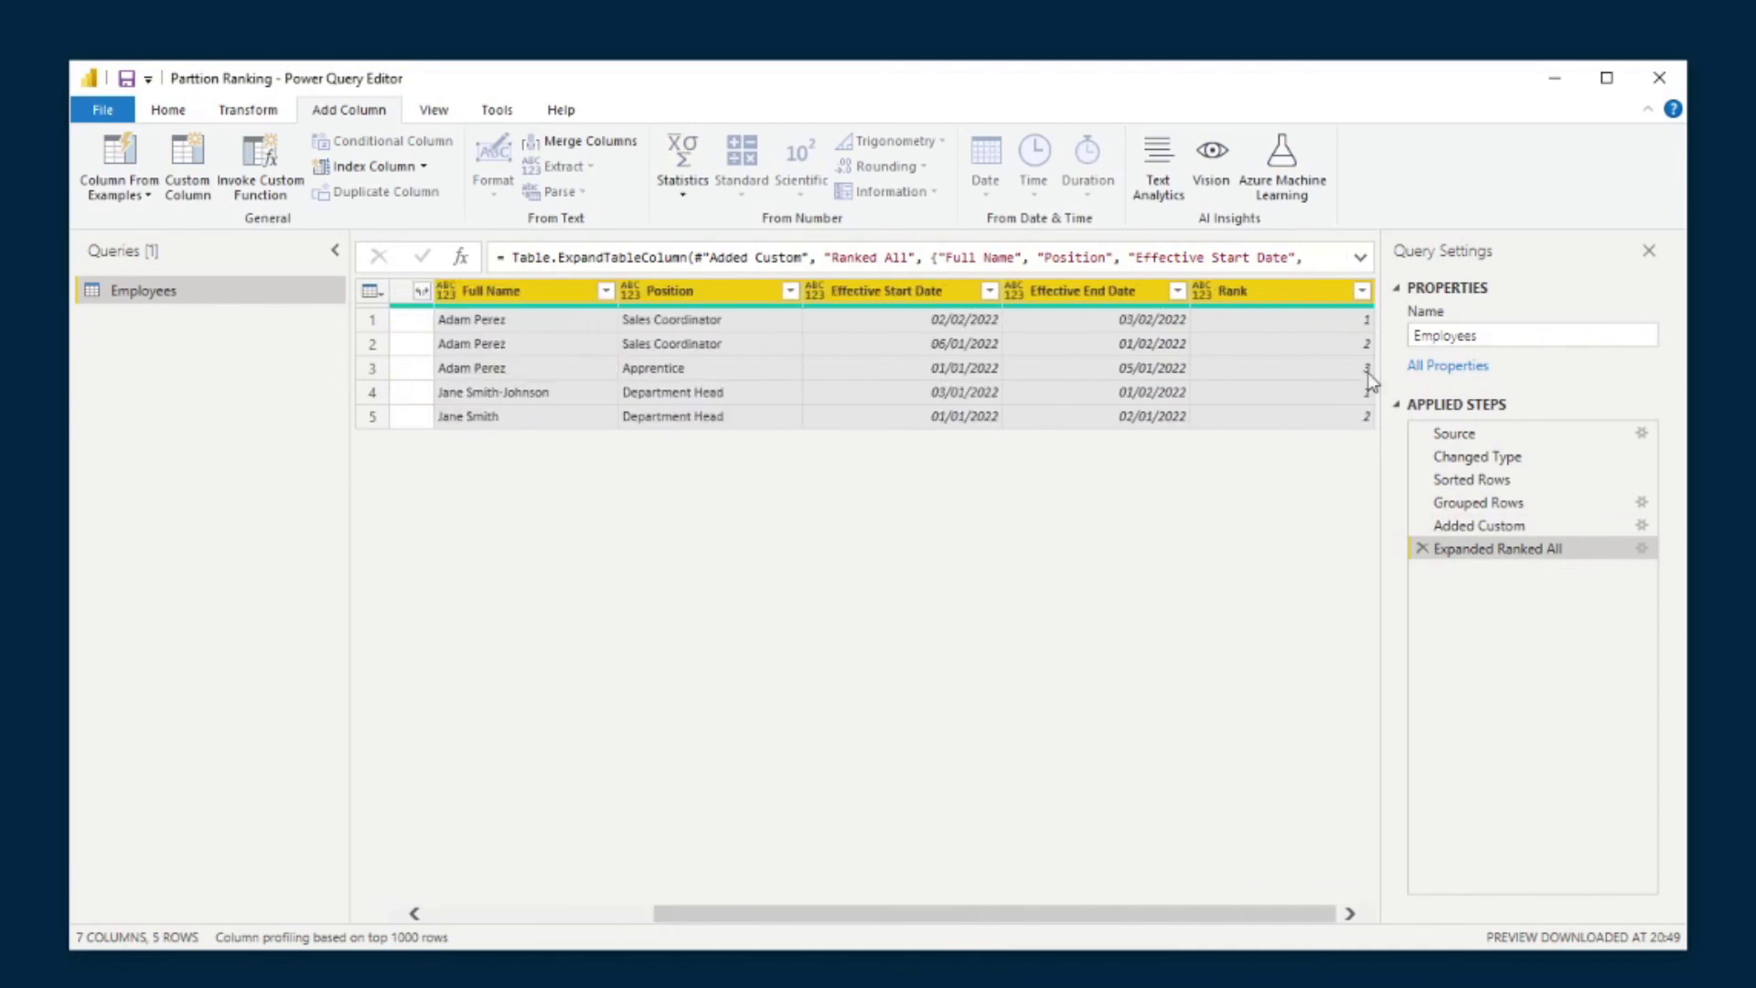
# - Filter the Rank column to keep only rows where Rank equals 1
pyautogui.click(1345, 291)
pyautogui.click(1361, 291)
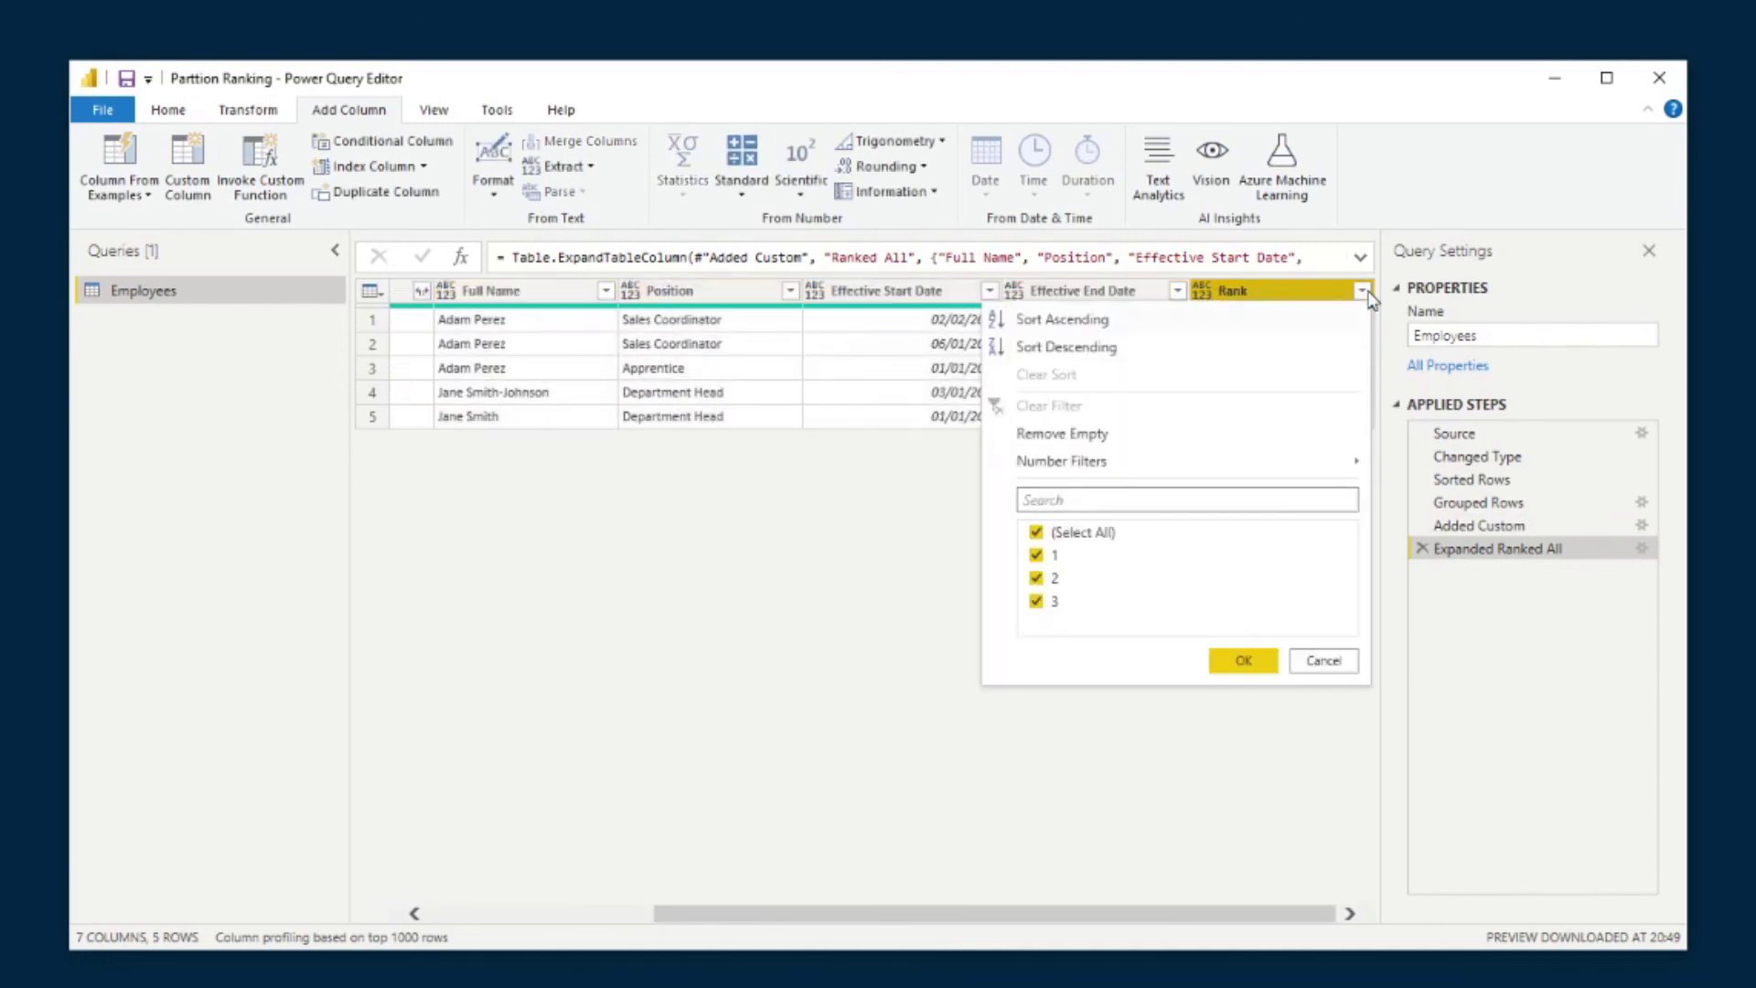
pyautogui.click(1125, 534)
pyautogui.click(1052, 557)
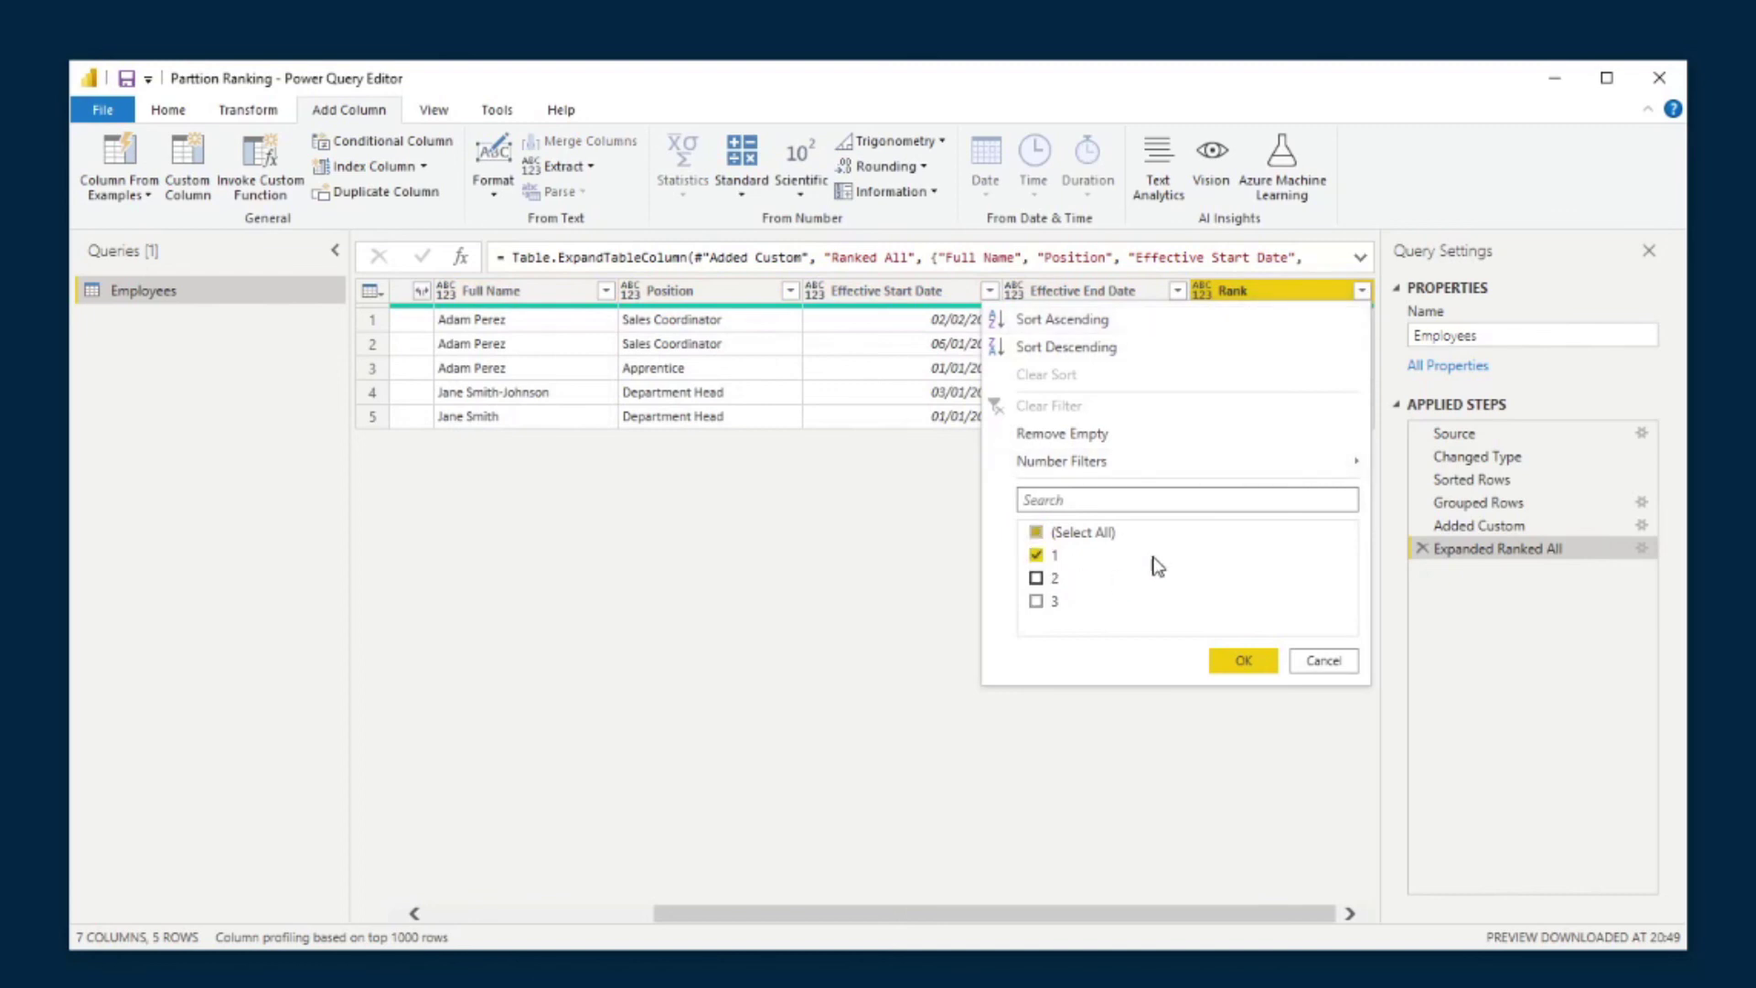
pyautogui.click(1231, 655)
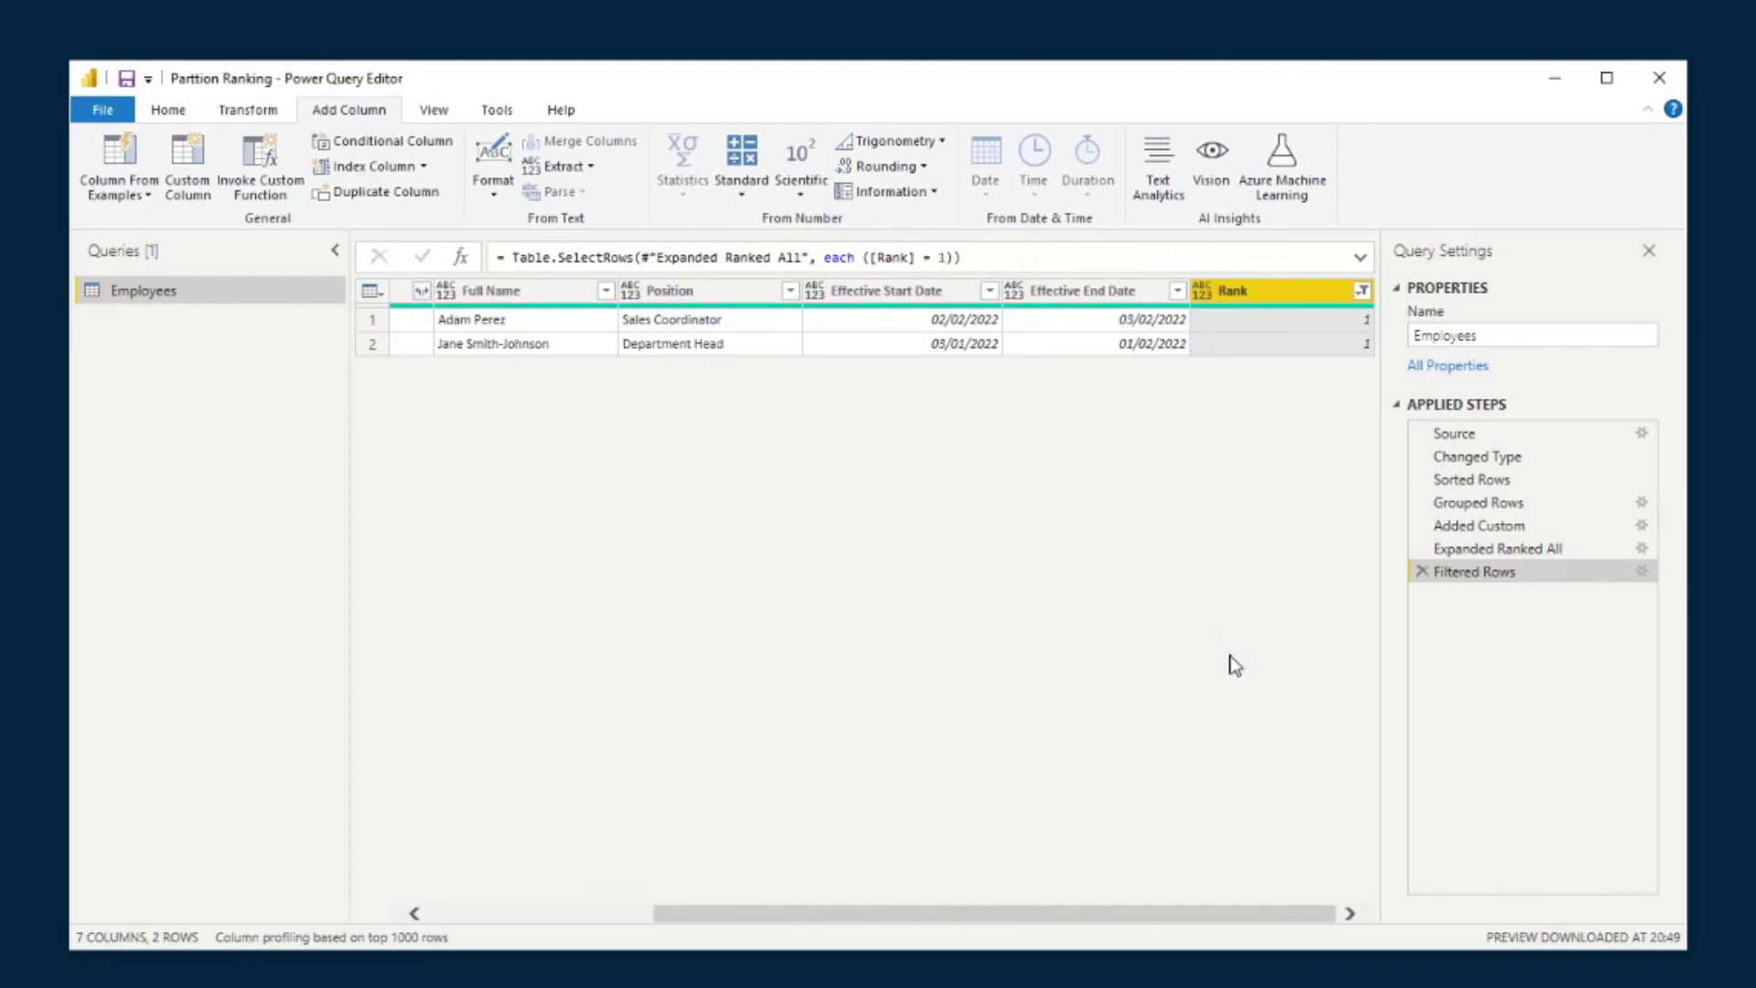
# - Remove the All and Rank helper columns from the Employees query
pyautogui.moveTo(1214, 914); pyautogui.dragTo(983, 914)
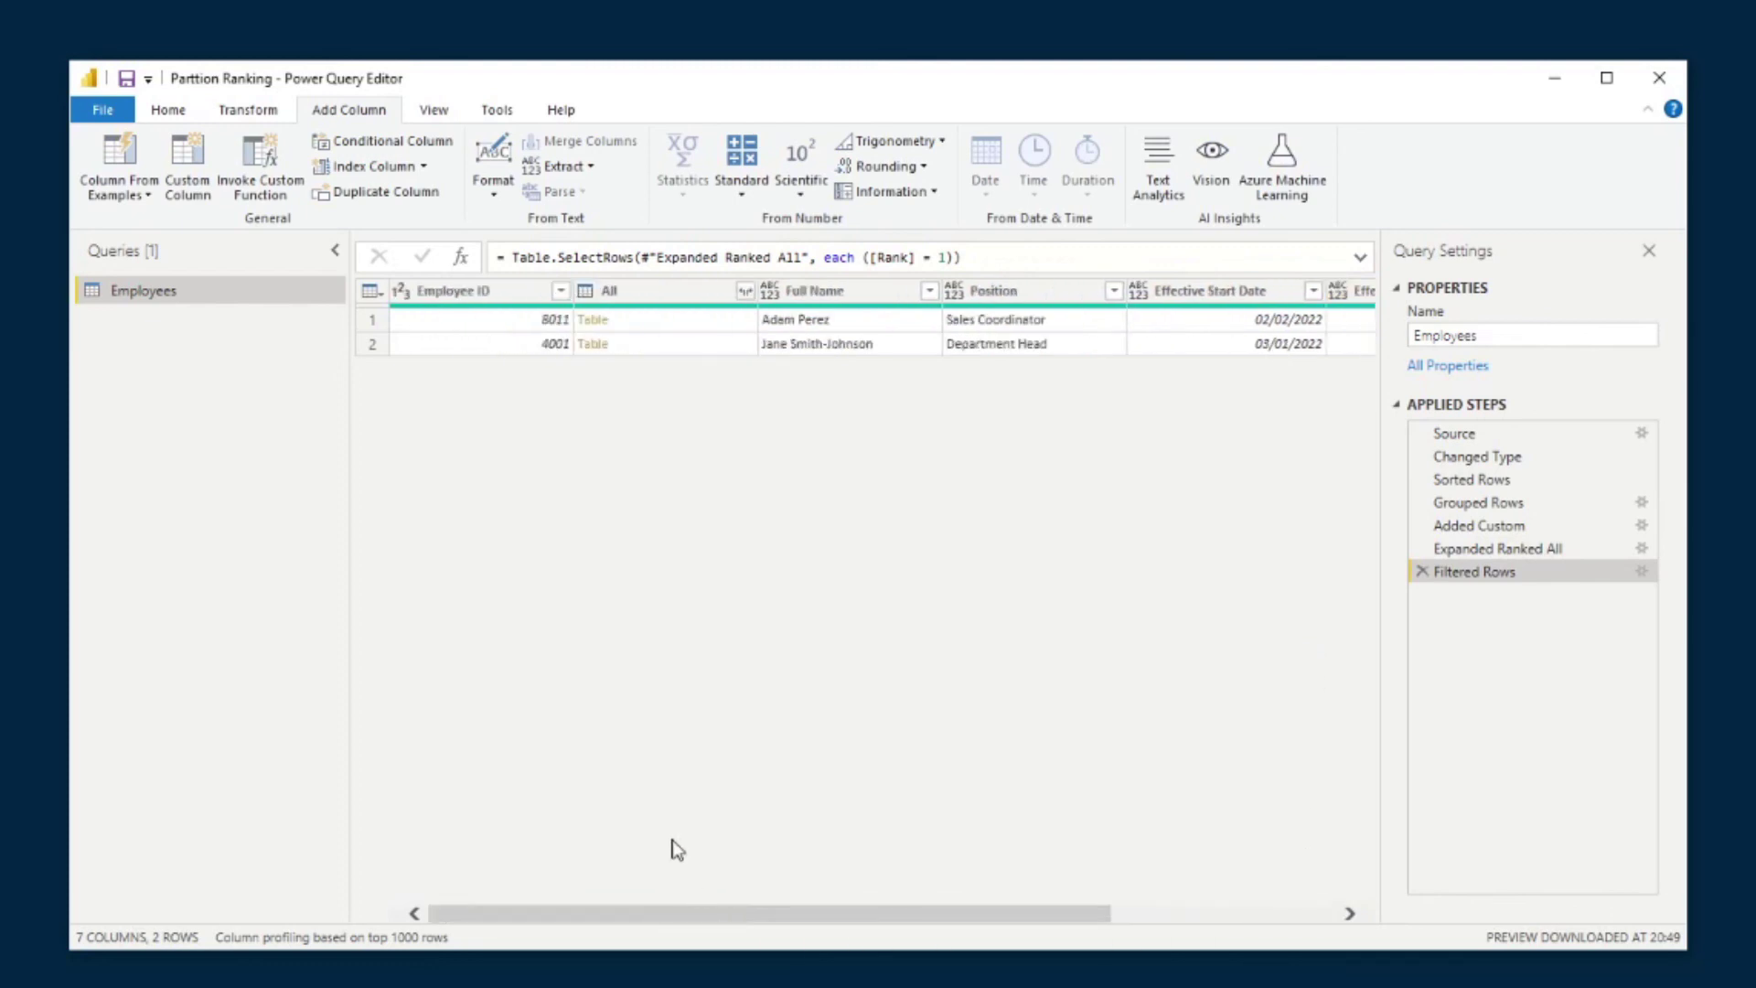
pyautogui.click(513, 291)
pyautogui.click(640, 291)
pyautogui.rightClick(640, 291)
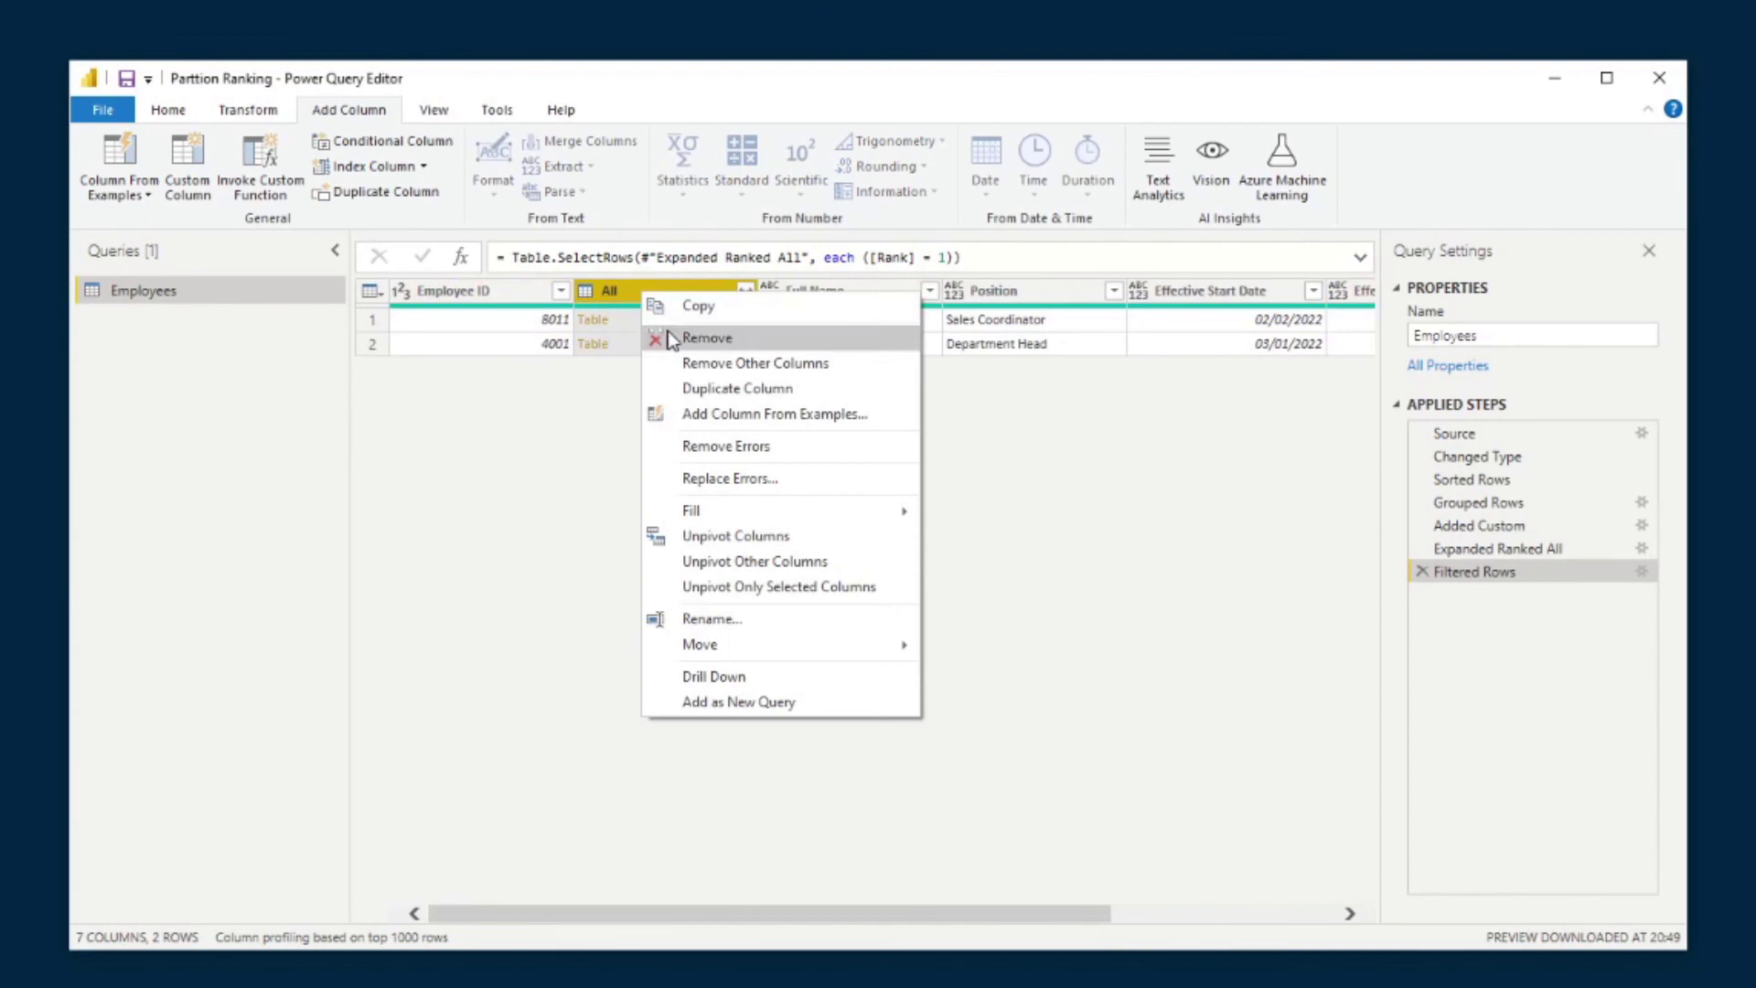
pyautogui.click(695, 337)
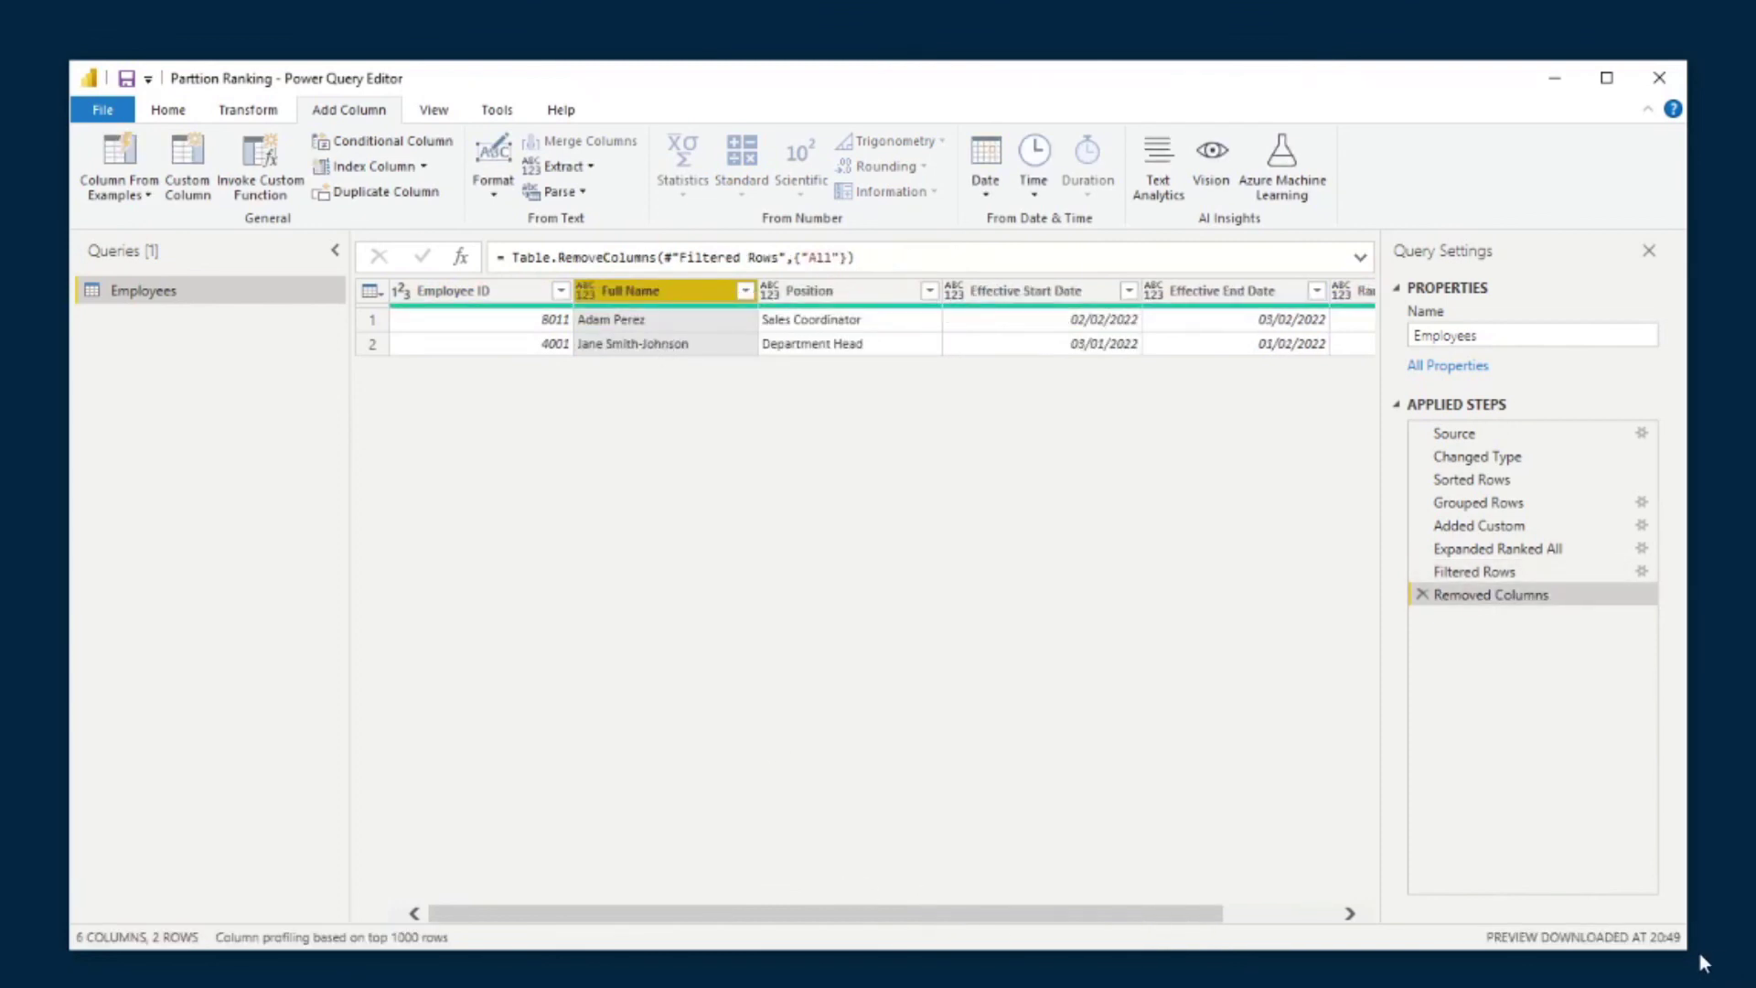
pyautogui.moveTo(1700, 952); pyautogui.dragTo(1755, 969)
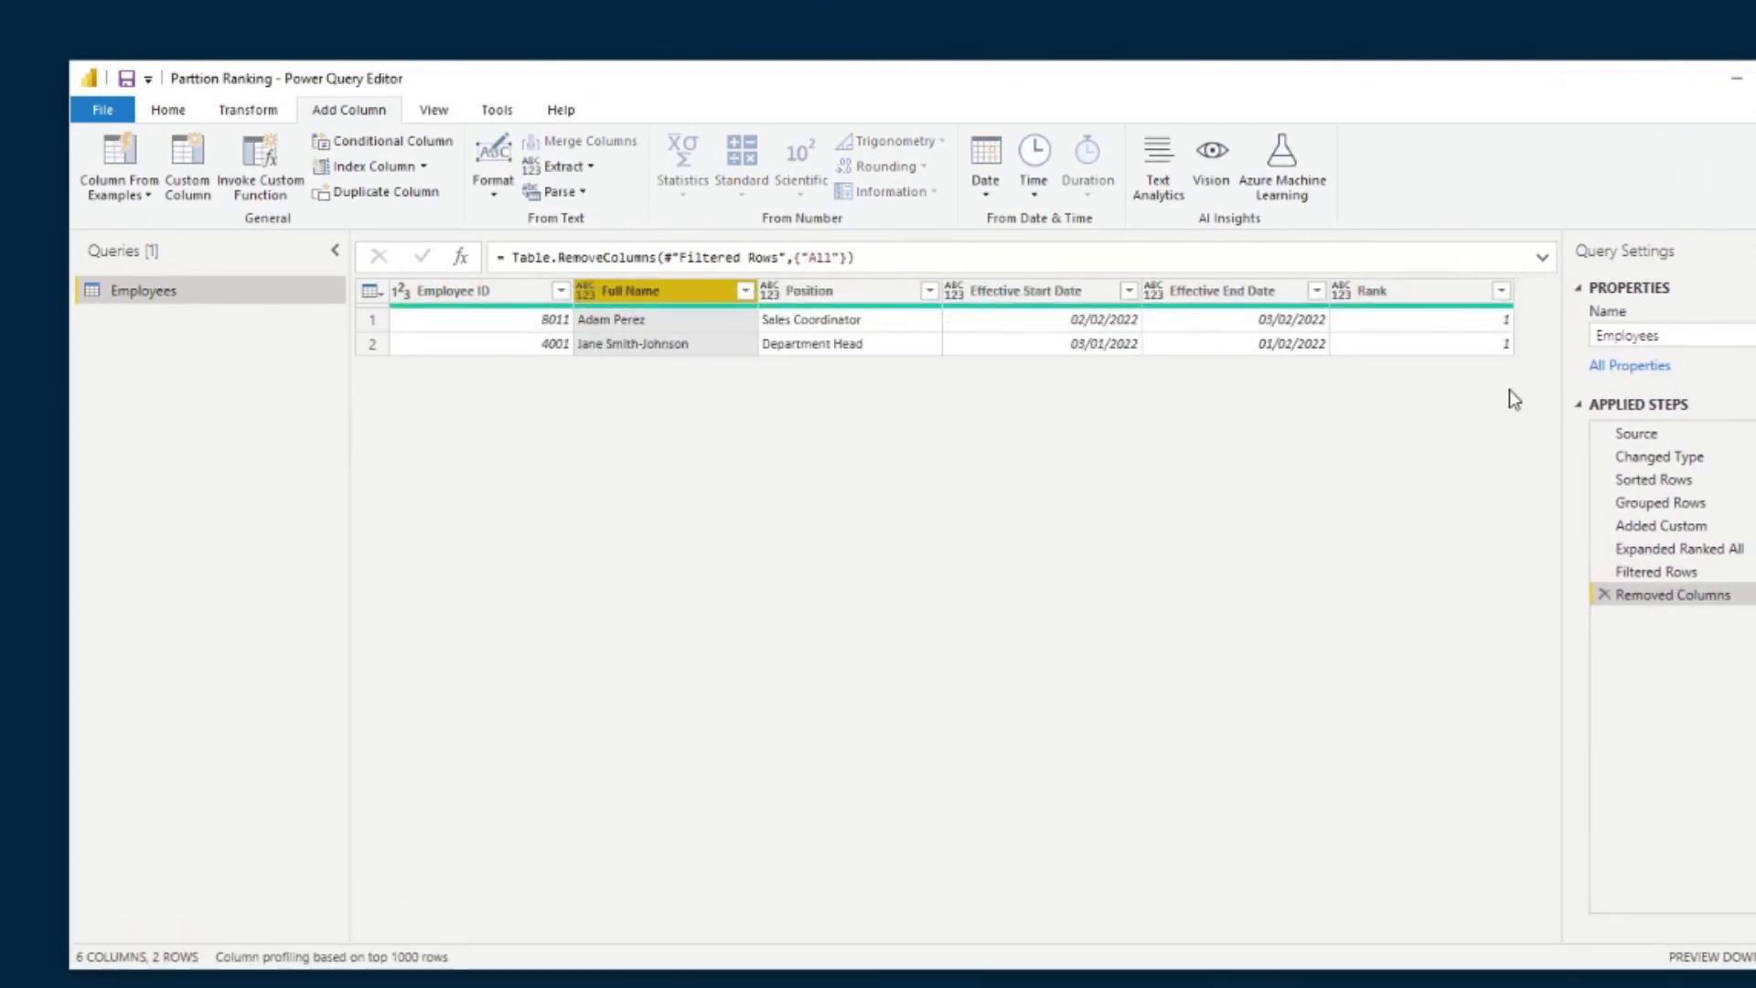
pyautogui.click(1460, 295)
pyautogui.rightClick(1459, 295)
pyautogui.click(1502, 341)
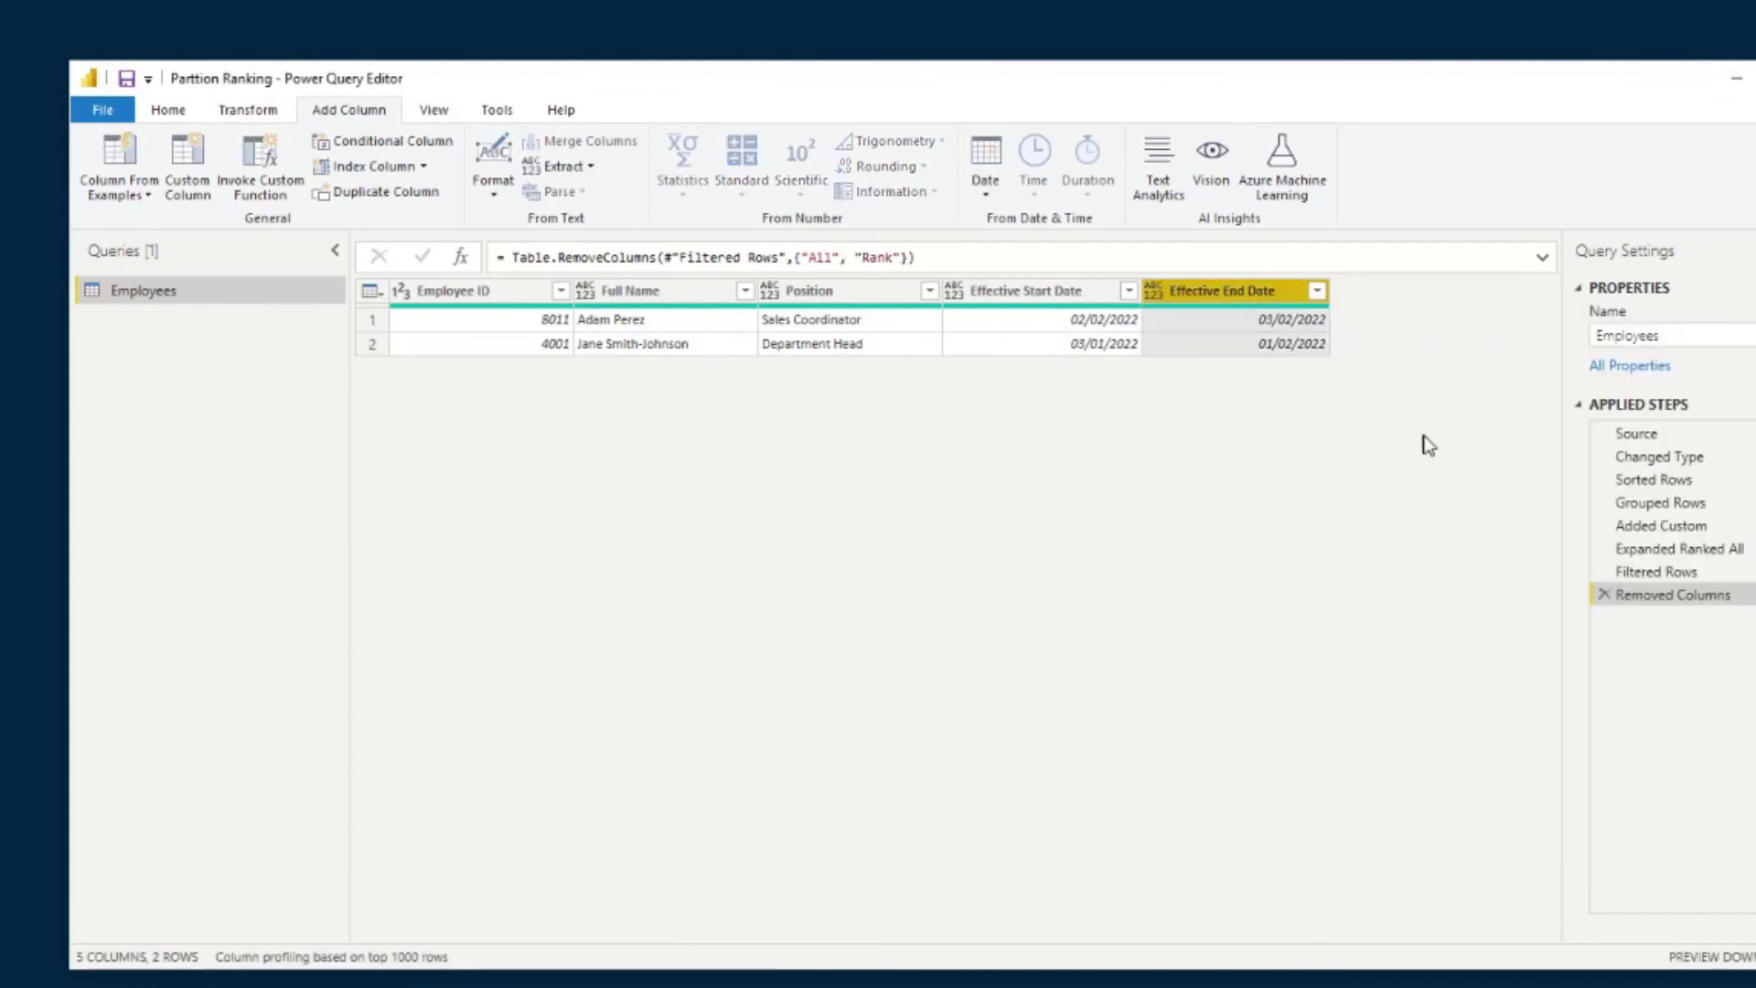